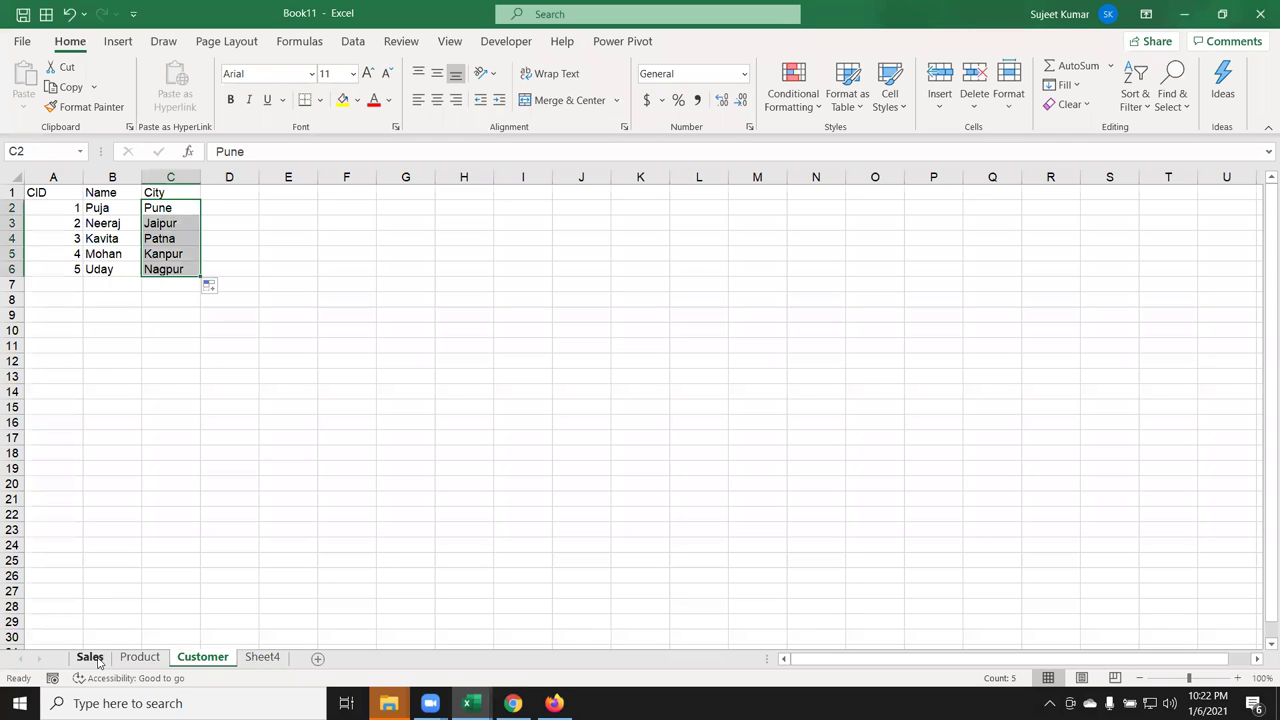
# Step: Browse the Sales, Product and Customer sheets, ending on Sales
pyautogui.click(90, 657)
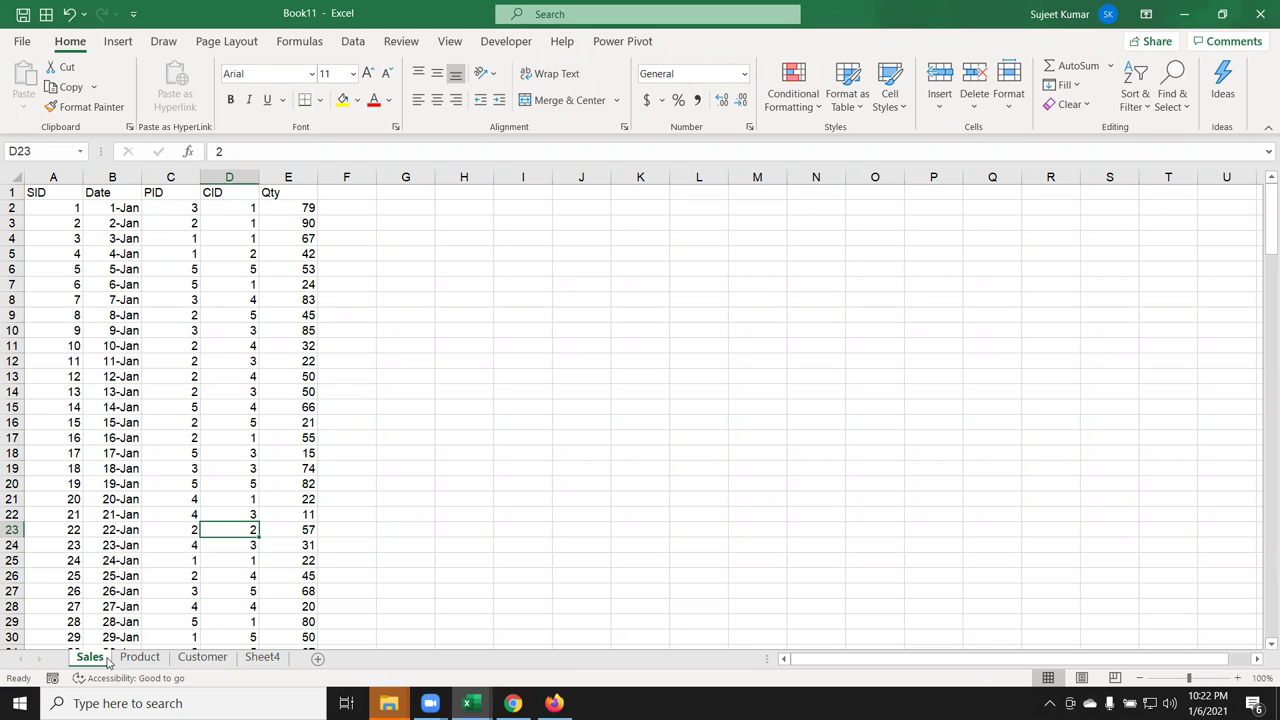
pyautogui.click(139, 657)
pyautogui.click(202, 657)
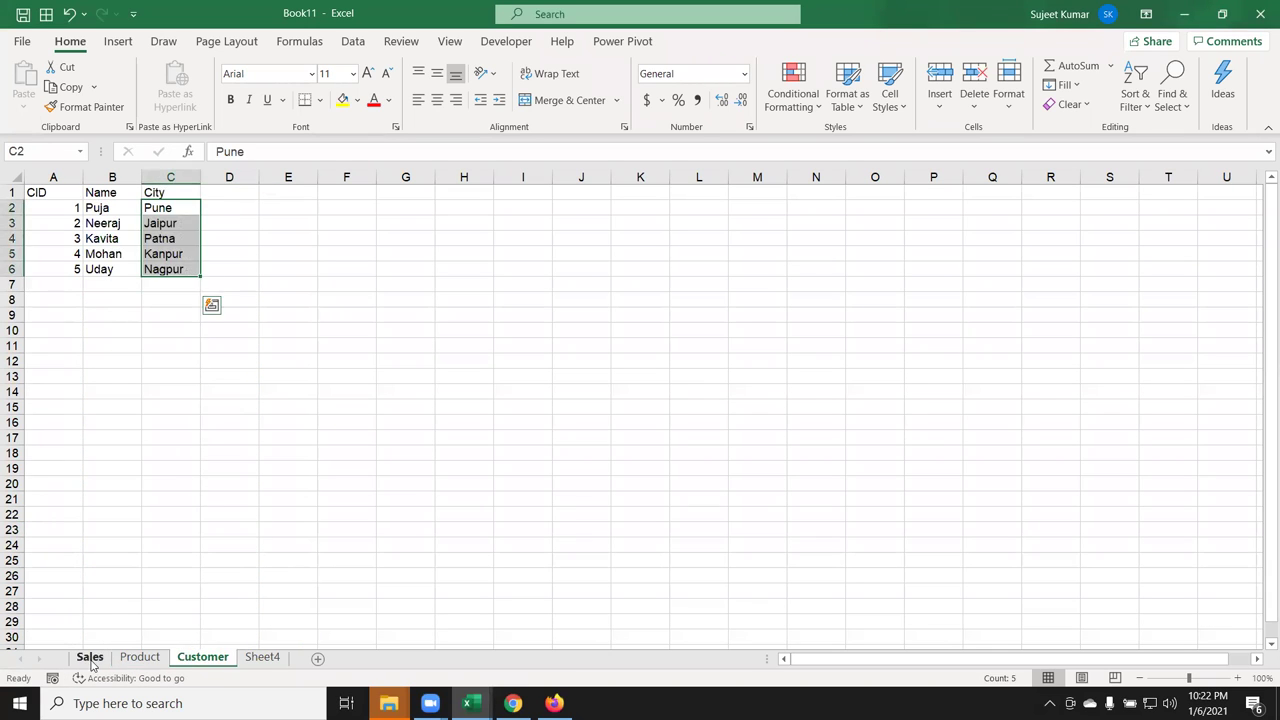
pyautogui.click(89, 657)
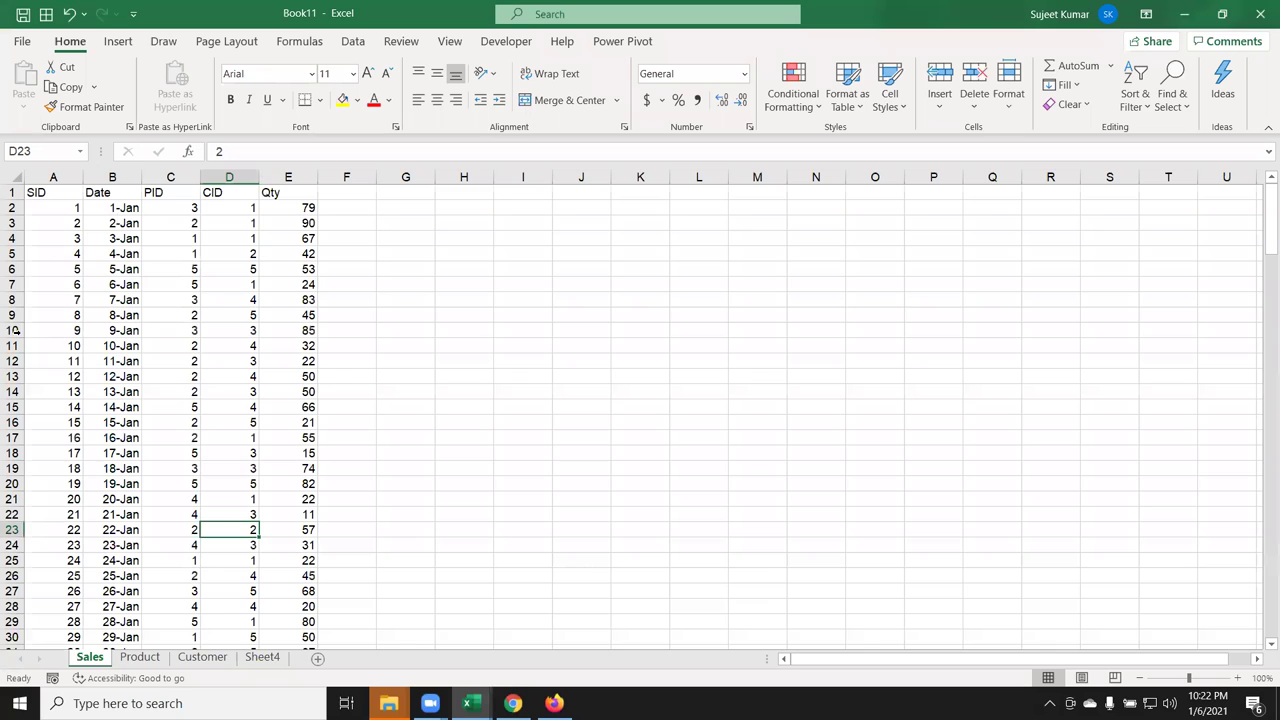
# Step: Inspect the Sales columns SID, Date, PID, CID and Qty, and the PID values in C2:C7
pyautogui.click(36, 174)
pyautogui.click(112, 176)
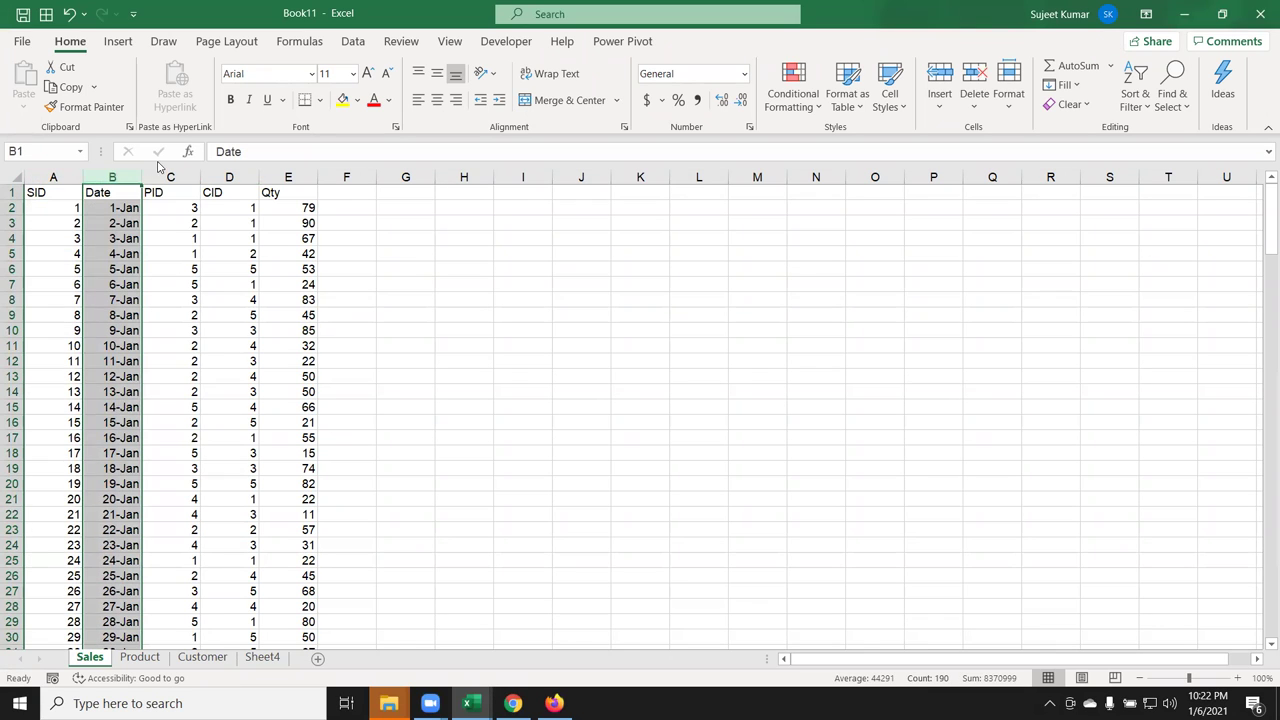
pyautogui.click(168, 176)
pyautogui.click(211, 176)
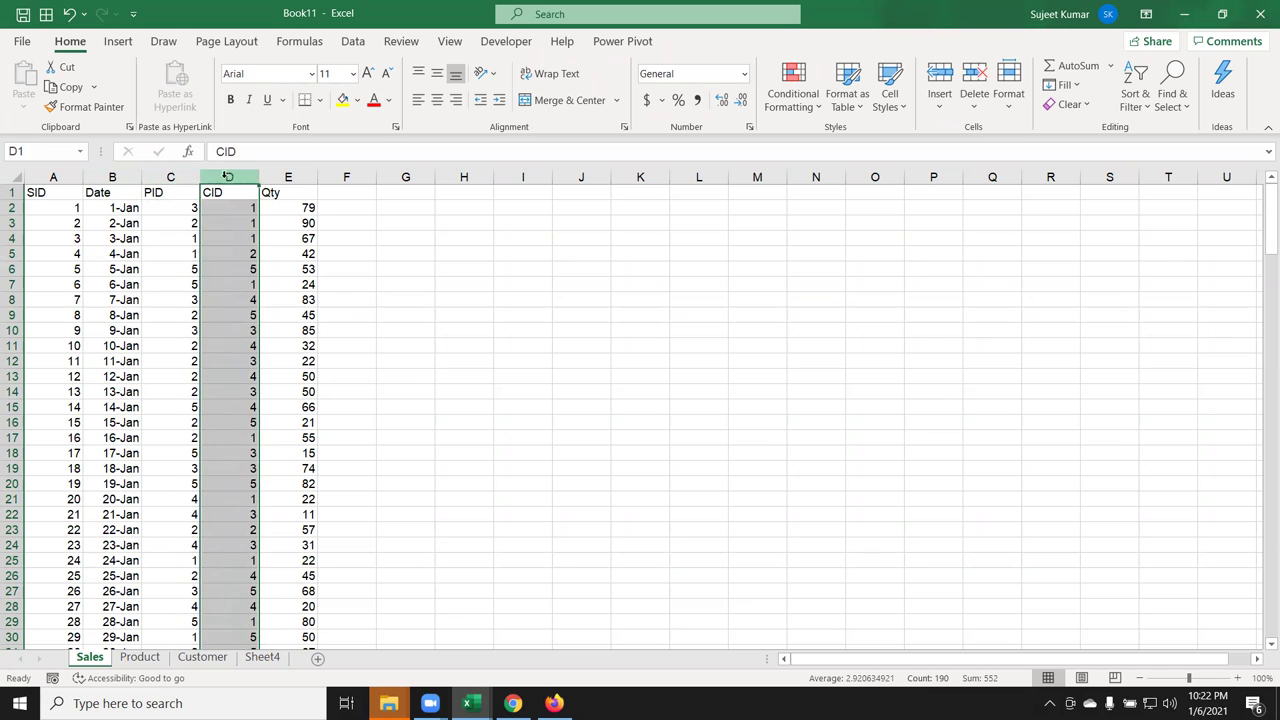
pyautogui.click(286, 176)
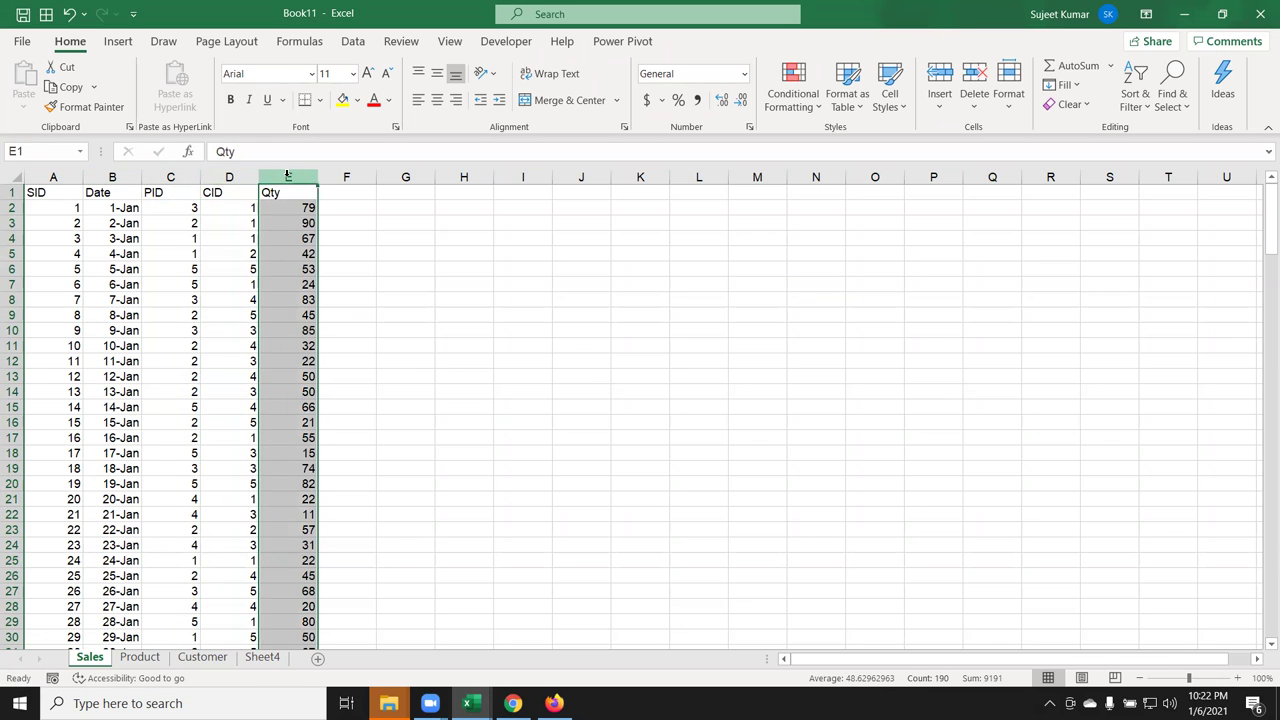
pyautogui.moveTo(180, 208); pyautogui.dragTo(177, 274)
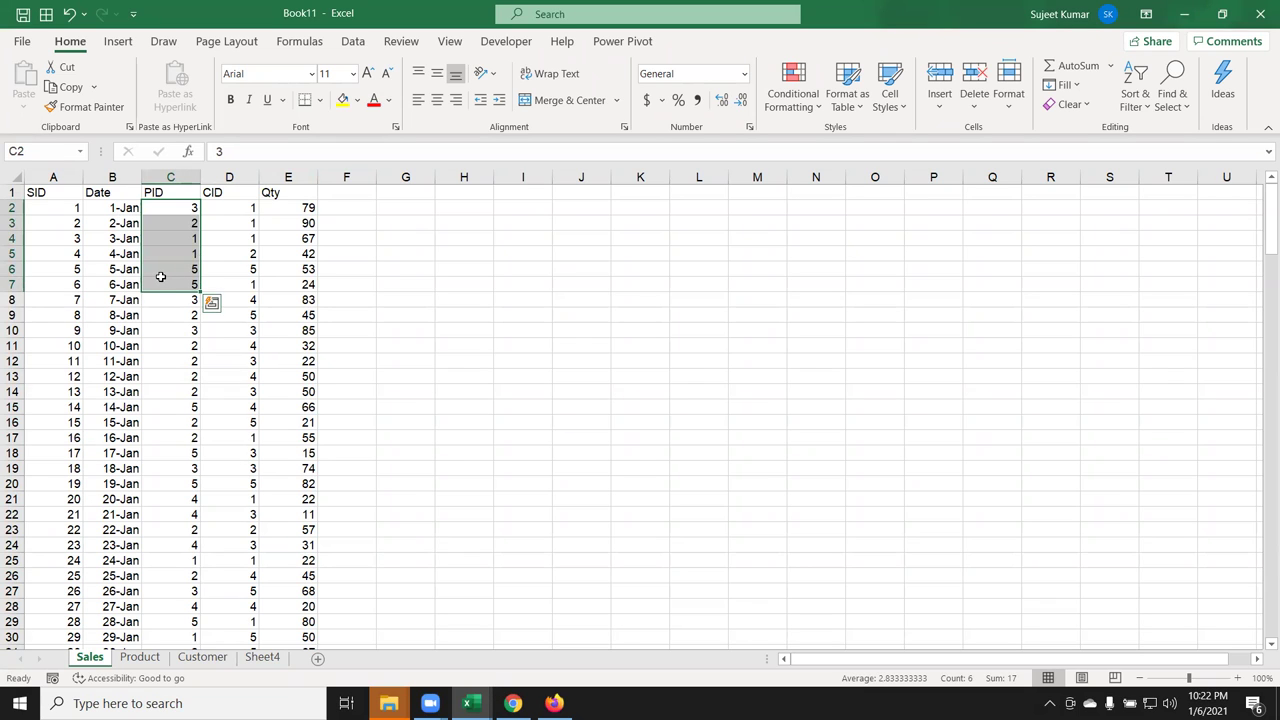
# Step: Review the Product and Customer sheets, then return to Sales
pyautogui.click(140, 658)
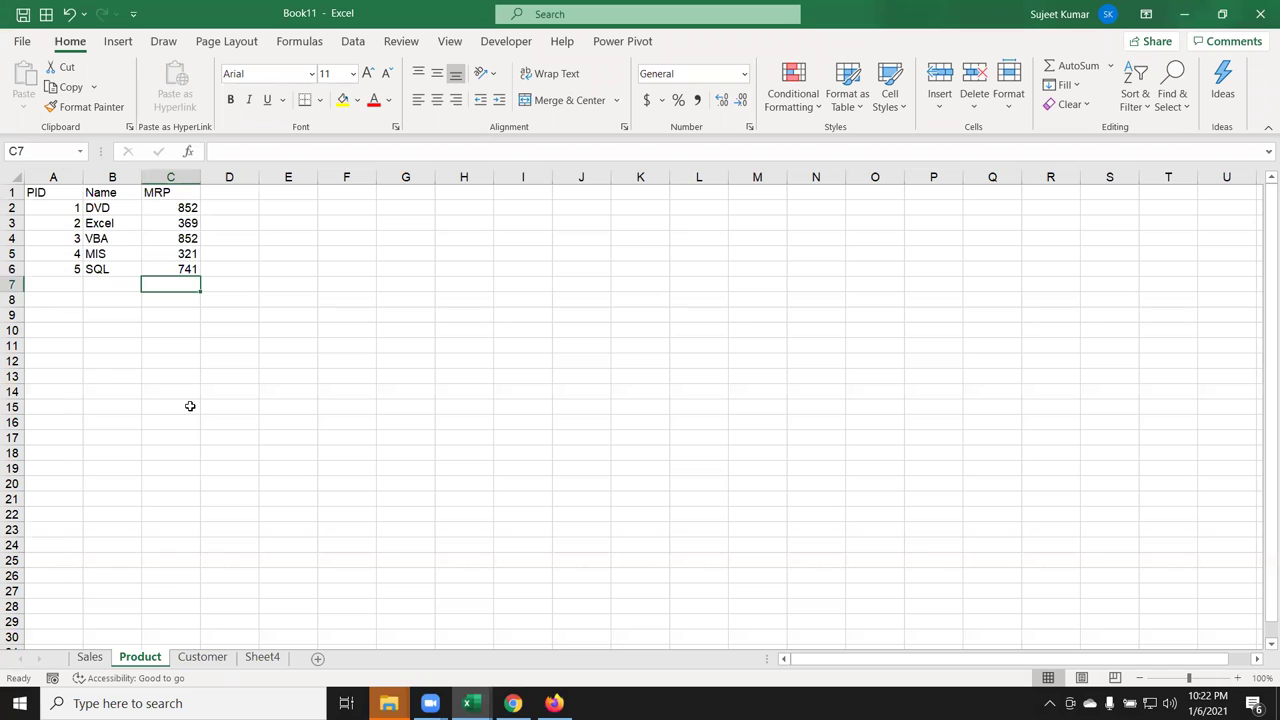
pyautogui.click(180, 657)
pyautogui.write('Pune Jaipur Patna Kanpur Nagpur')
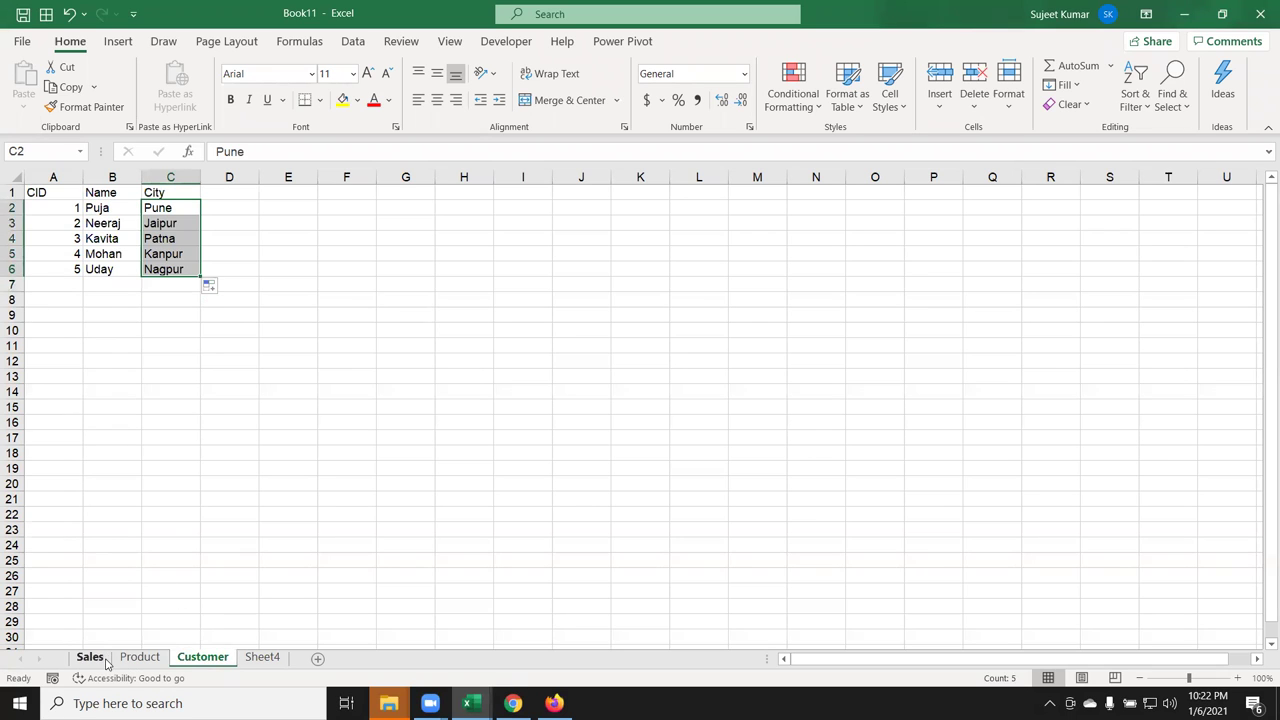
pyautogui.click(95, 657)
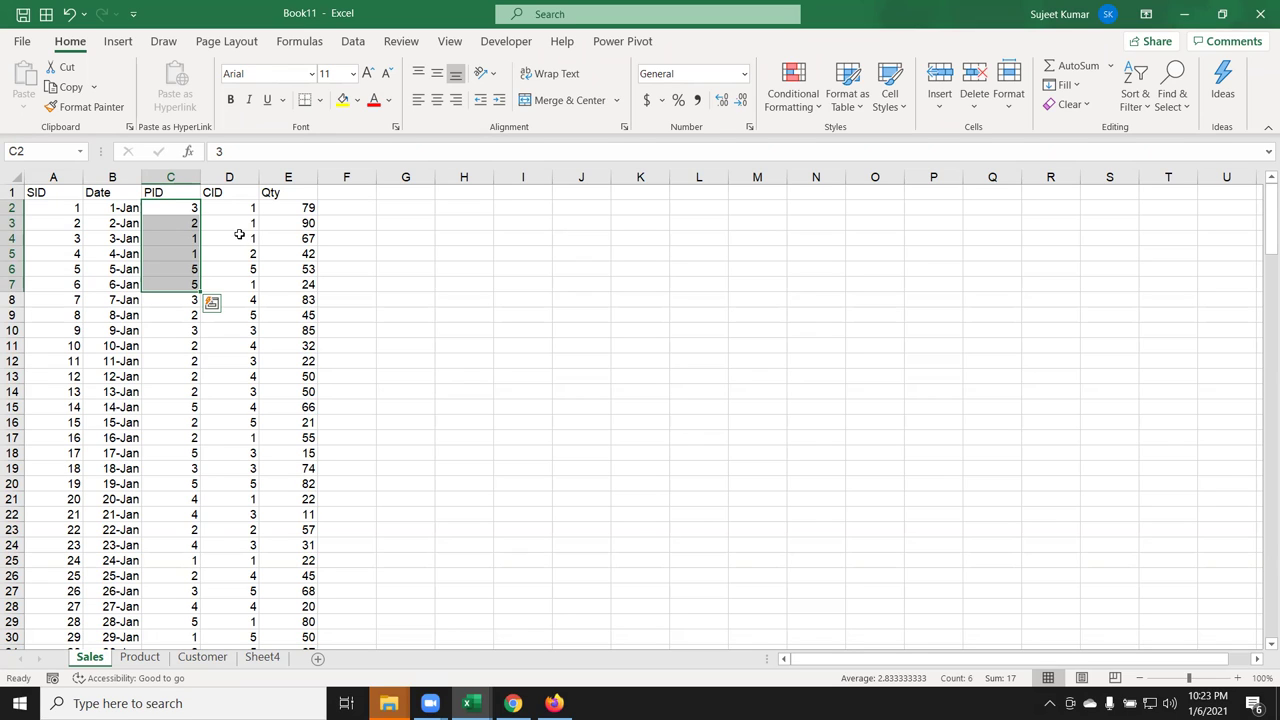
pyautogui.click(354, 200)
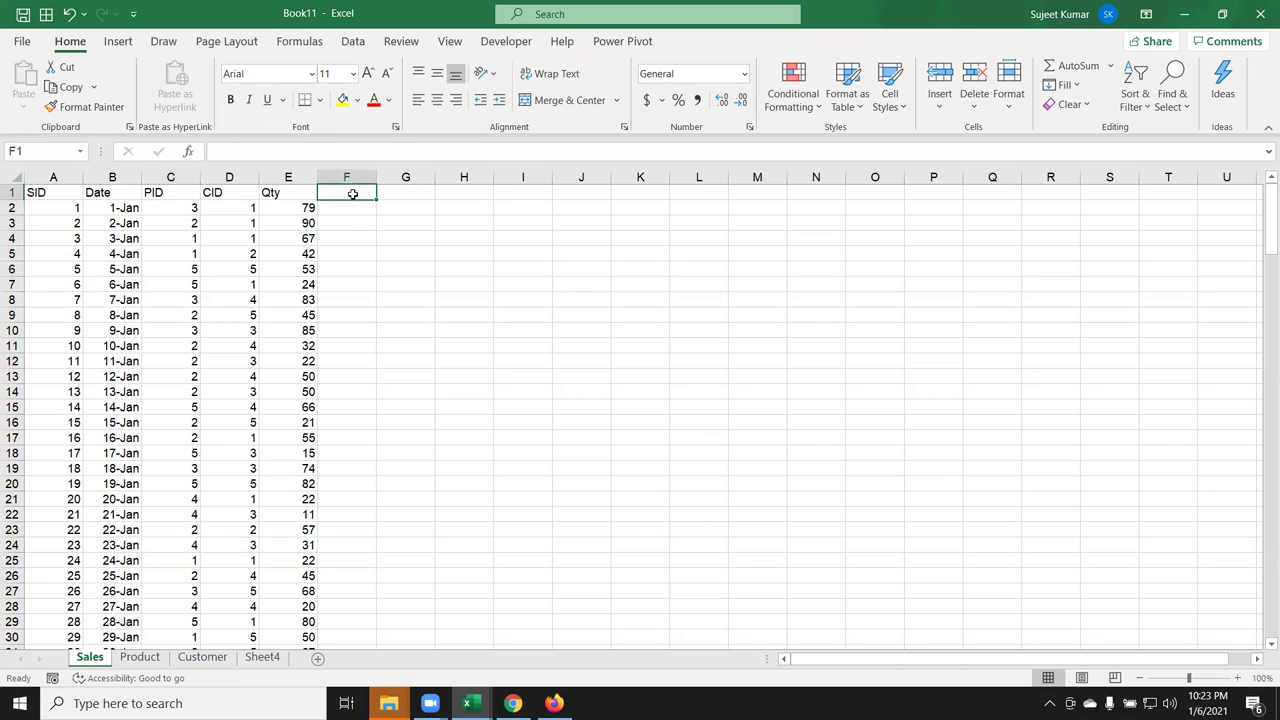
pyautogui.moveTo(347, 189); pyautogui.dragTo(463, 188)
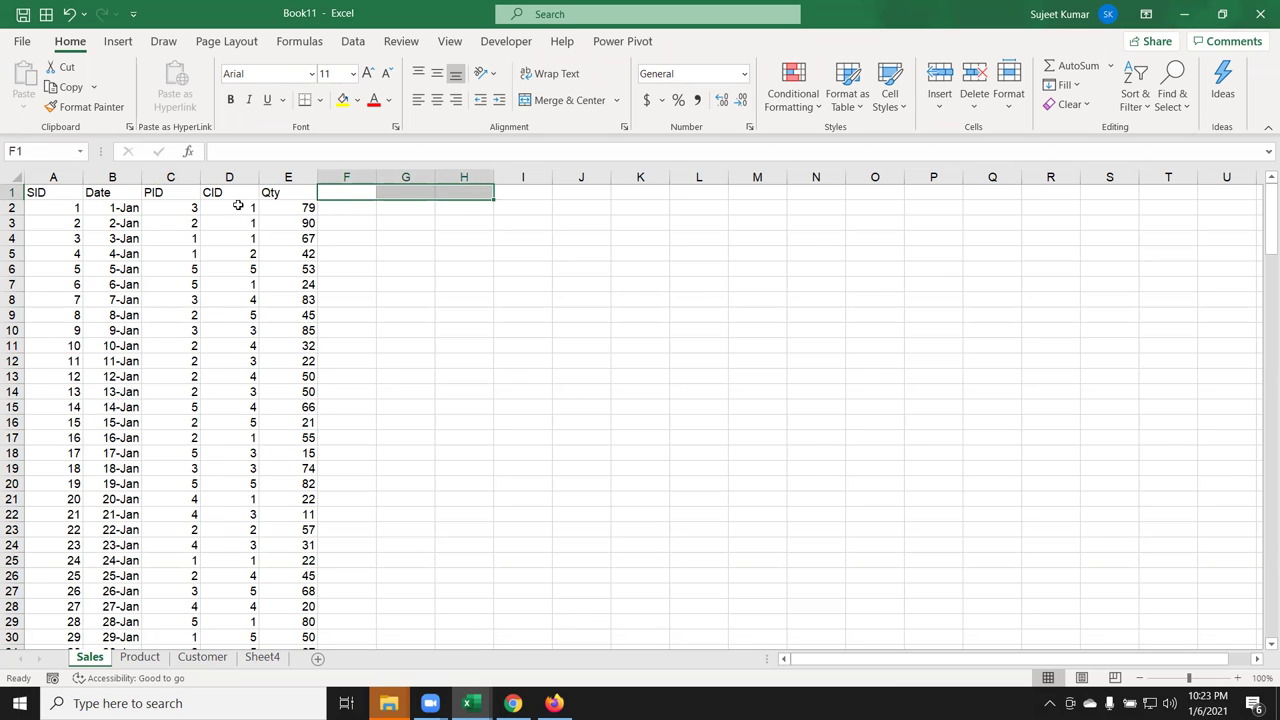
pyautogui.click(152, 205)
pyautogui.click(246, 203)
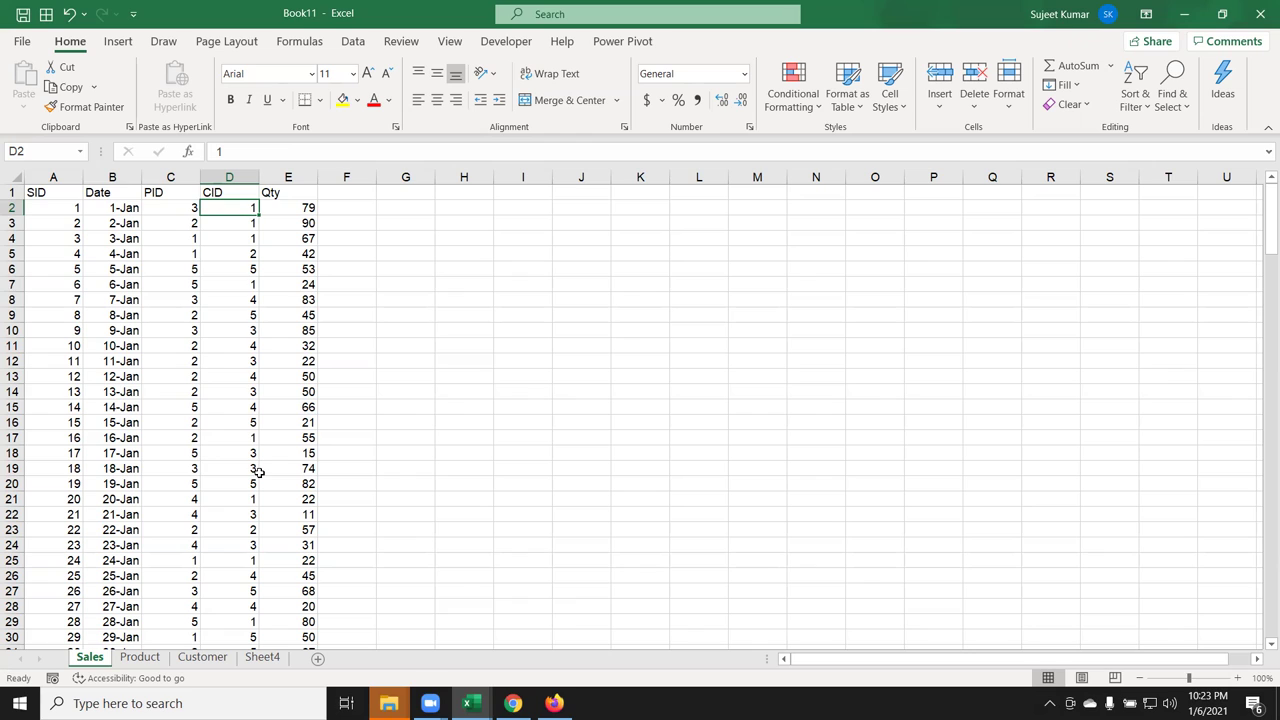
# Step: Select the whole Sales data block A1:E190 starting from cell A1
pyautogui.press('Up')
pyautogui.press('Right')
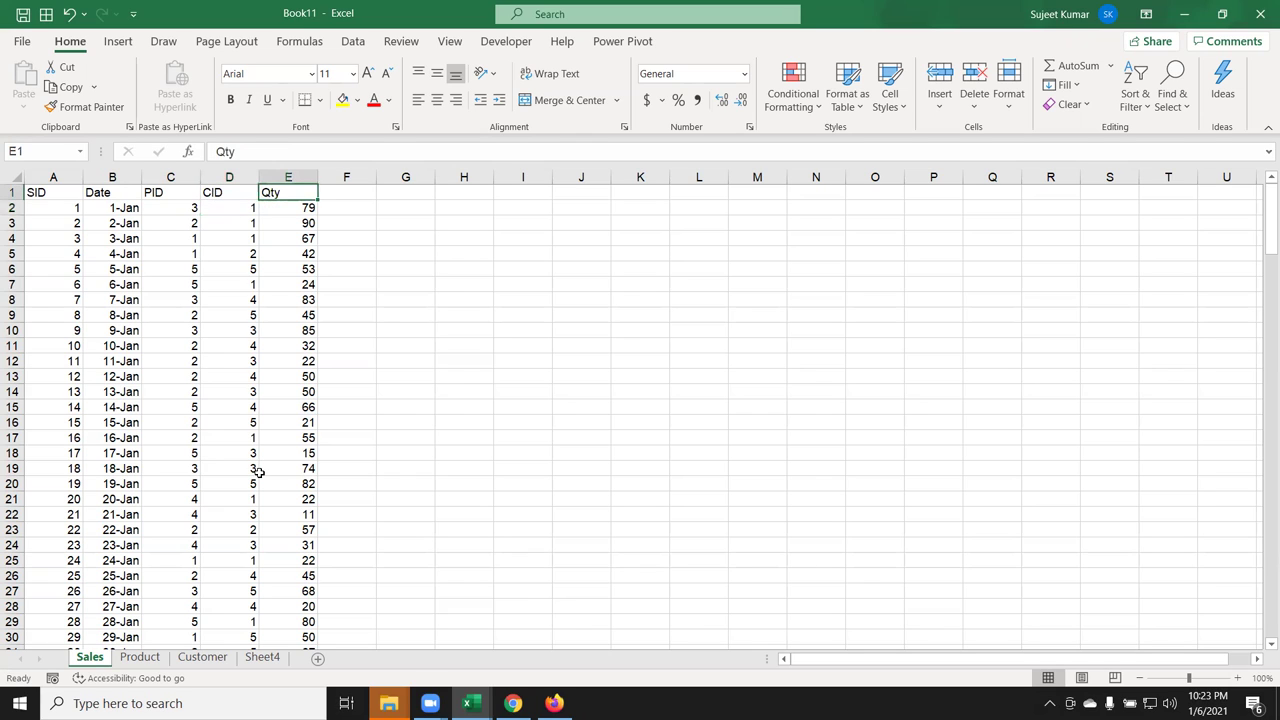
pyautogui.press('Down')
pyautogui.press('Left')
pyautogui.press('Left')
pyautogui.press('Left')
pyautogui.press('Left')
pyautogui.press('Up')
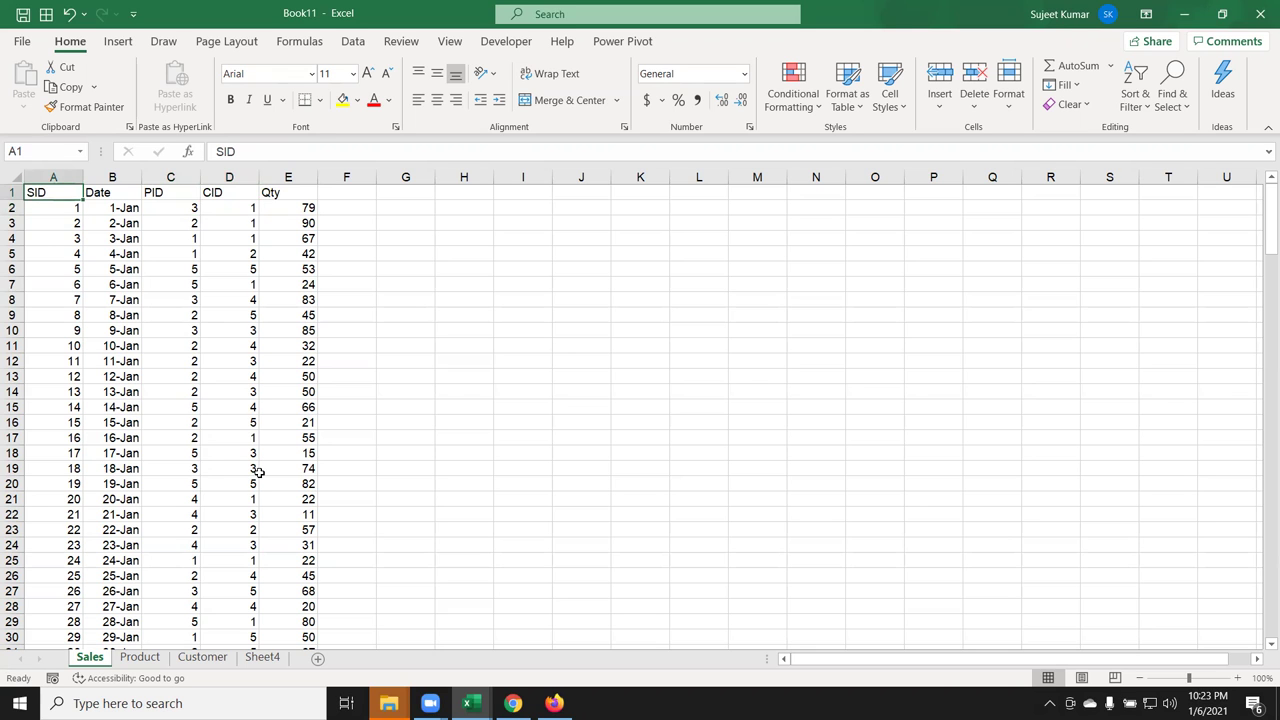
pyautogui.hotkey('ctrl', 'shift', 'Right')
pyautogui.hotkey('ctrl', 'shift', 'Down')
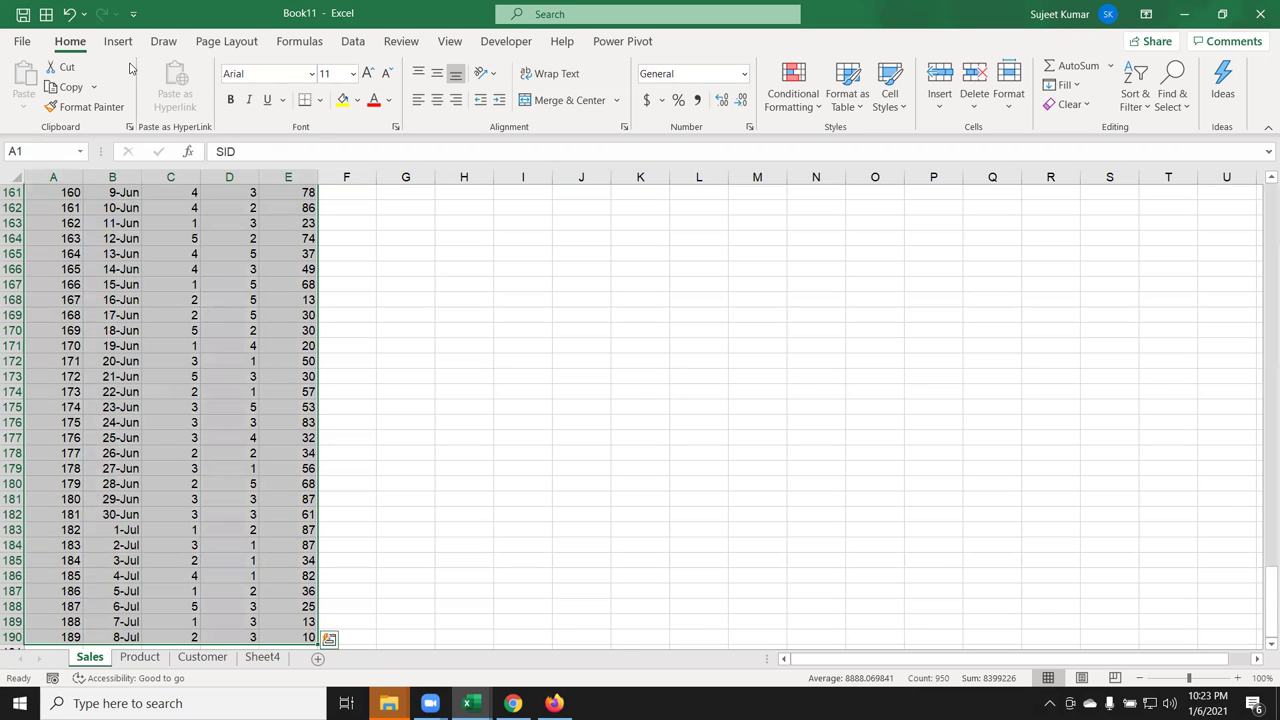
# Step: Insert a PivotTable from the Sales data on a new sheet, adding it to the Data Model
pyautogui.click(118, 41)
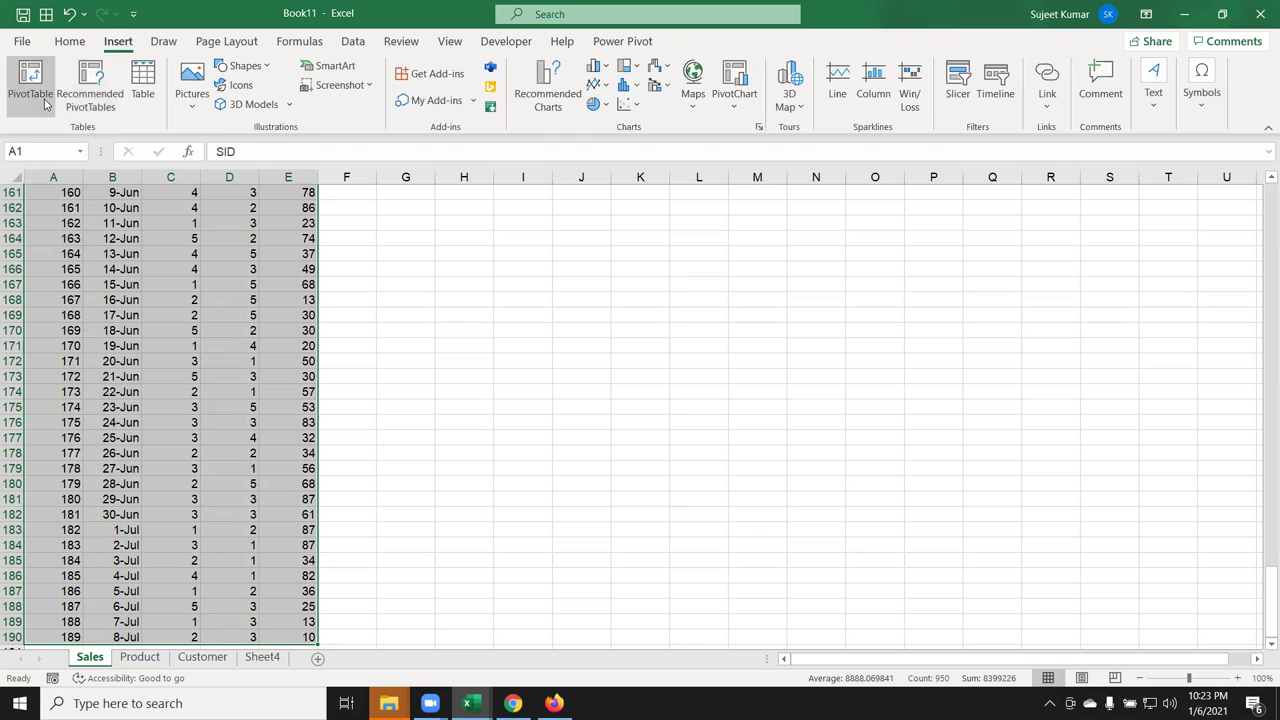
pyautogui.click(45, 104)
pyautogui.click(293, 577)
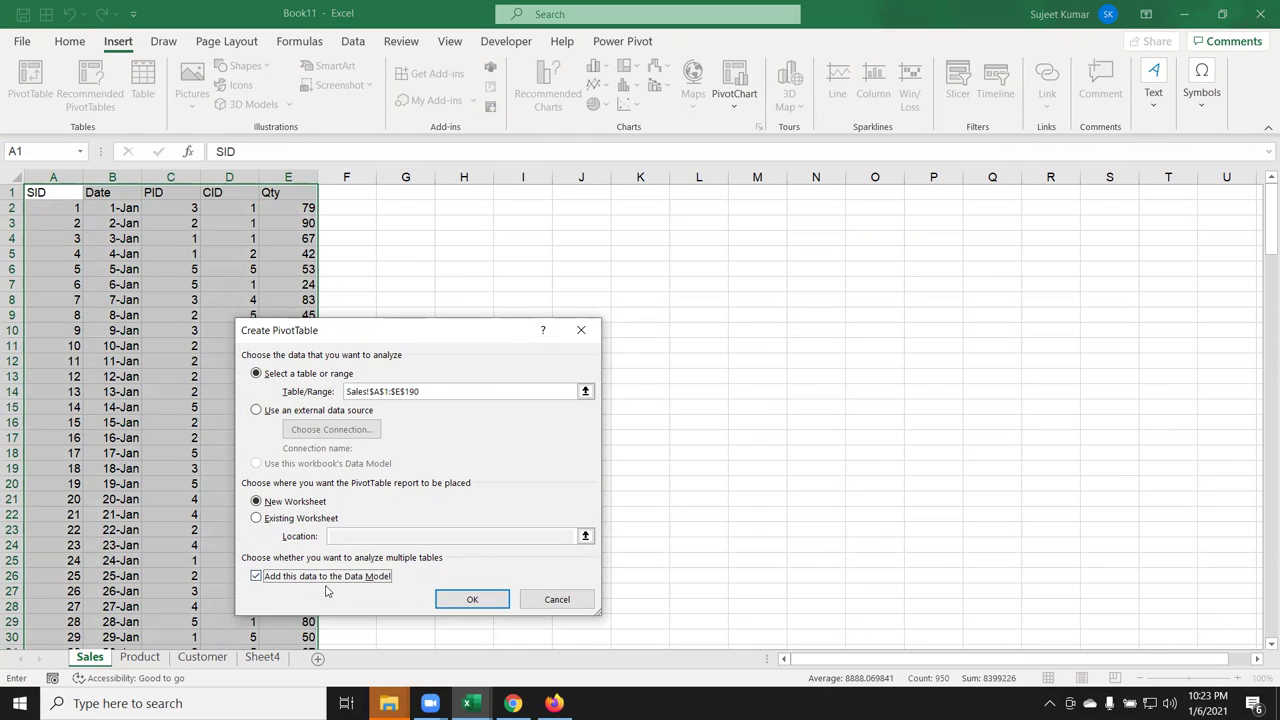
pyautogui.click(456, 598)
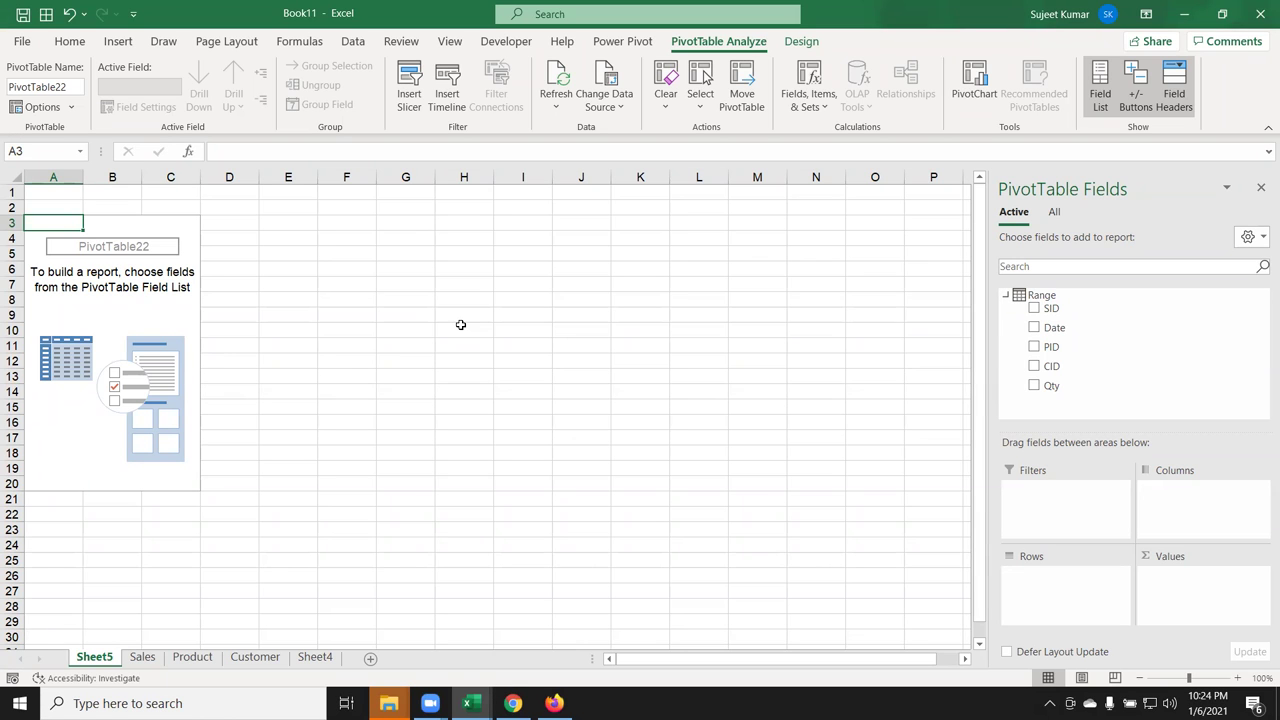
# Step: Select Product!A1:C6 and create a PivotTable on a new sheet with Add to Data Model ticked
pyautogui.click(188, 657)
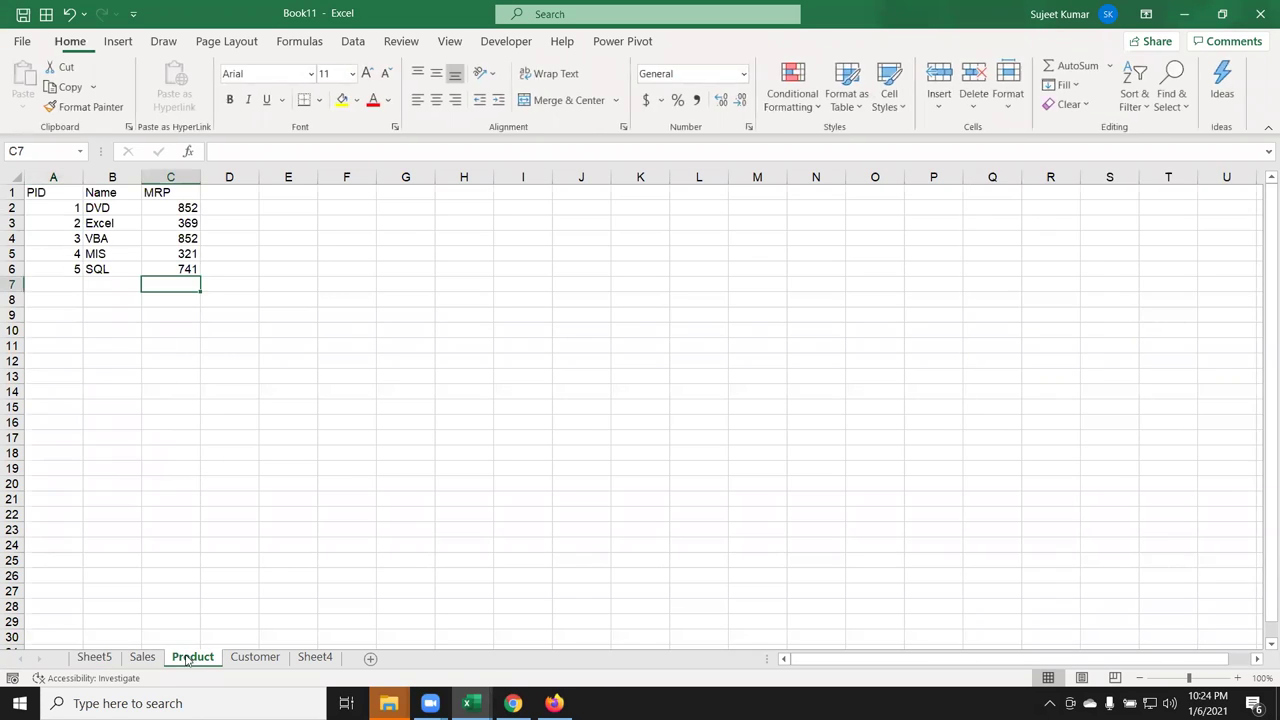
pyautogui.moveTo(52, 193)
pyautogui.mouseDown()
pyautogui.moveTo(169, 231)
pyautogui.moveTo(170, 268)
pyautogui.mouseUp()
pyautogui.click(117, 41)
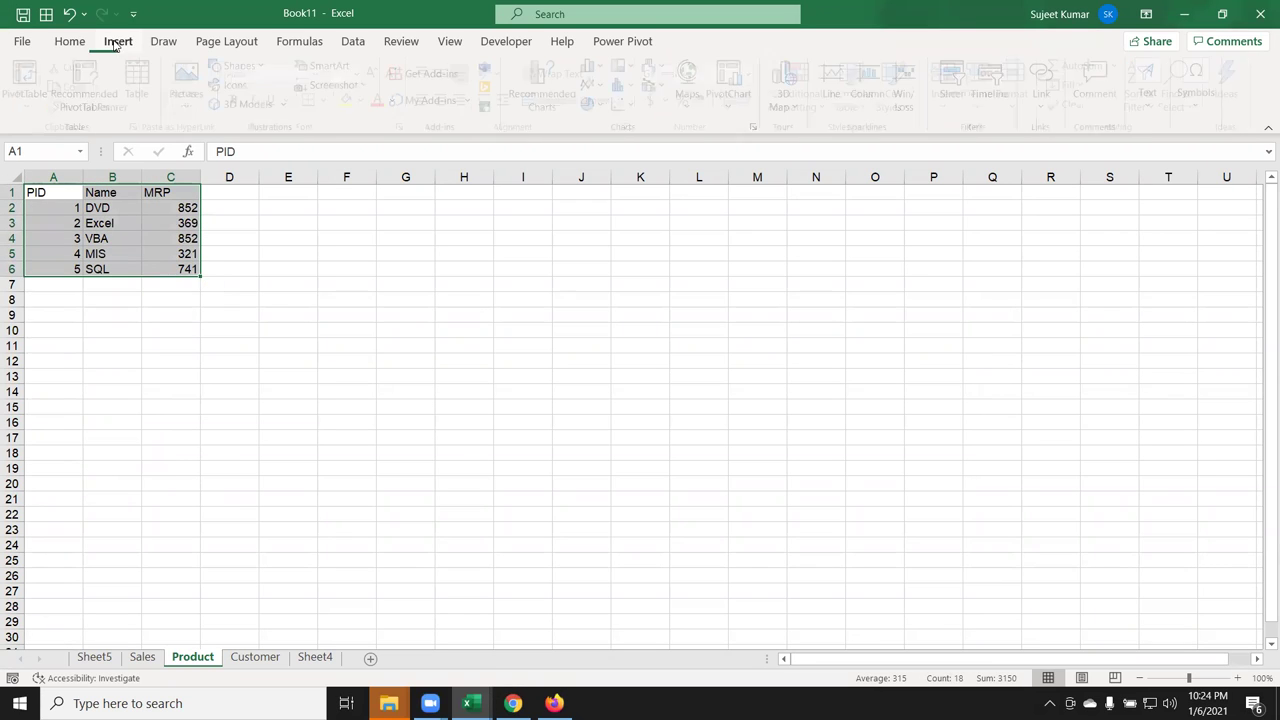
pyautogui.click(30, 82)
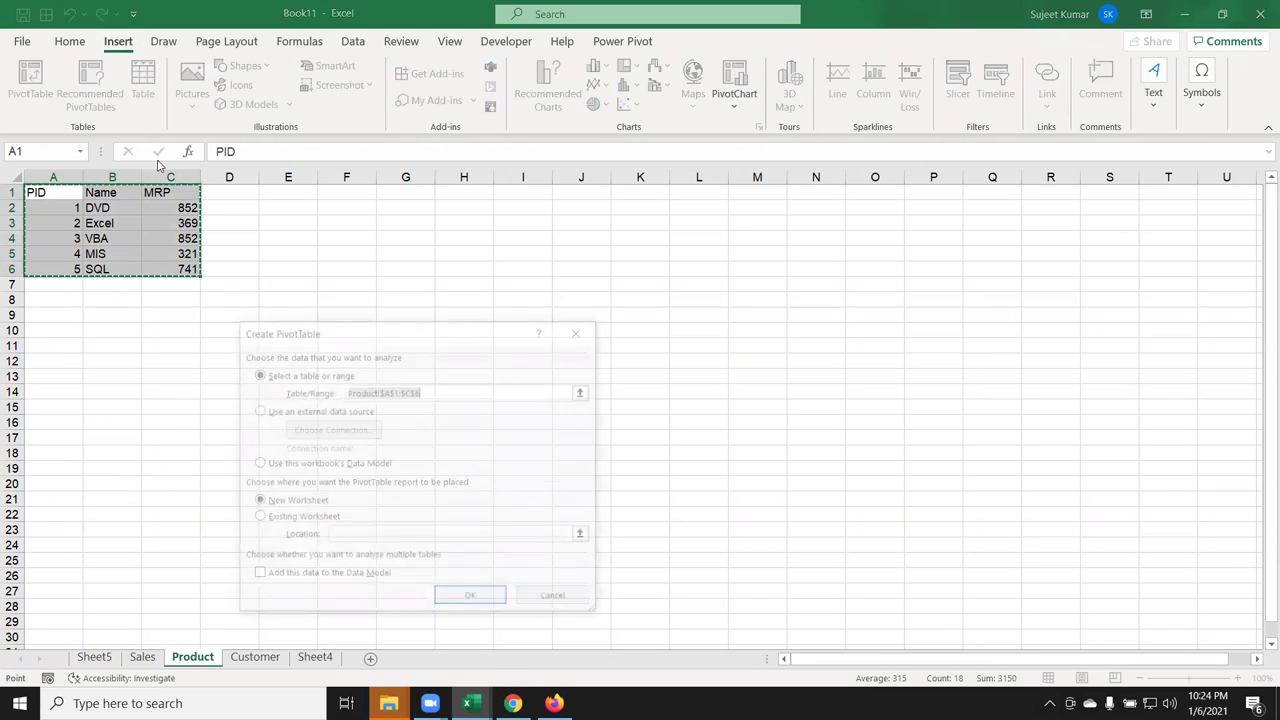
pyautogui.click(282, 575)
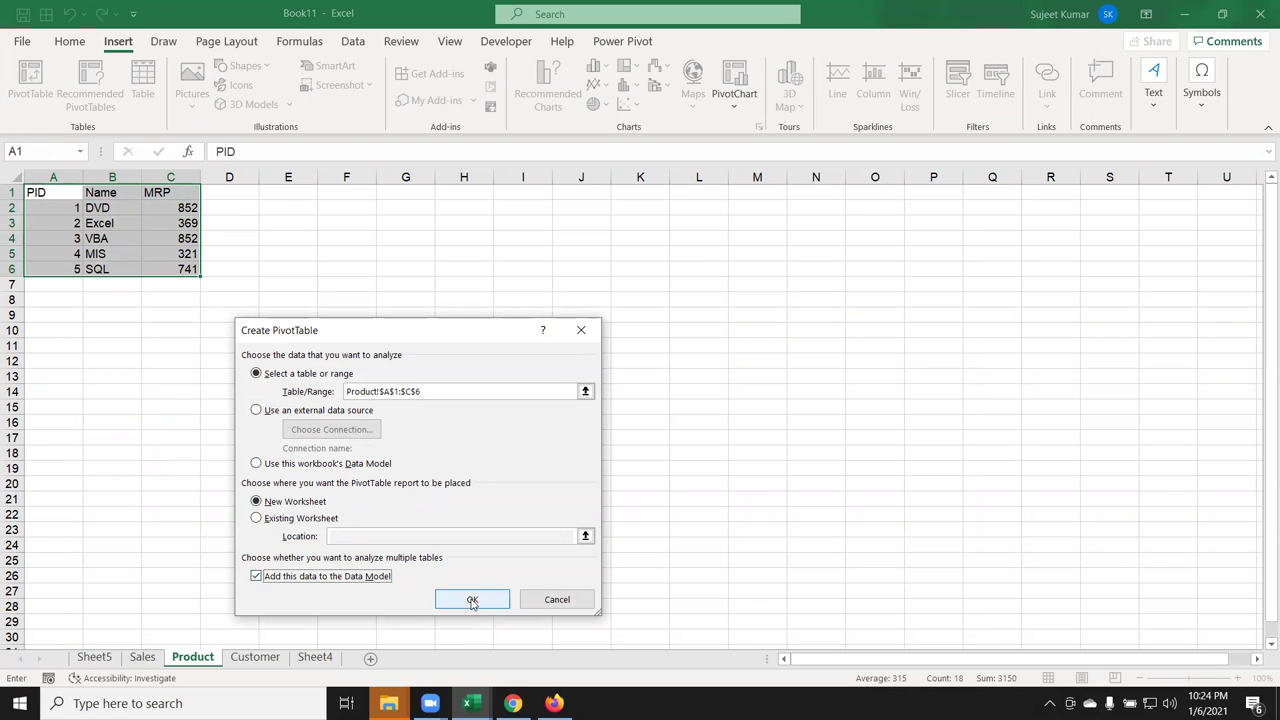
pyautogui.click(472, 600)
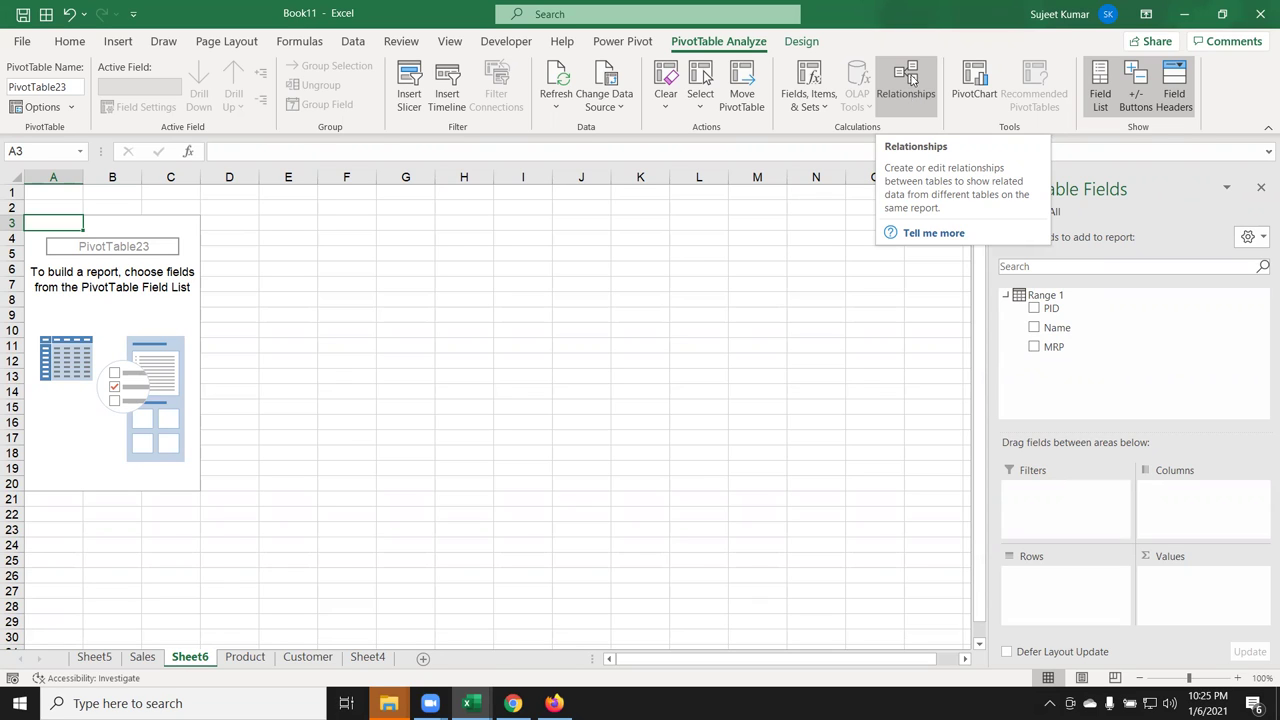
# Step: Create a relationship from Range column PID to Range 1 column PID, then close Manage Relationships
pyautogui.click(908, 93)
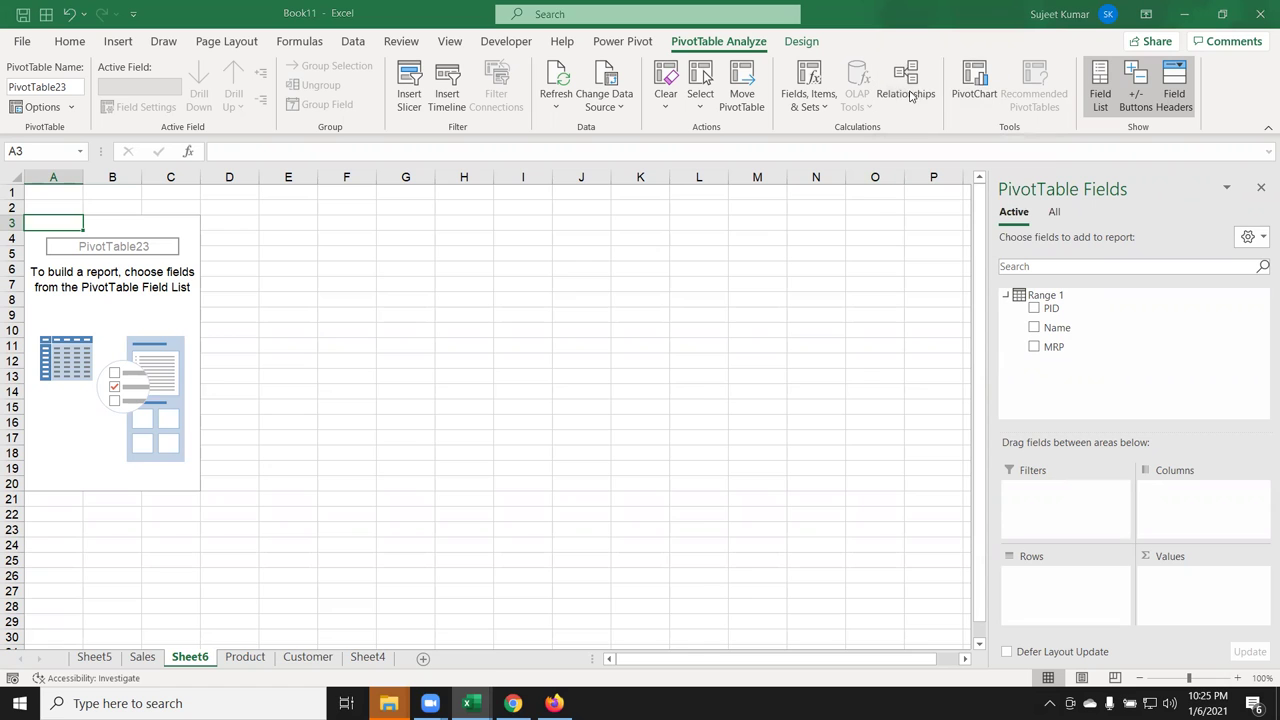
pyautogui.click(654, 358)
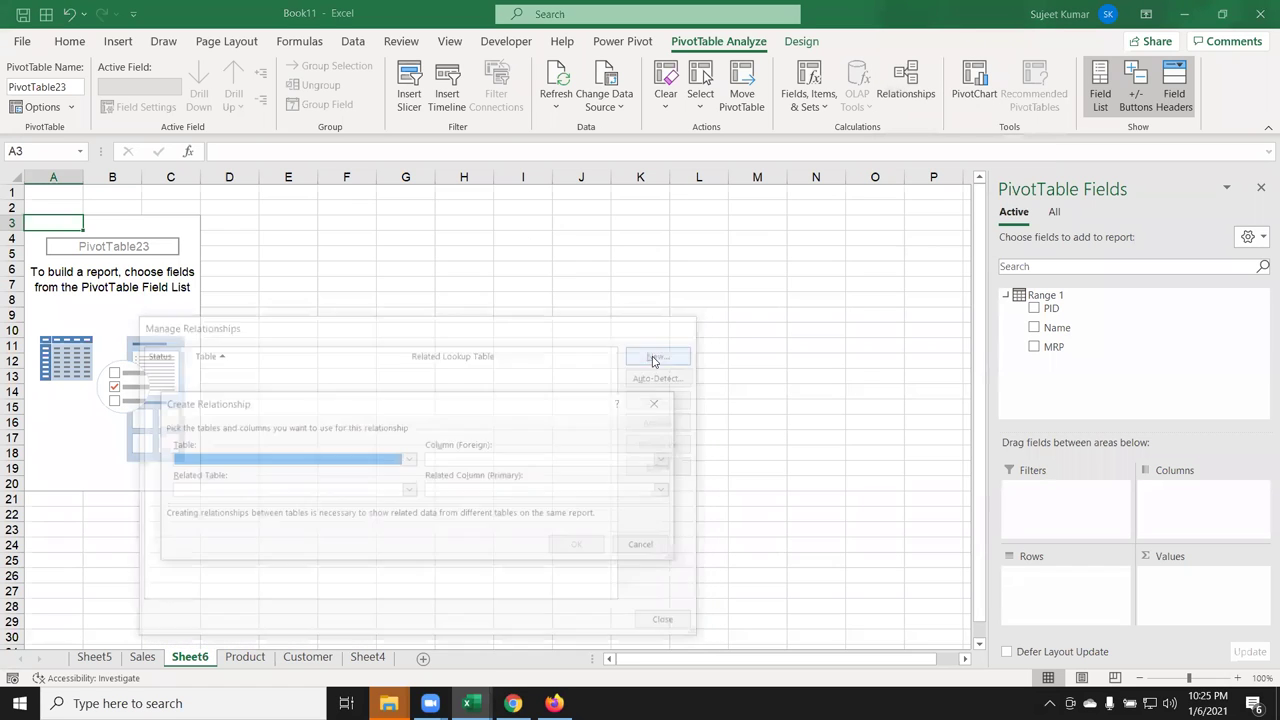
pyautogui.click(312, 462)
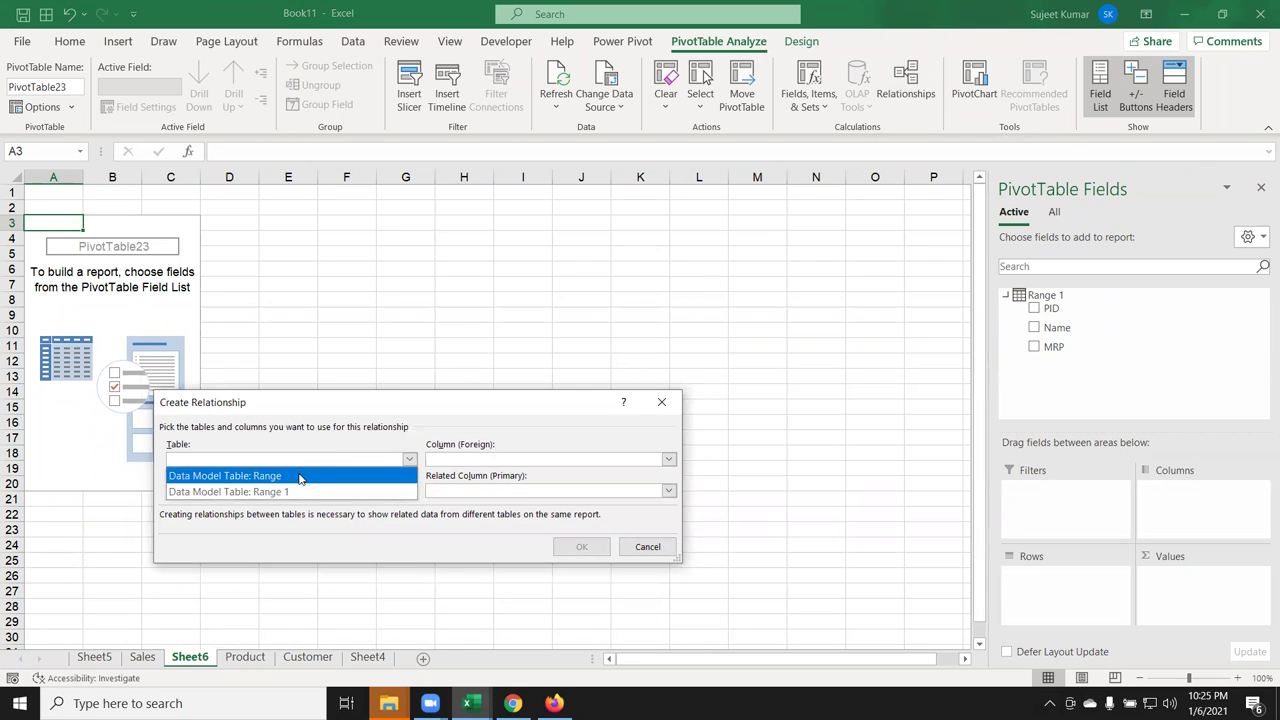
pyautogui.click(300, 475)
pyautogui.click(477, 461)
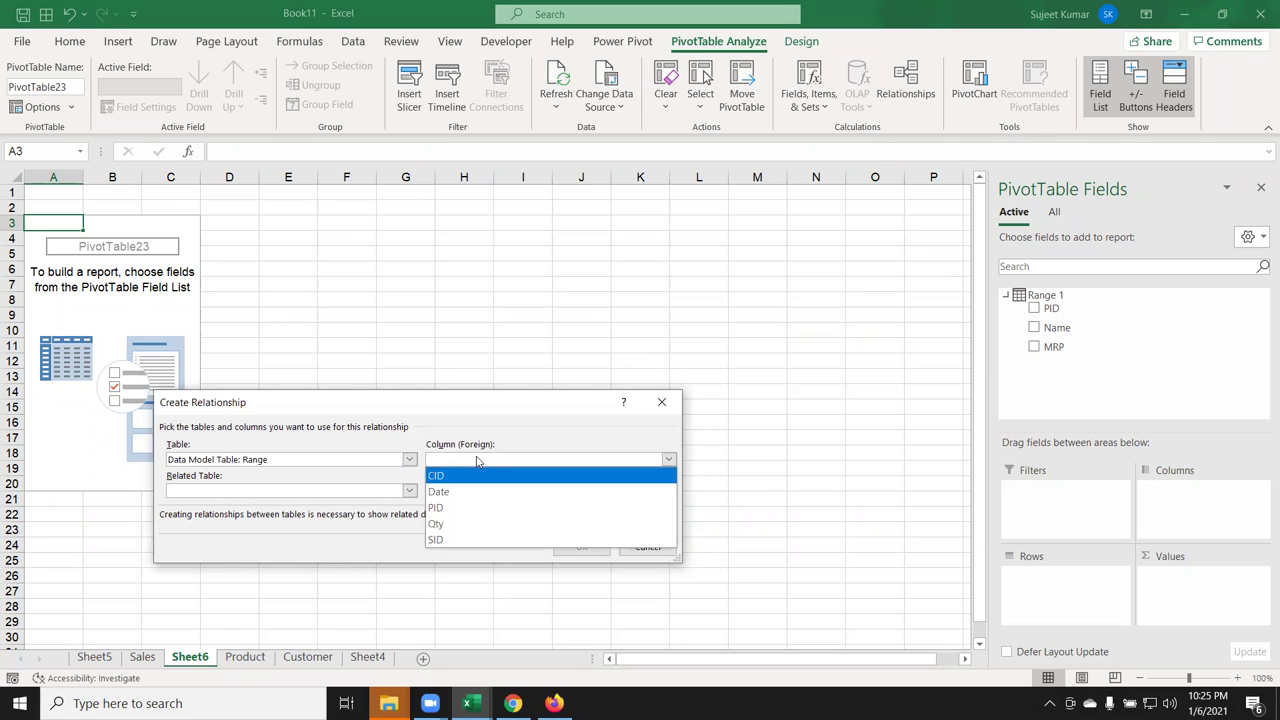
pyautogui.click(459, 511)
pyautogui.click(338, 492)
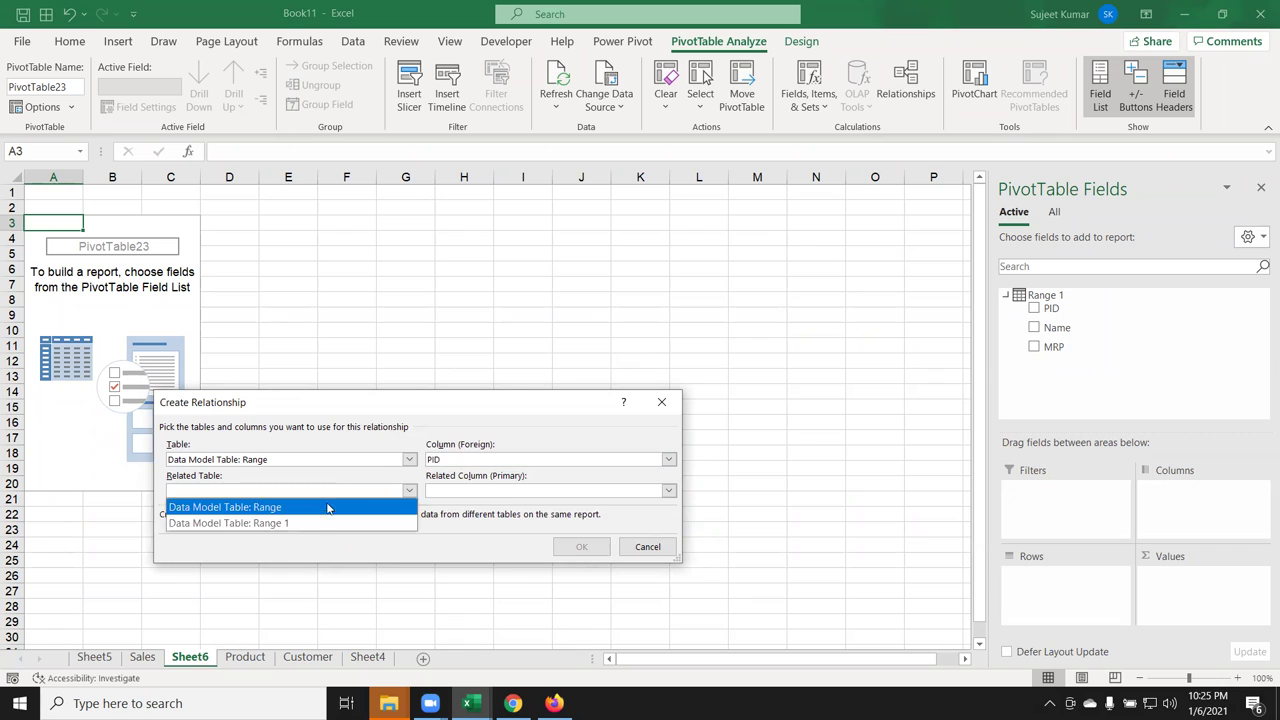
pyautogui.click(325, 523)
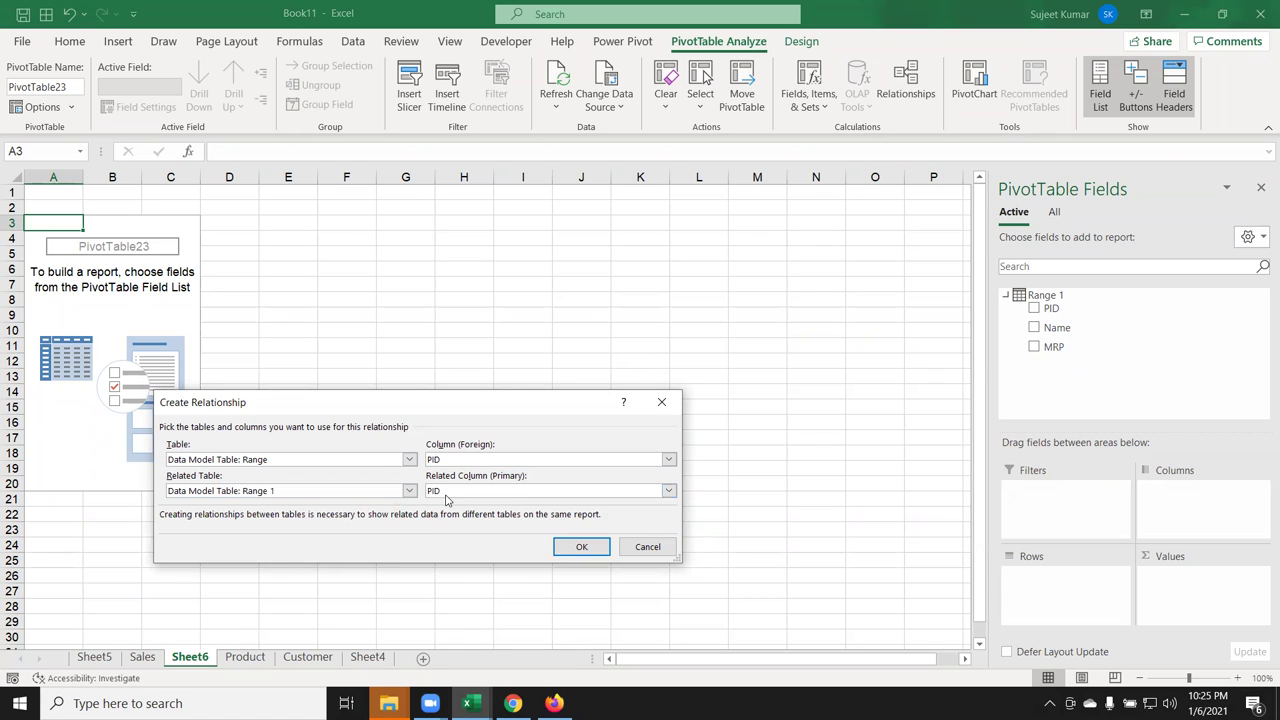
pyautogui.click(447, 493)
pyautogui.click(453, 539)
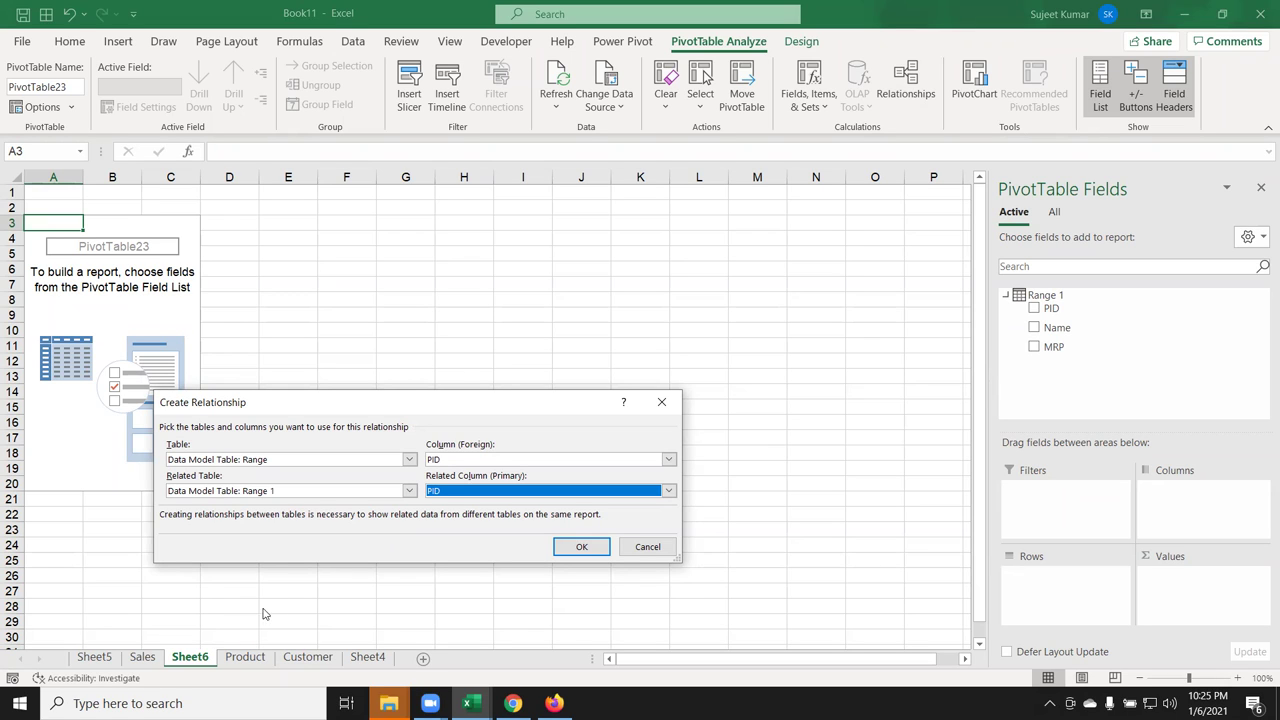
pyautogui.click(575, 550)
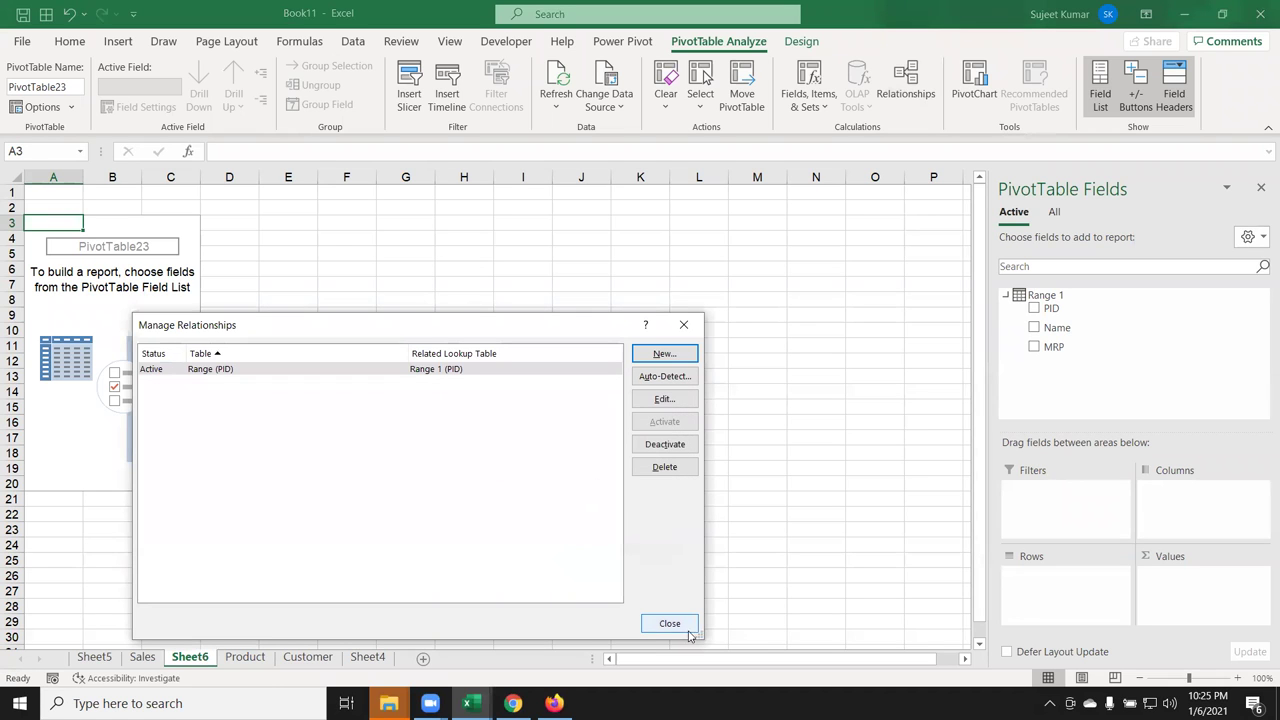
pyautogui.click(670, 624)
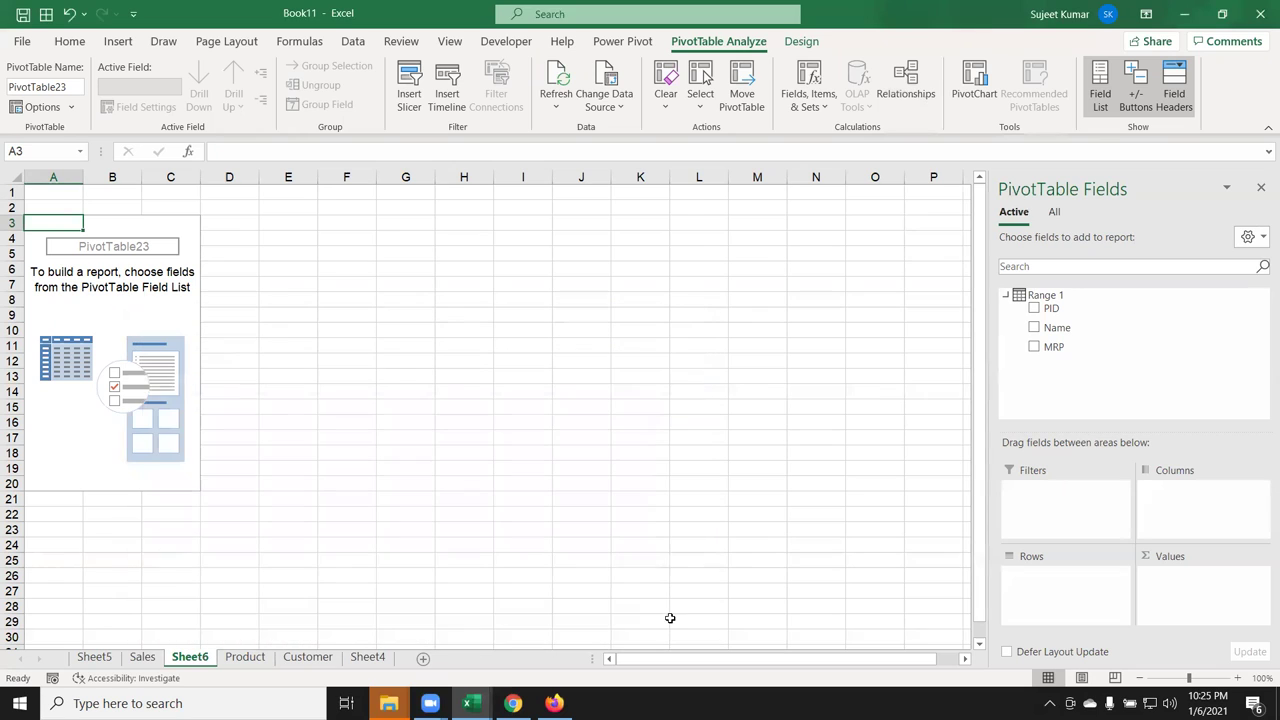
# Step: Show All tables in the PivotTable Fields pane and expand Range to see SID, Date, PID, CID, Qty
pyautogui.click(134, 316)
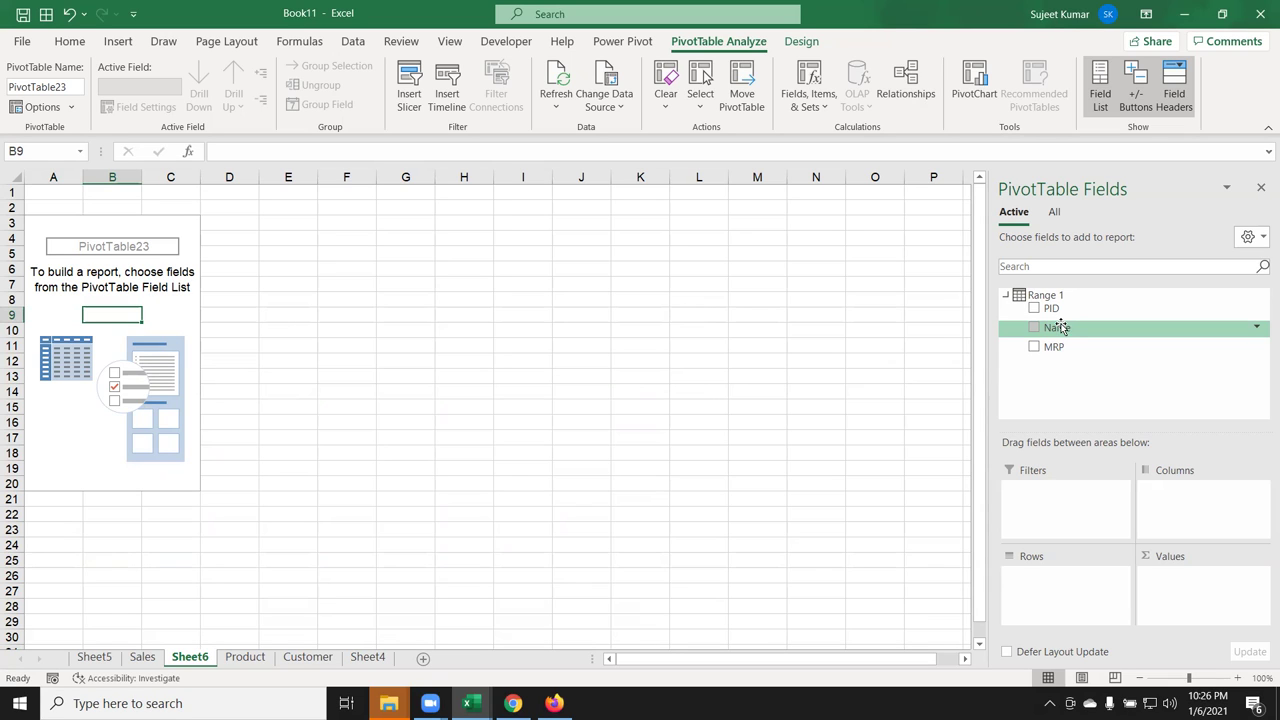
pyautogui.click(1057, 216)
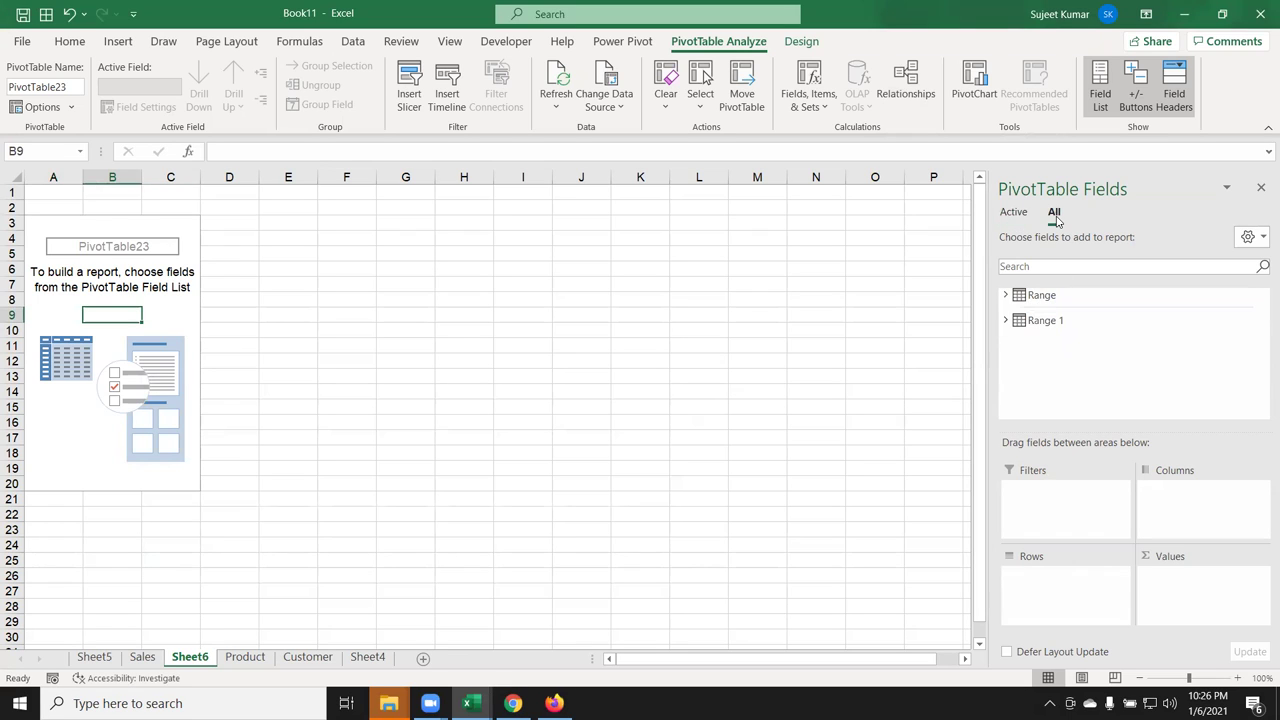
pyautogui.click(1006, 297)
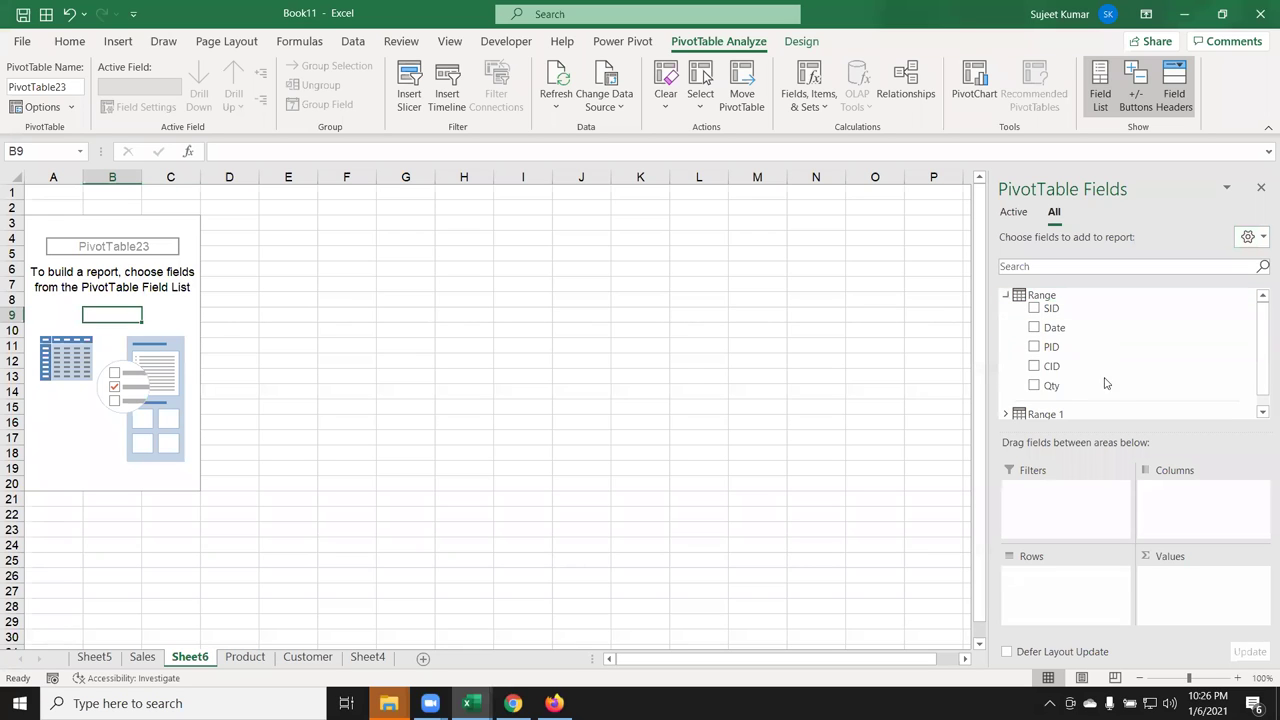
# Step: Put Qty from Range into Values and Name from Range 1 into Rows
pyautogui.moveTo(1082, 388); pyautogui.dragTo(1185, 580)
pyautogui.click(1006, 414)
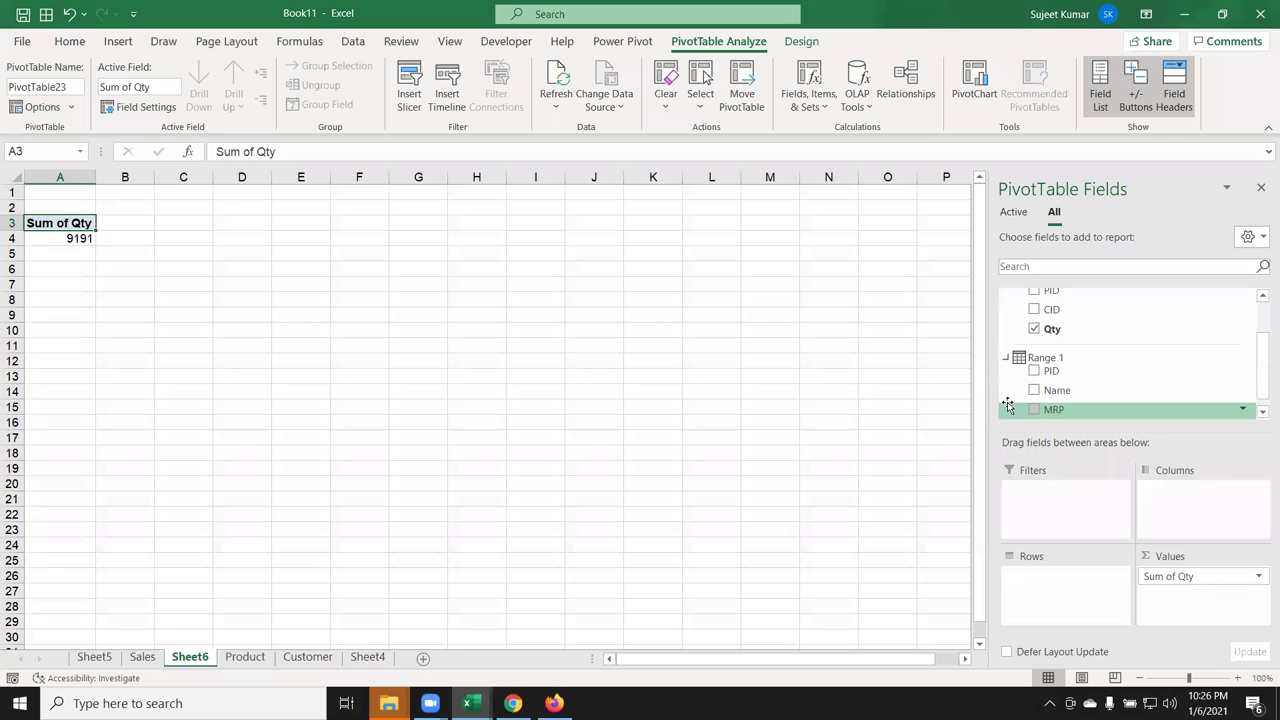
pyautogui.moveTo(1057, 381); pyautogui.dragTo(1066, 590)
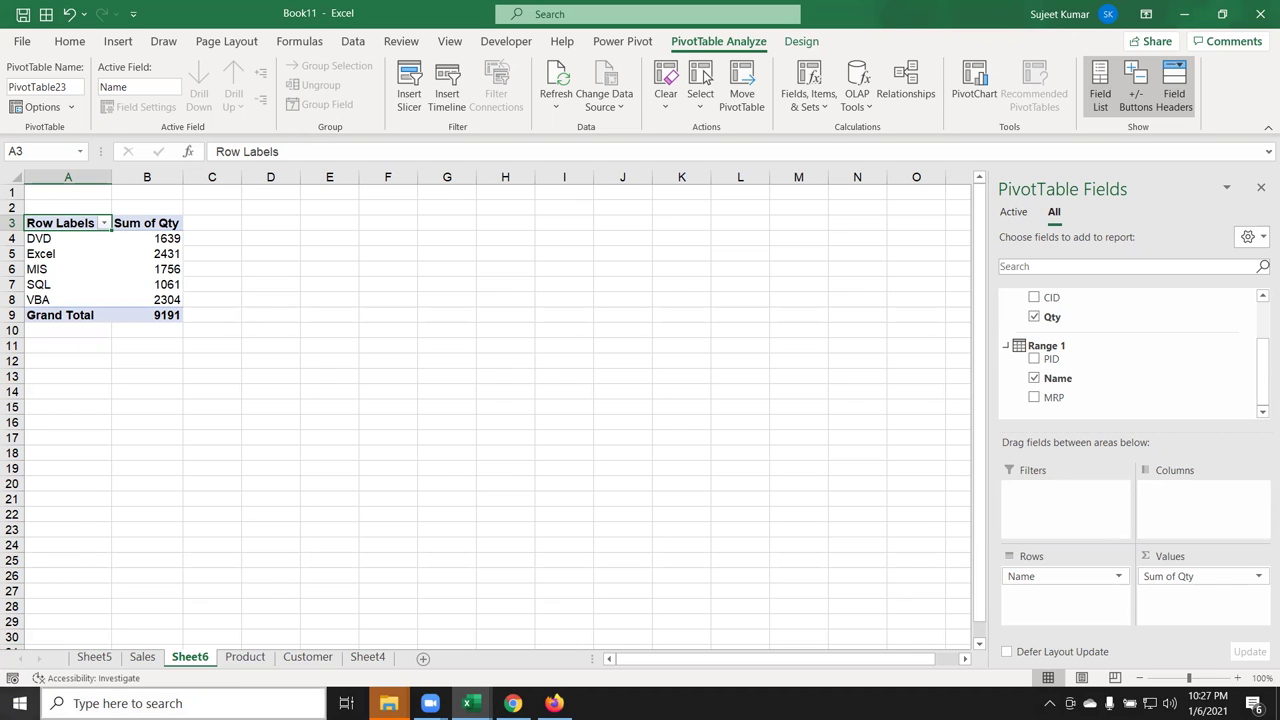
# Step: Delete the Sheet6 and Sheet5 PivotTable sheets from the workbook
pyautogui.rightClick(210, 658)
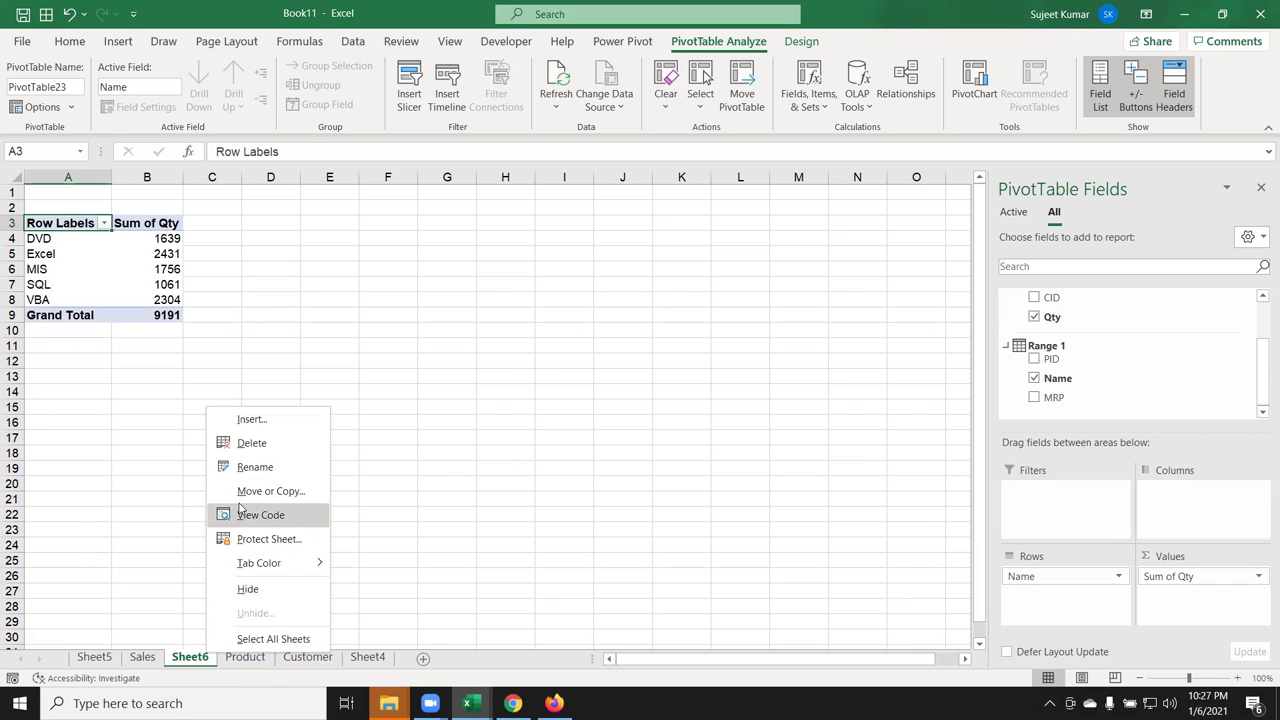
pyautogui.click(250, 443)
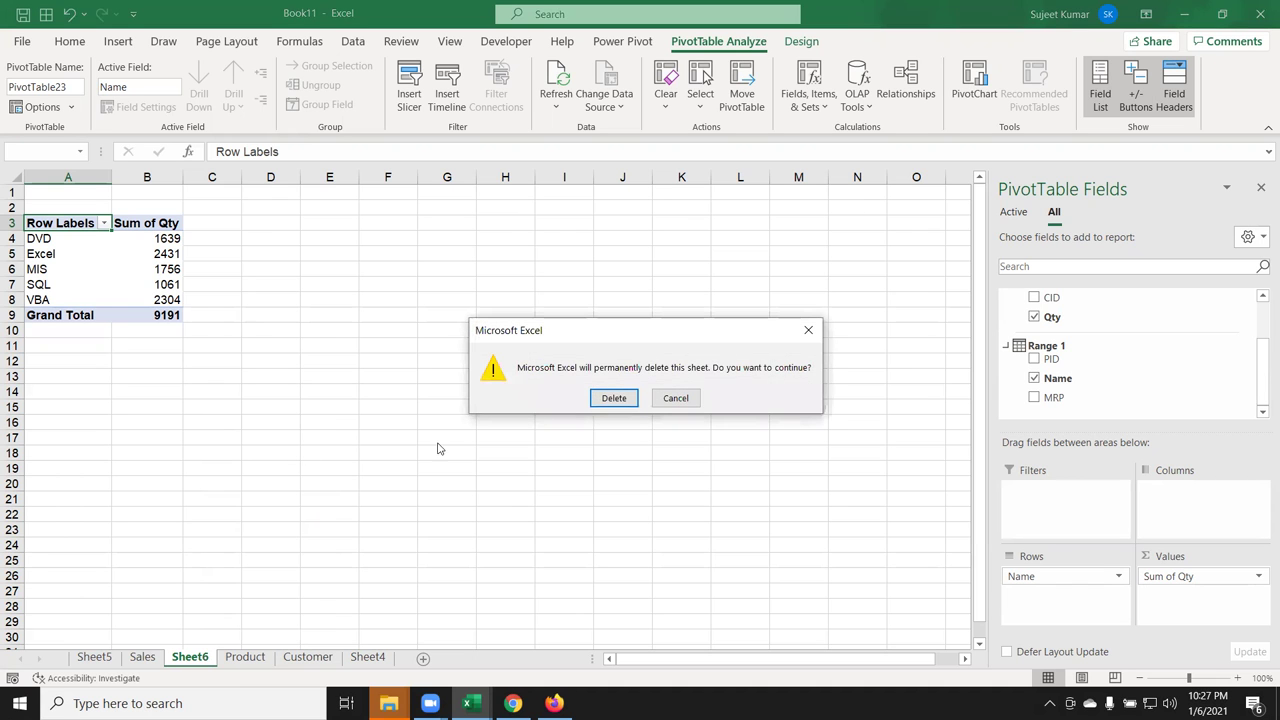
pyautogui.click(614, 398)
pyautogui.click(100, 660)
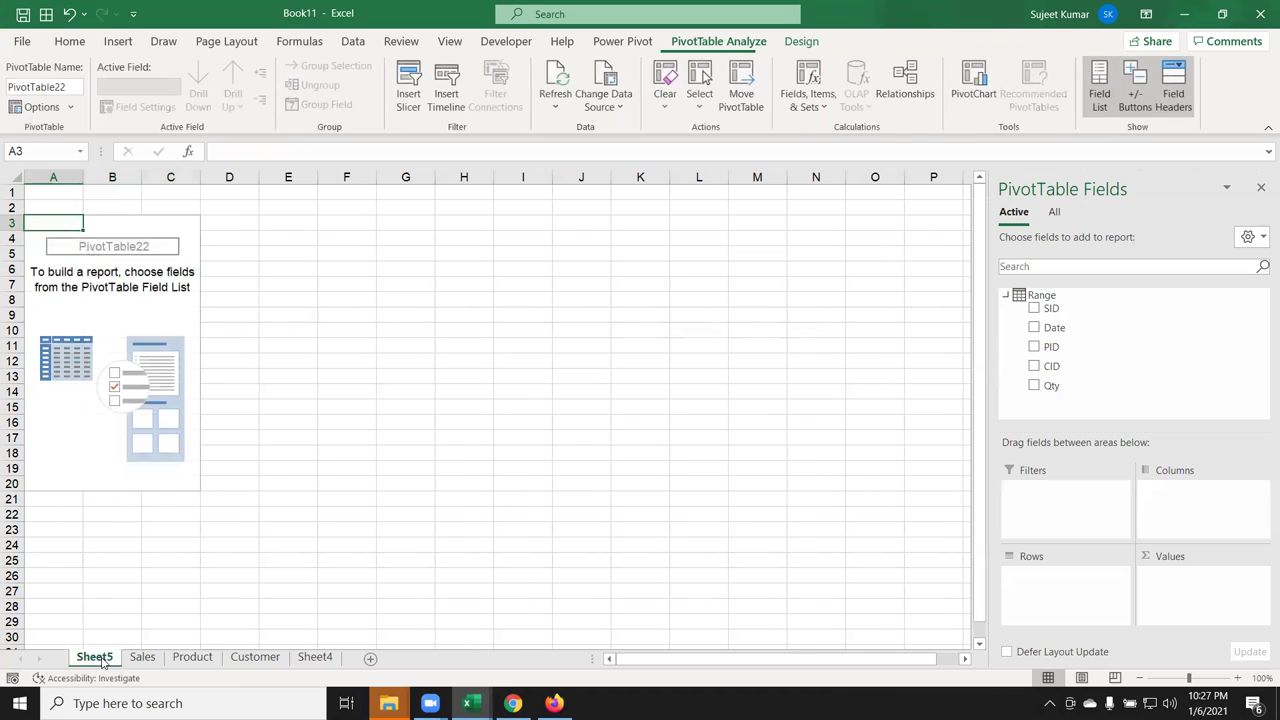
pyautogui.rightClick(100, 660)
pyautogui.click(152, 456)
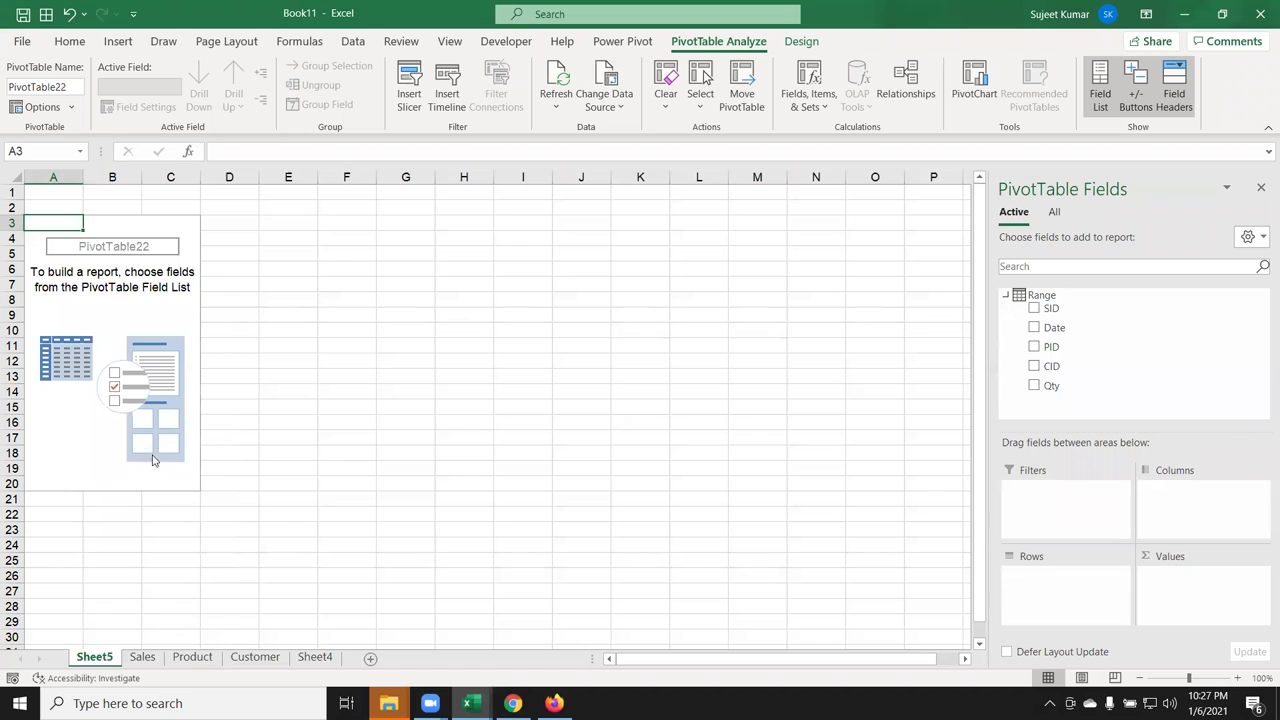
pyautogui.click(607, 397)
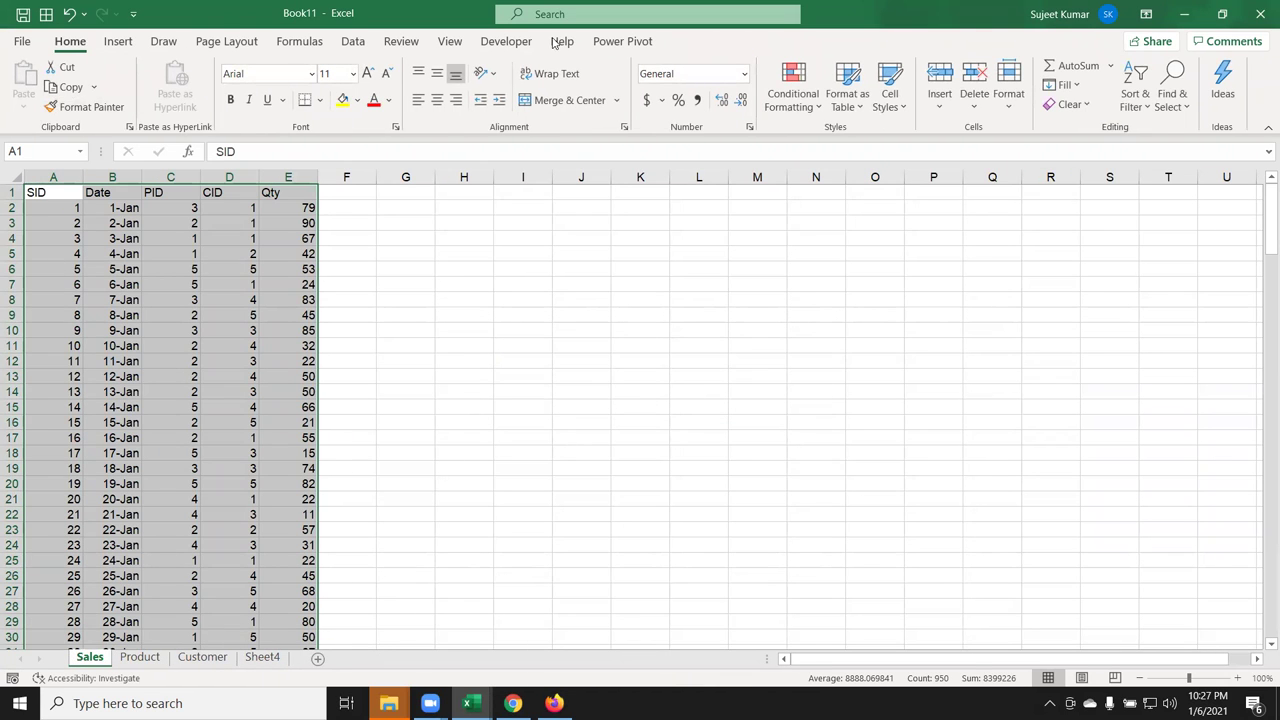
pyautogui.click(620, 41)
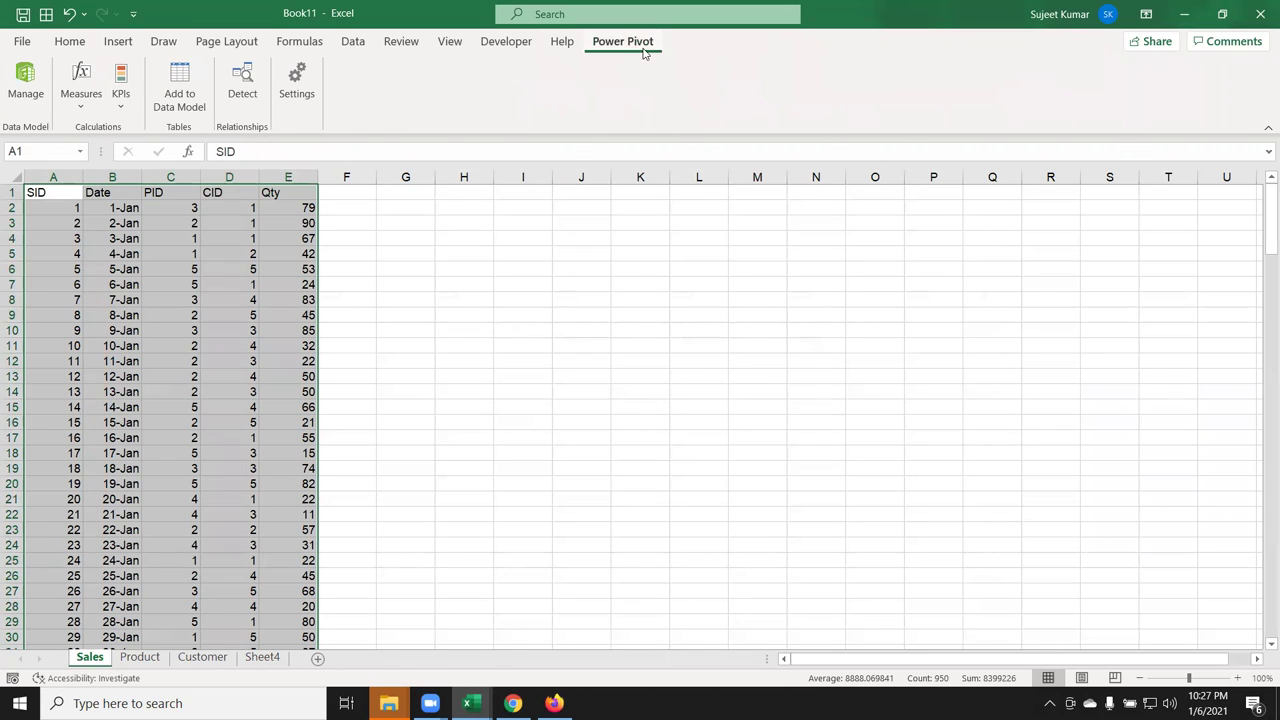
pyautogui.click(40, 42)
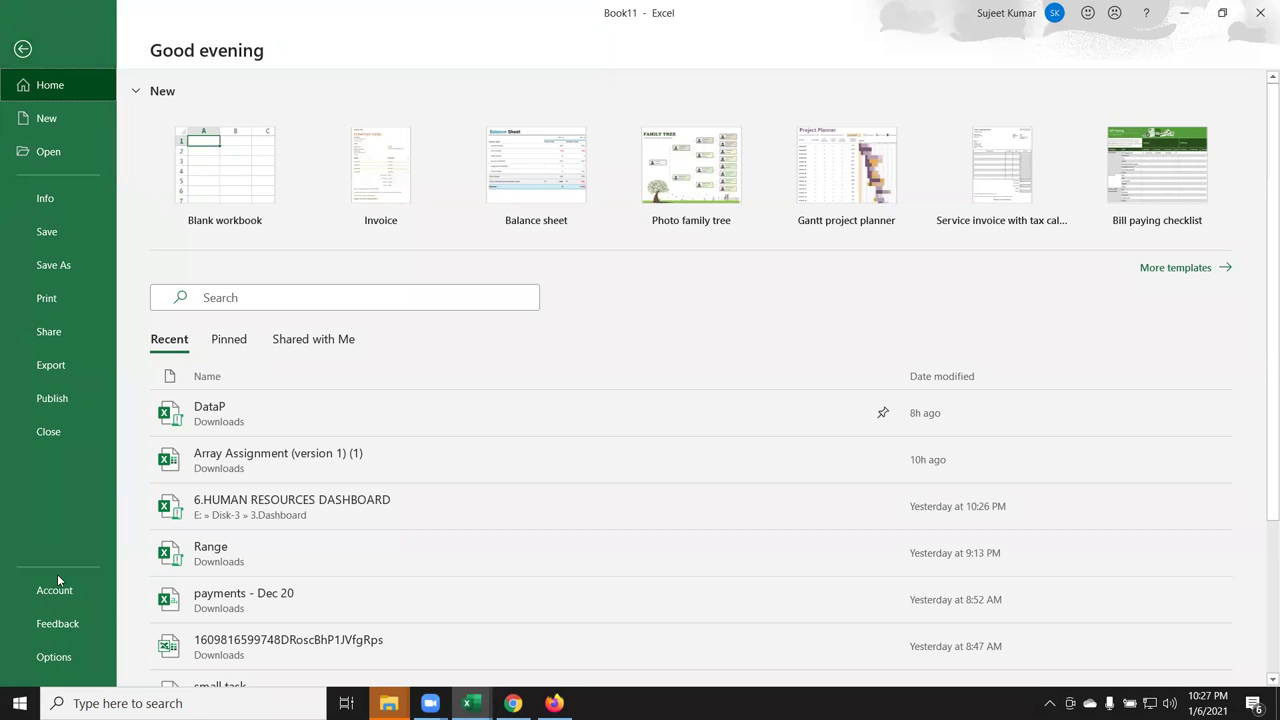
pyautogui.click(60, 656)
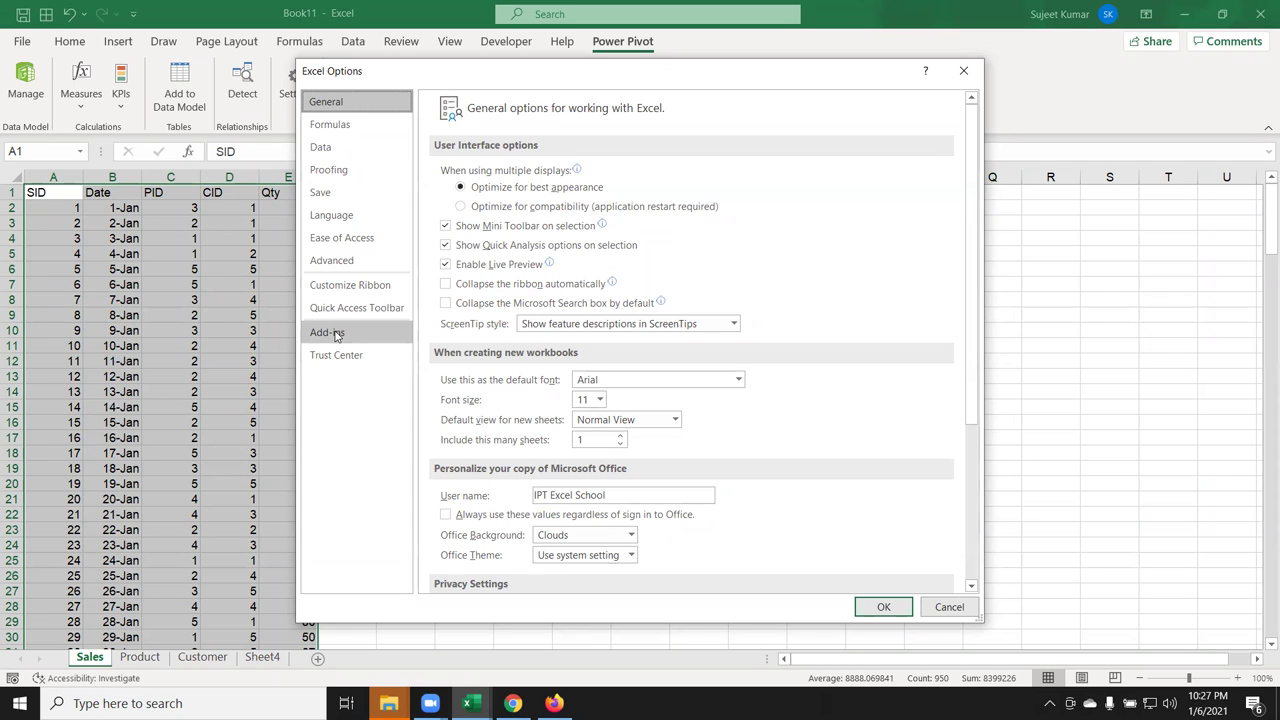
pyautogui.click(335, 335)
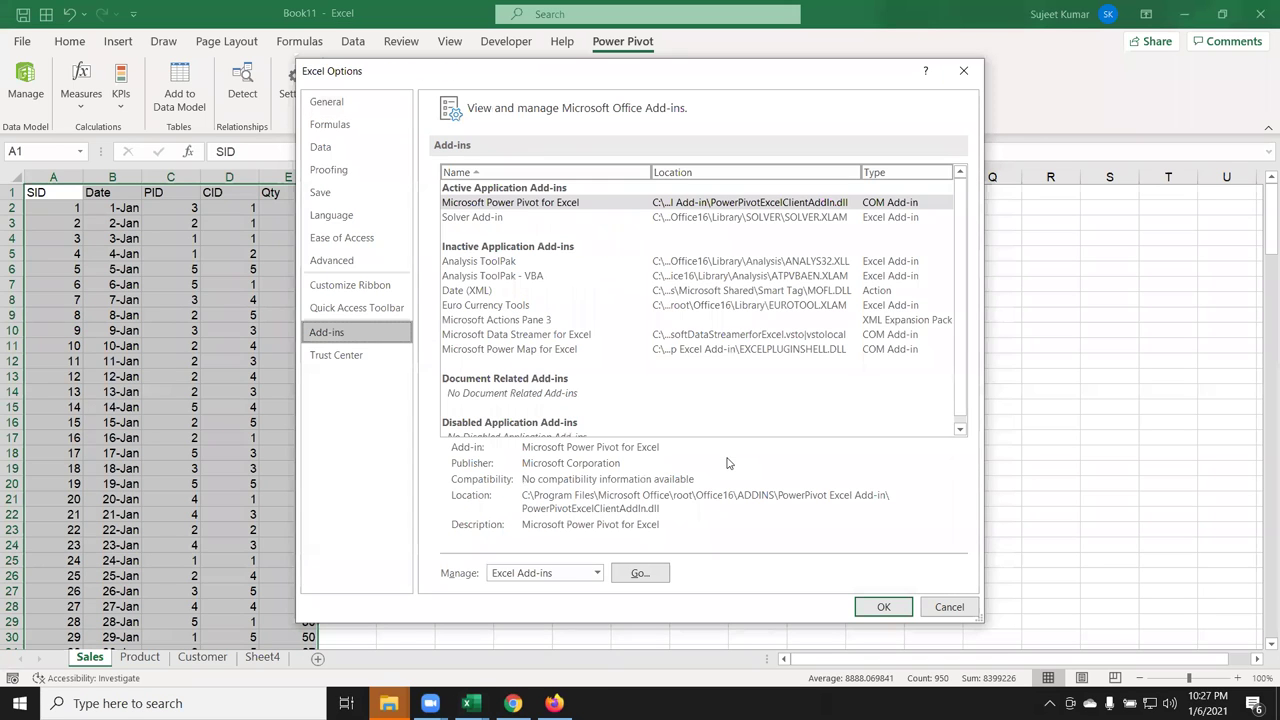
pyautogui.click(569, 574)
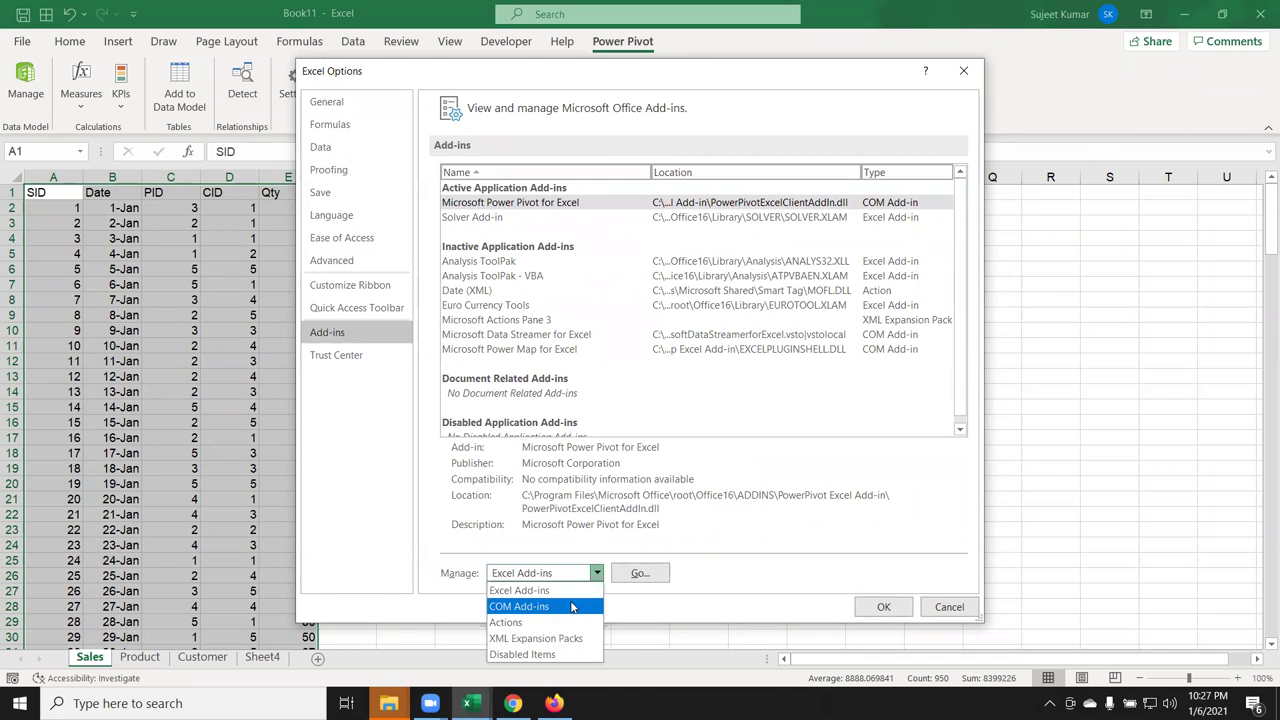
pyautogui.click(575, 606)
pyautogui.click(632, 575)
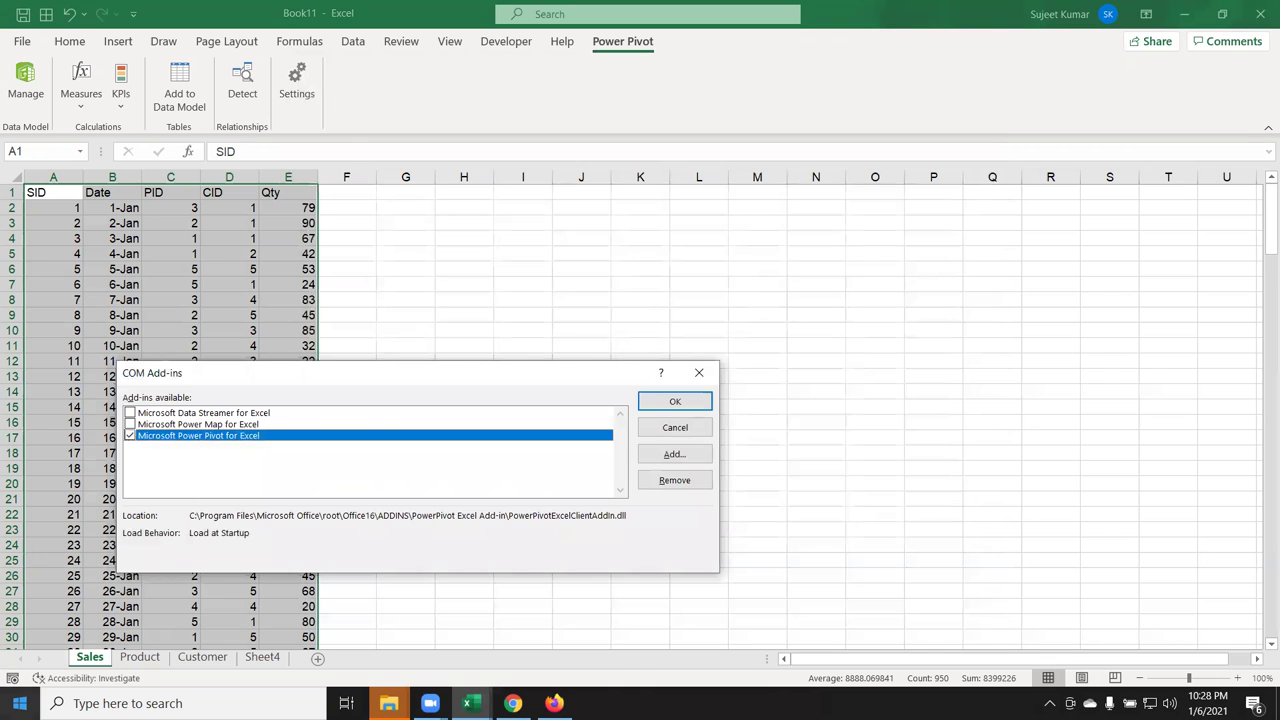
pyautogui.click(699, 372)
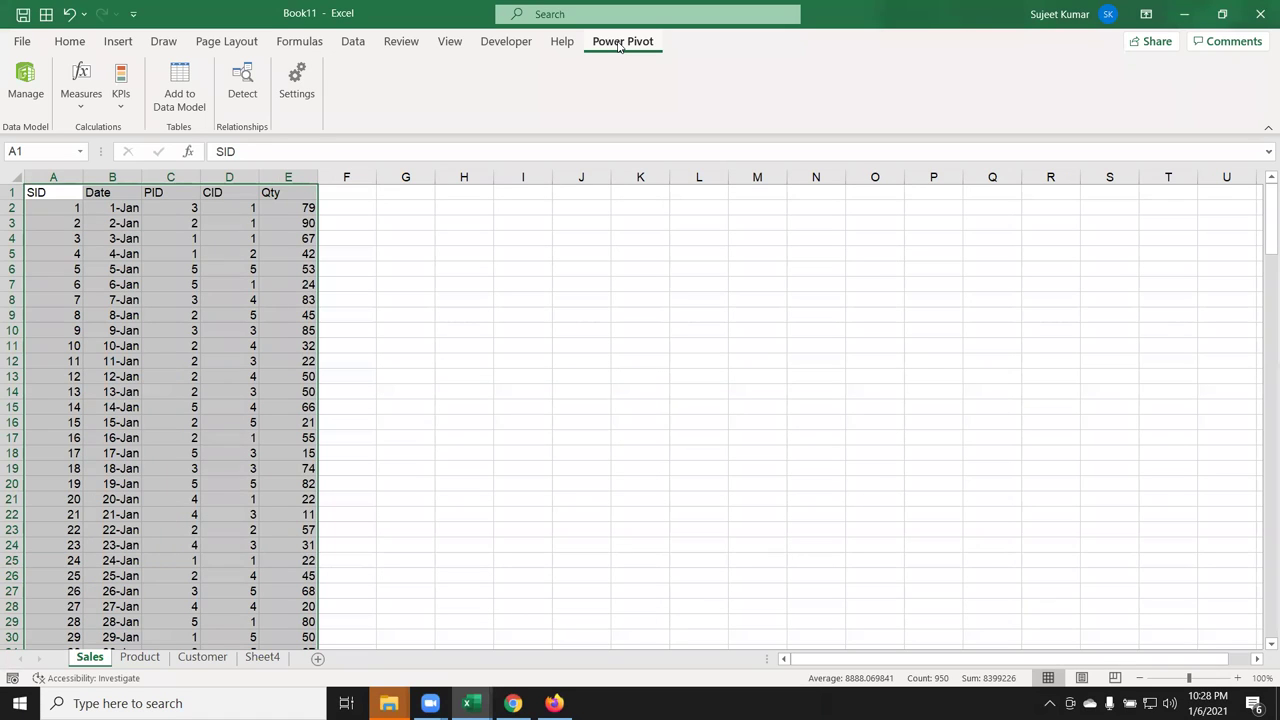
pyautogui.click(28, 88)
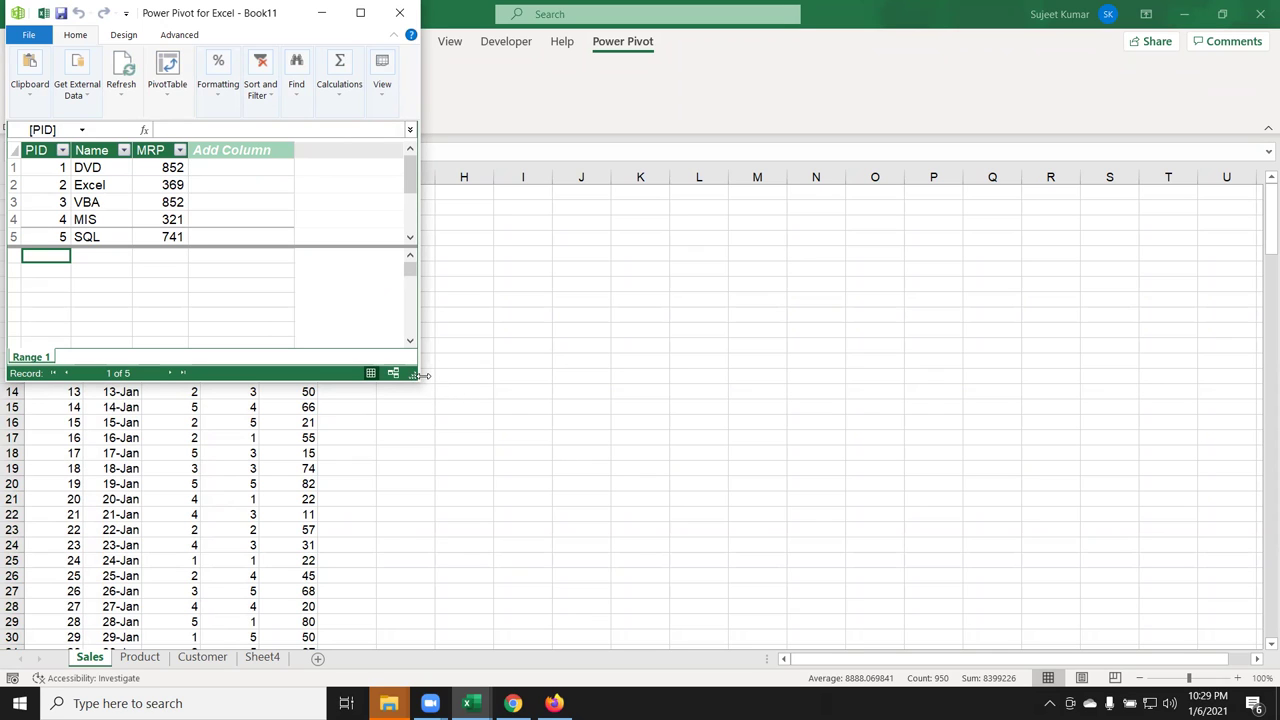
pyautogui.moveTo(424, 375); pyautogui.dragTo(768, 376)
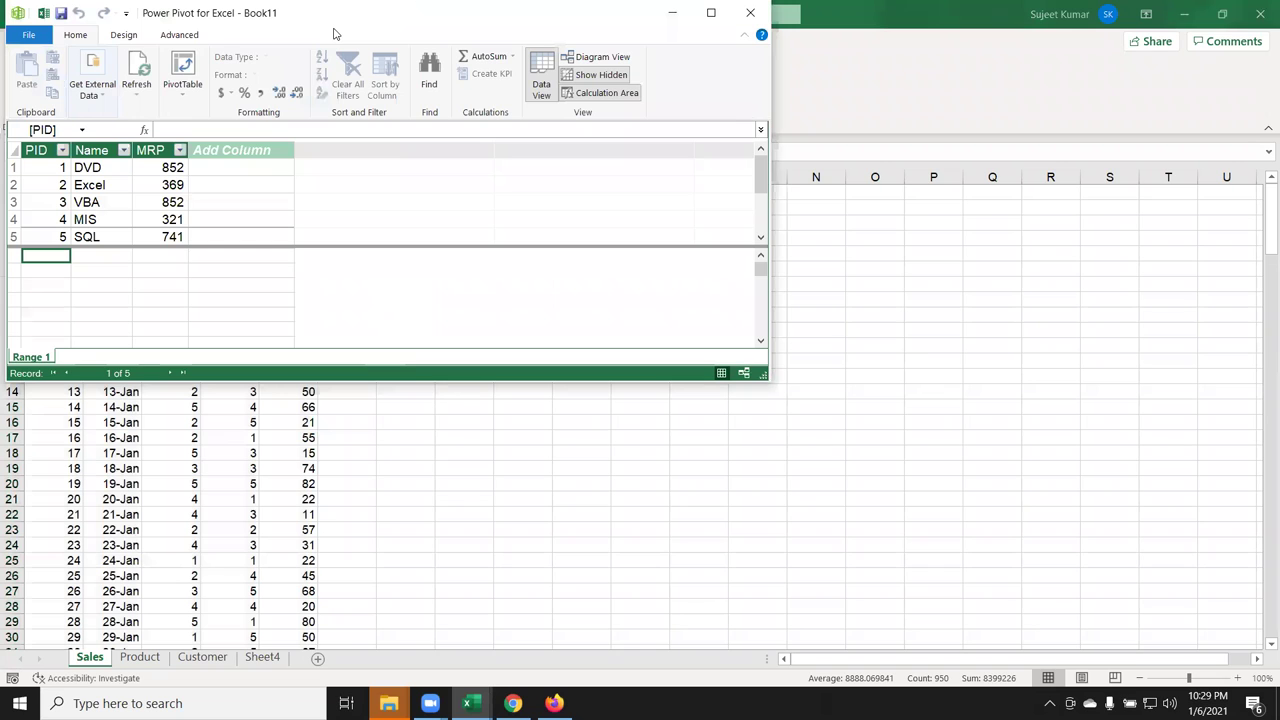
pyautogui.doubleClick(175, 20)
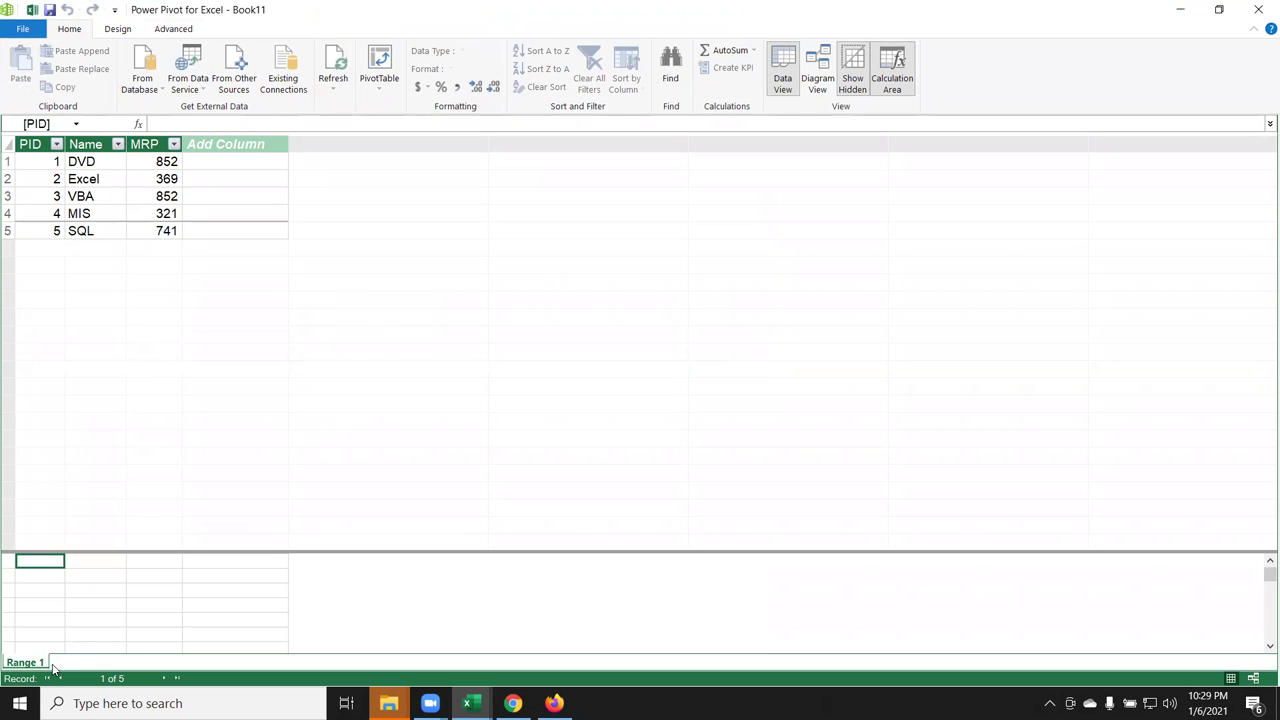
pyautogui.hotkey('alt', 'Tab')
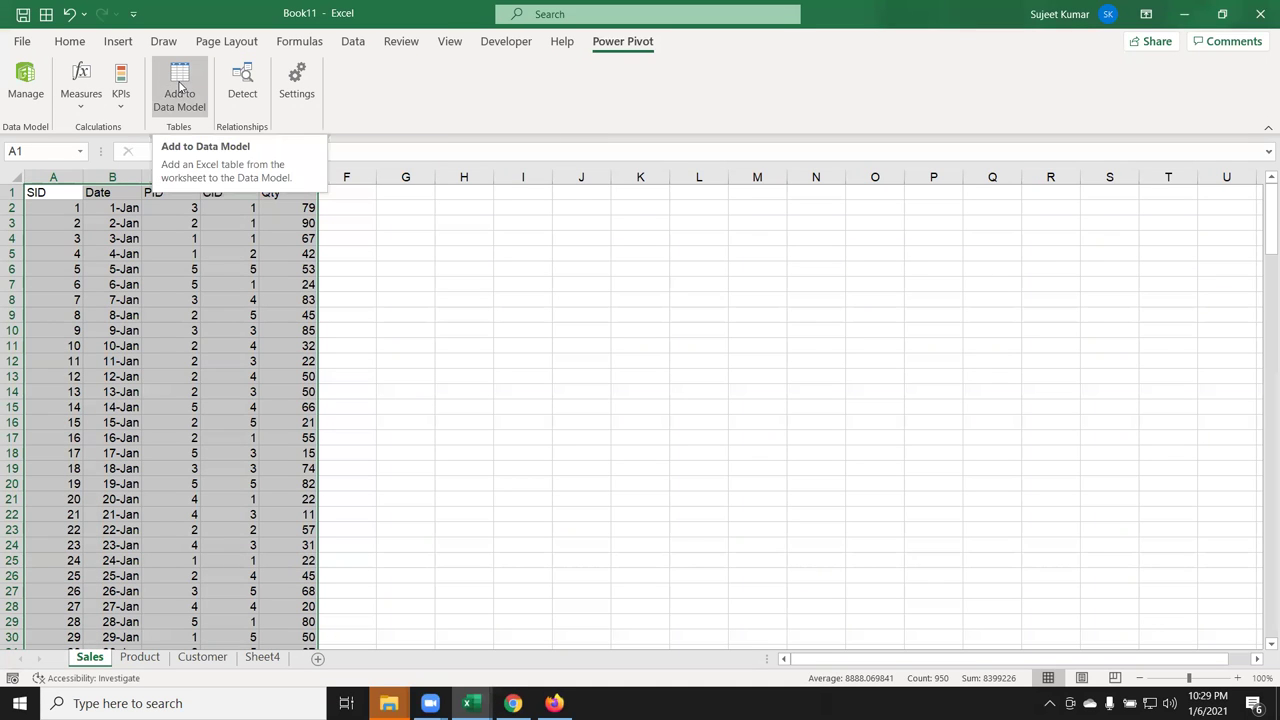
# Step: Add the Sales data to the Data Model as a table with headers
pyautogui.click(180, 88)
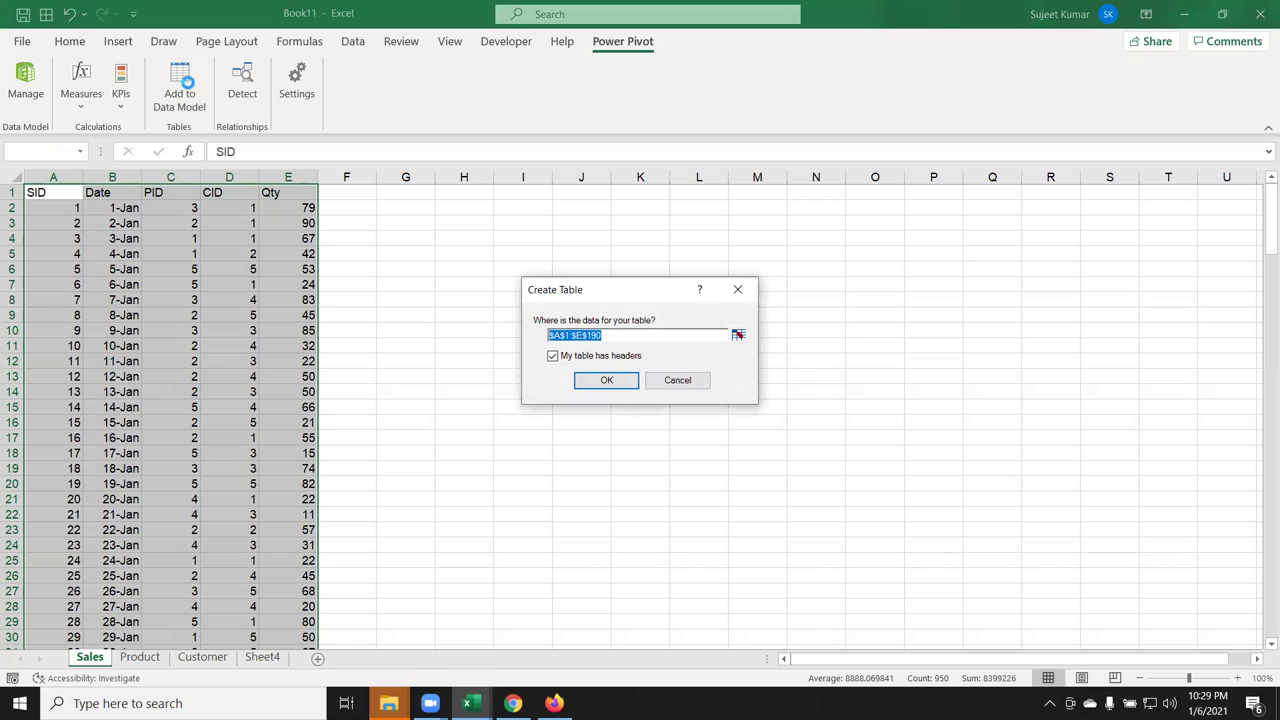
pyautogui.click(607, 380)
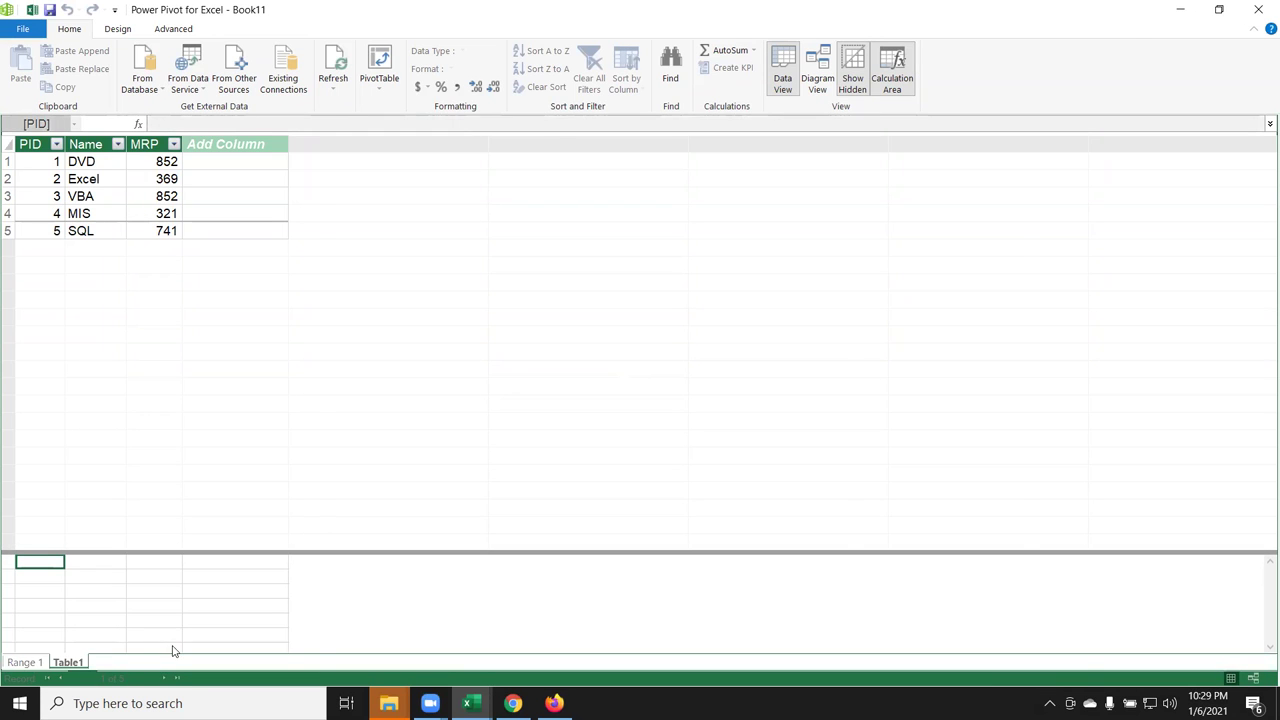
pyautogui.hotkey('alt', 'Tab')
# Step: Add the Customer sheet's A1:C6 CID, Name and City data to the Data Model as a table
pyautogui.click(190, 656)
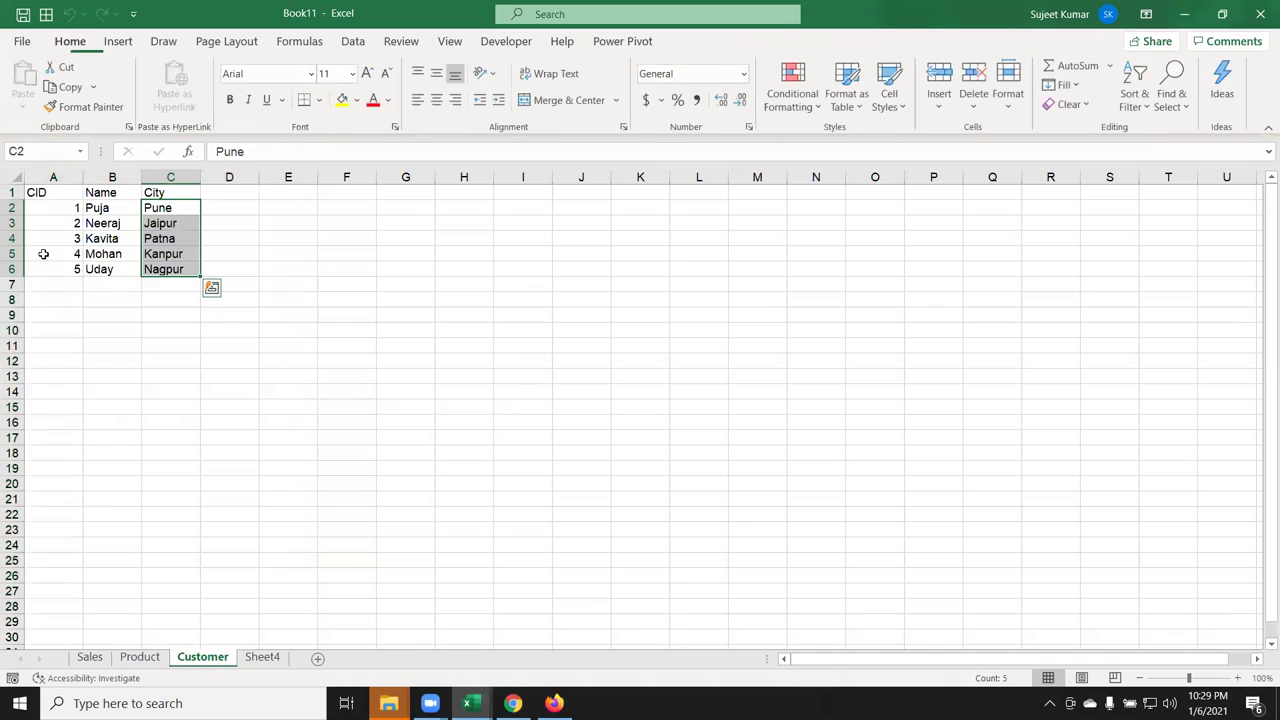
pyautogui.moveTo(36, 192); pyautogui.dragTo(170, 268)
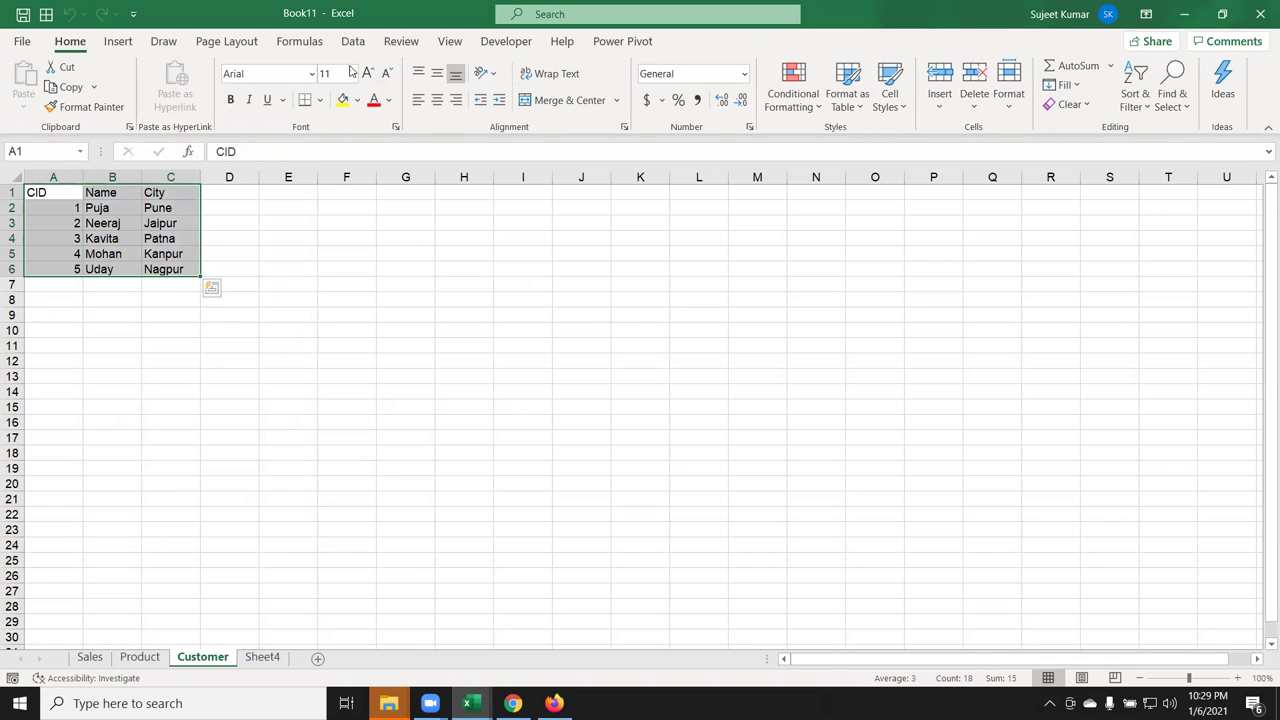
pyautogui.click(506, 42)
pyautogui.click(601, 44)
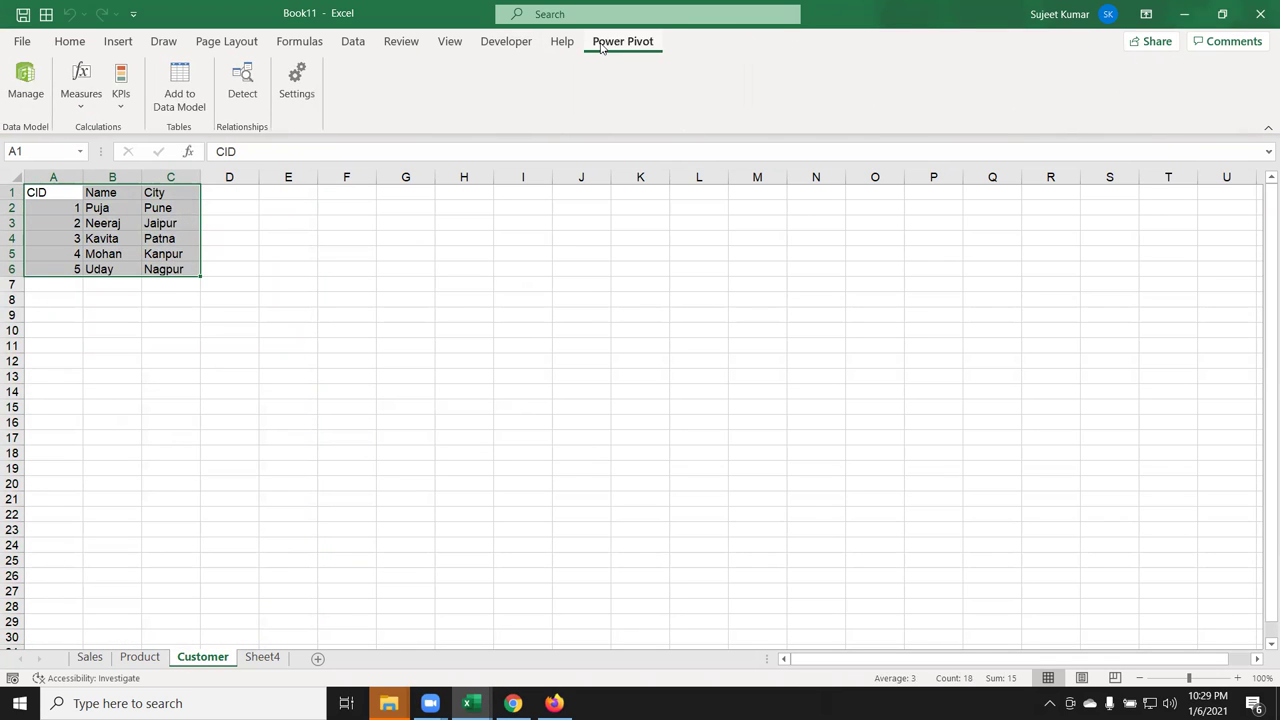
pyautogui.click(186, 102)
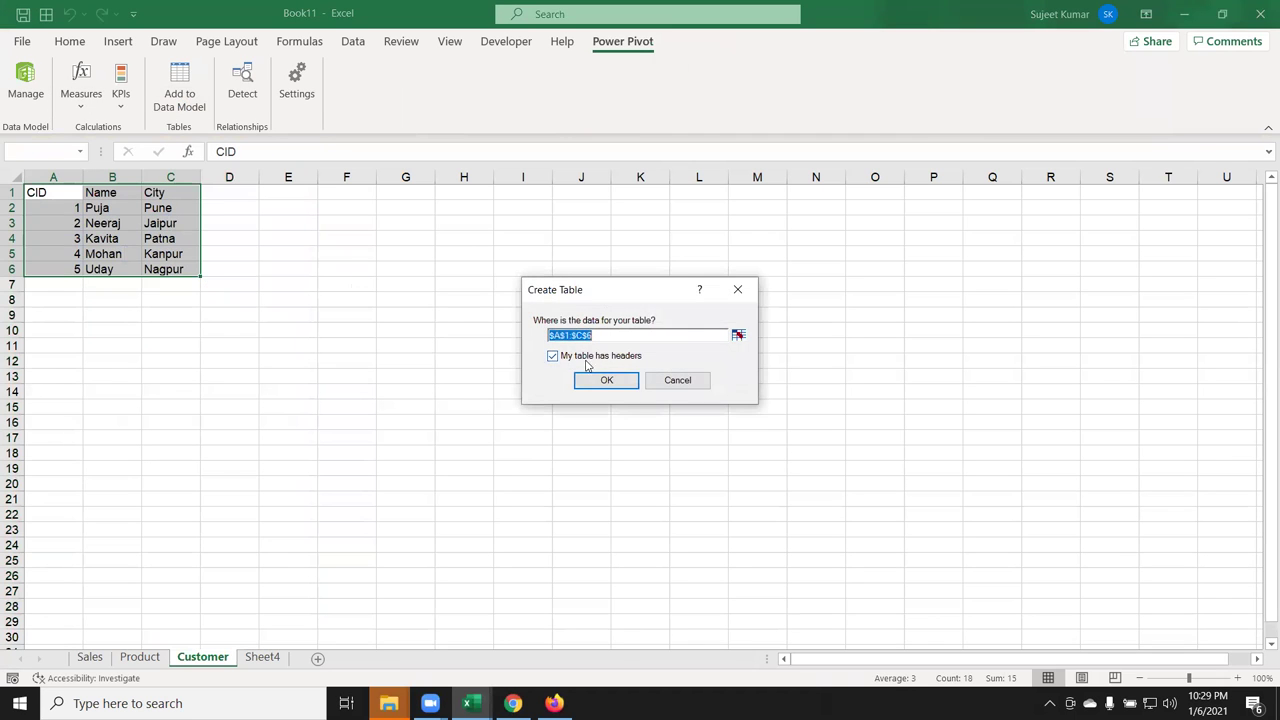
pyautogui.click(606, 380)
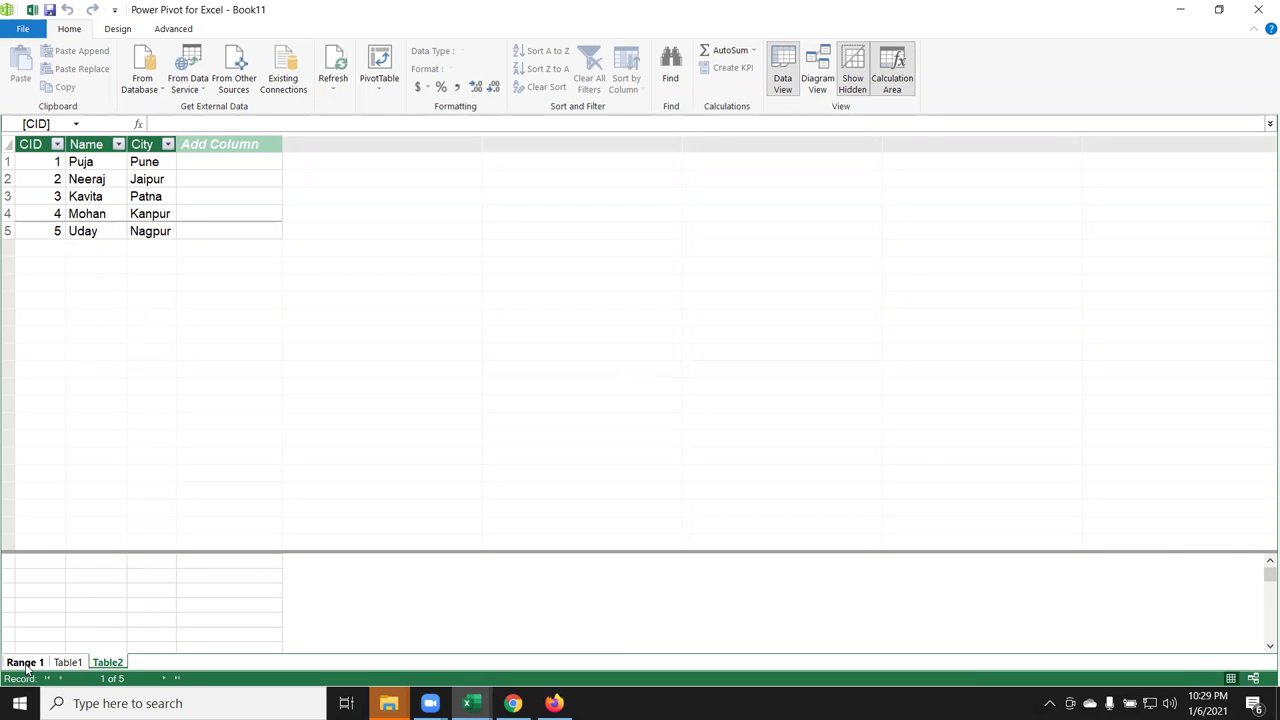
pyautogui.click(25, 663)
# Step: Rename table Range 1 to Pro, Table1 to Sales and Table2 to Cust
pyautogui.doubleClick(25, 663)
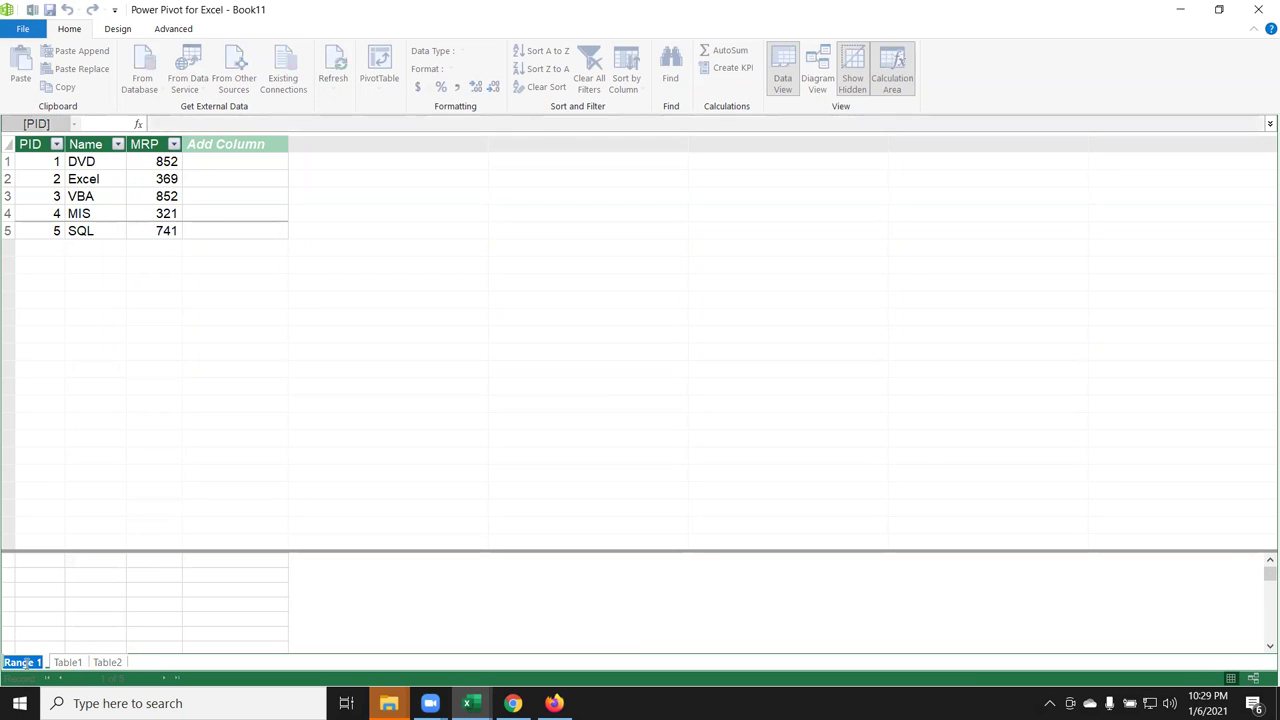
pyautogui.write('Pro')
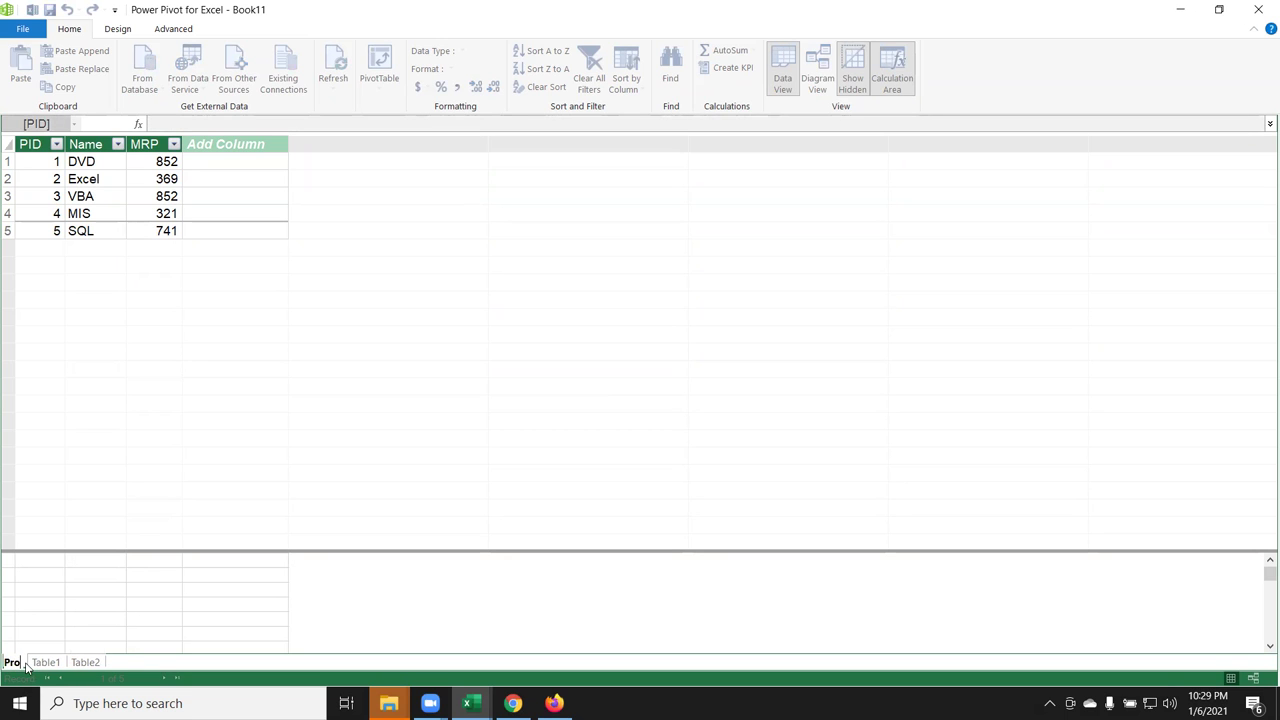
pyautogui.click(63, 583)
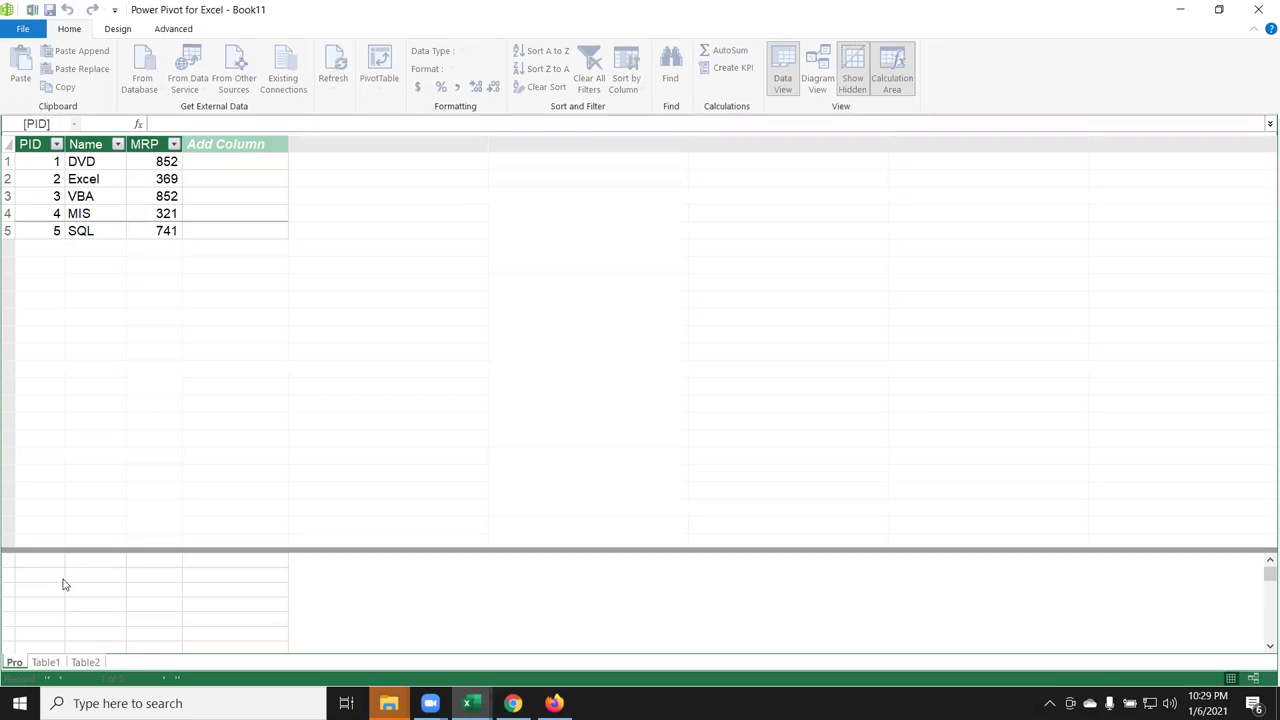
pyautogui.click(45, 662)
pyautogui.doubleClick(45, 662)
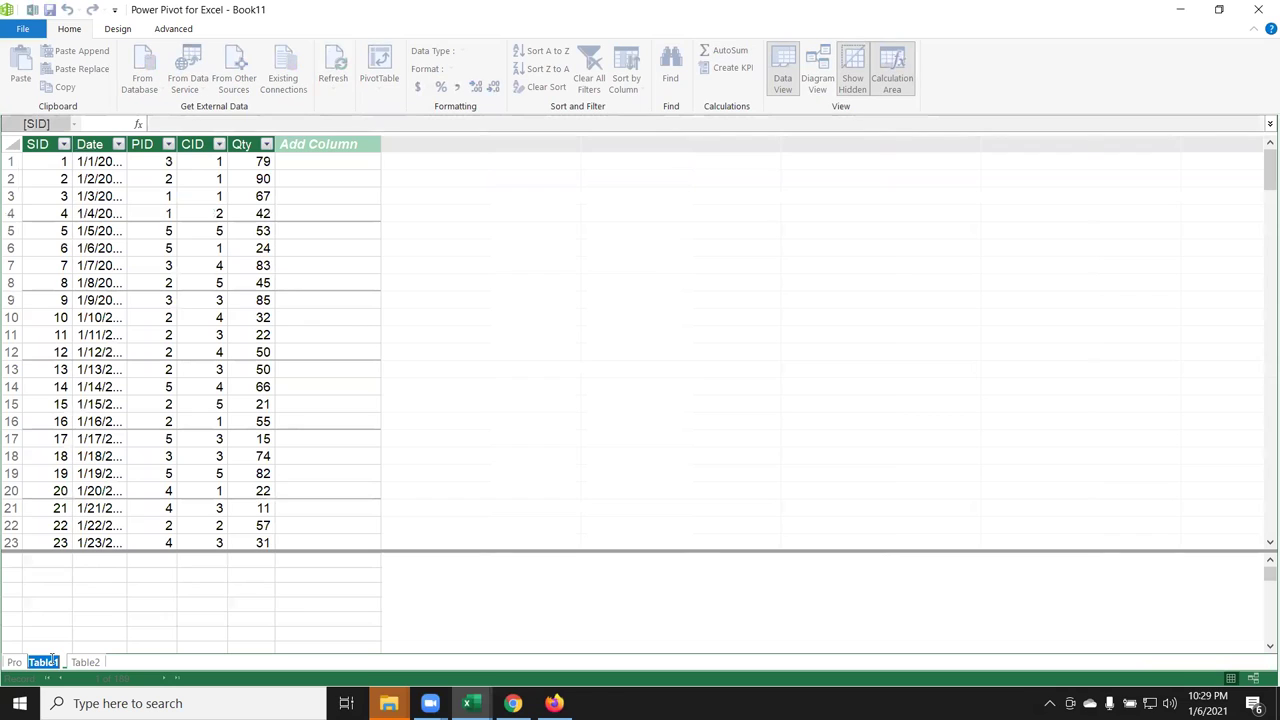
pyautogui.write('Sales')
pyautogui.click(82, 628)
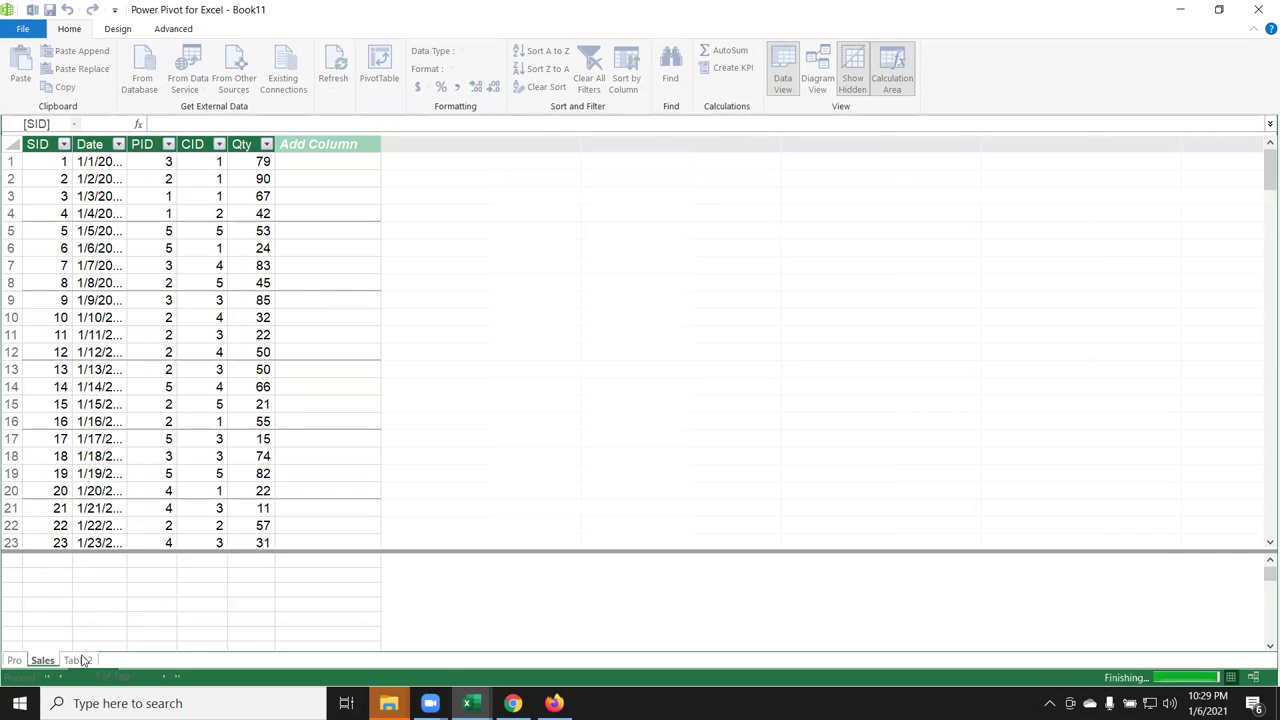
pyautogui.doubleClick(78, 663)
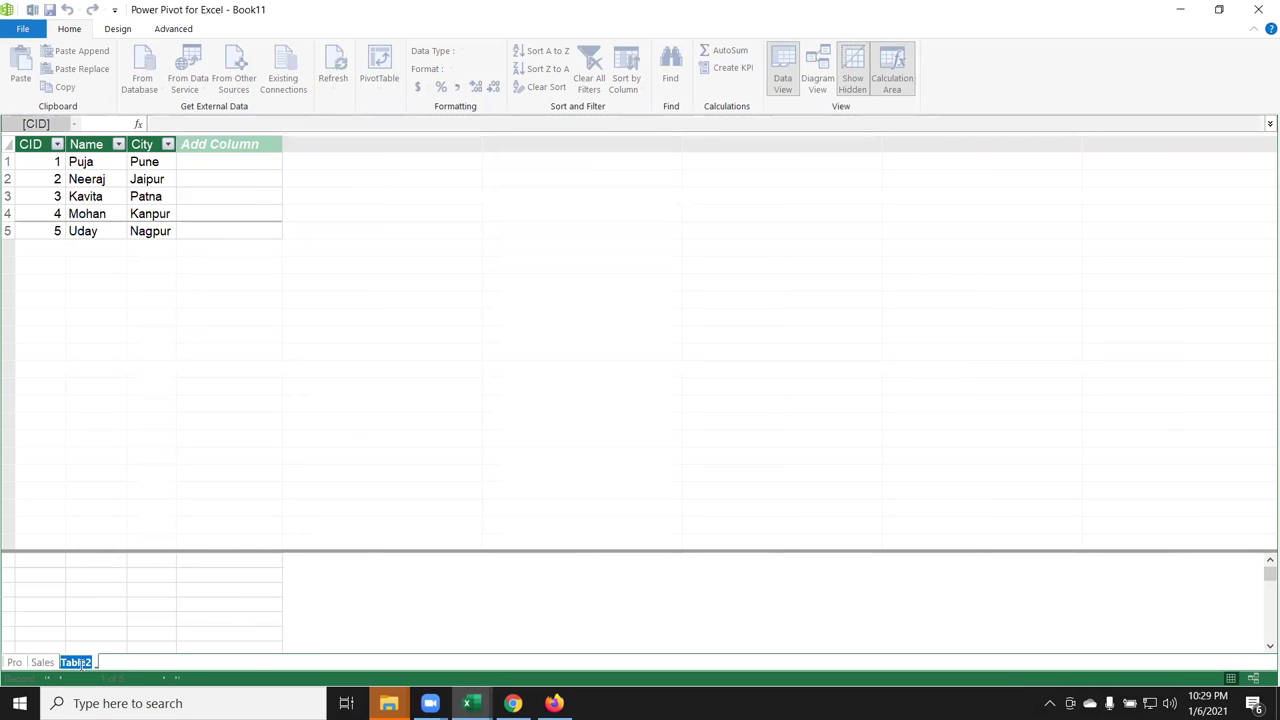
pyautogui.write('Cust')
pyautogui.press('Return')
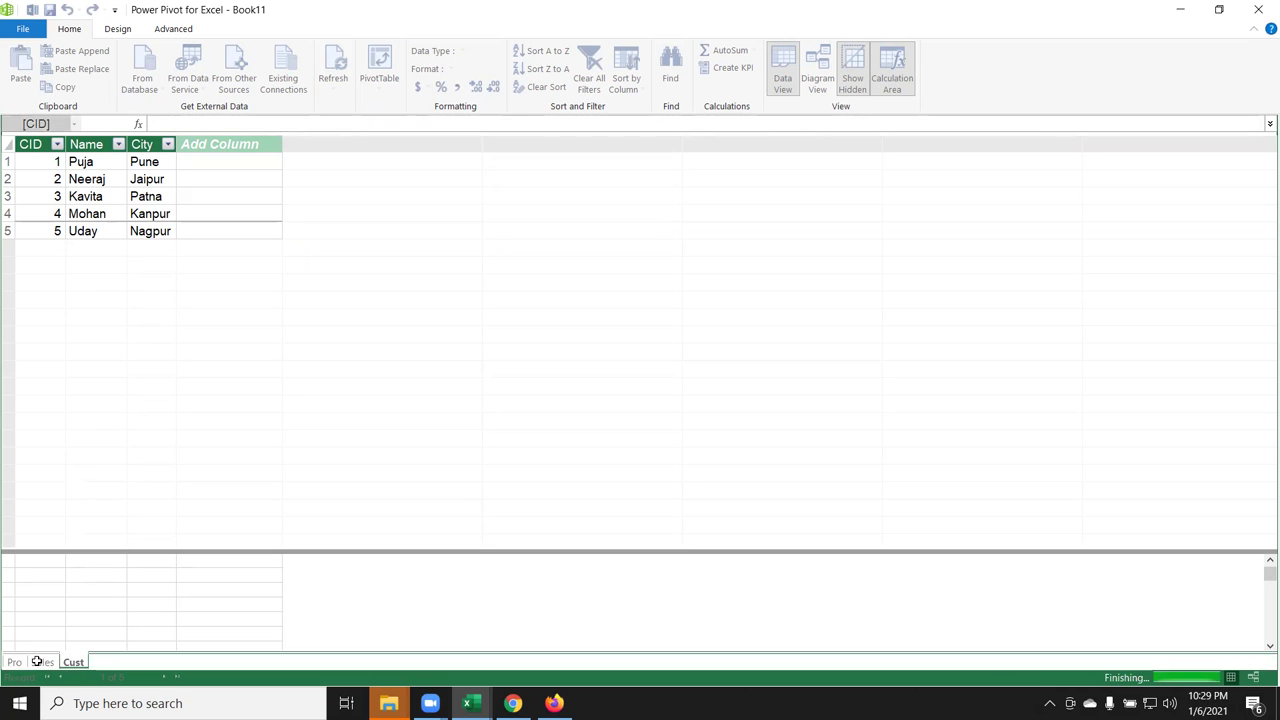
pyautogui.click(42, 663)
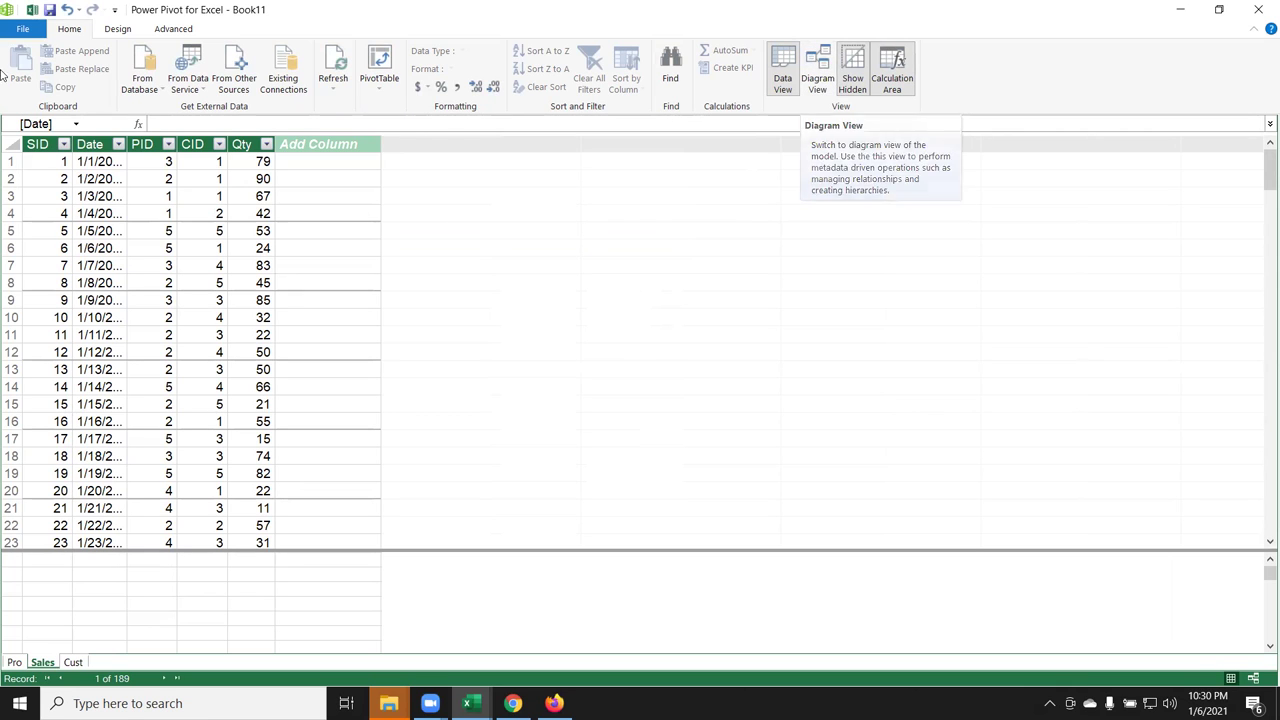
# Step: In Diagram View, drag Pro[PID] onto Sales[PID] and Sales[CID] onto Cust[CID]
pyautogui.click(826, 74)
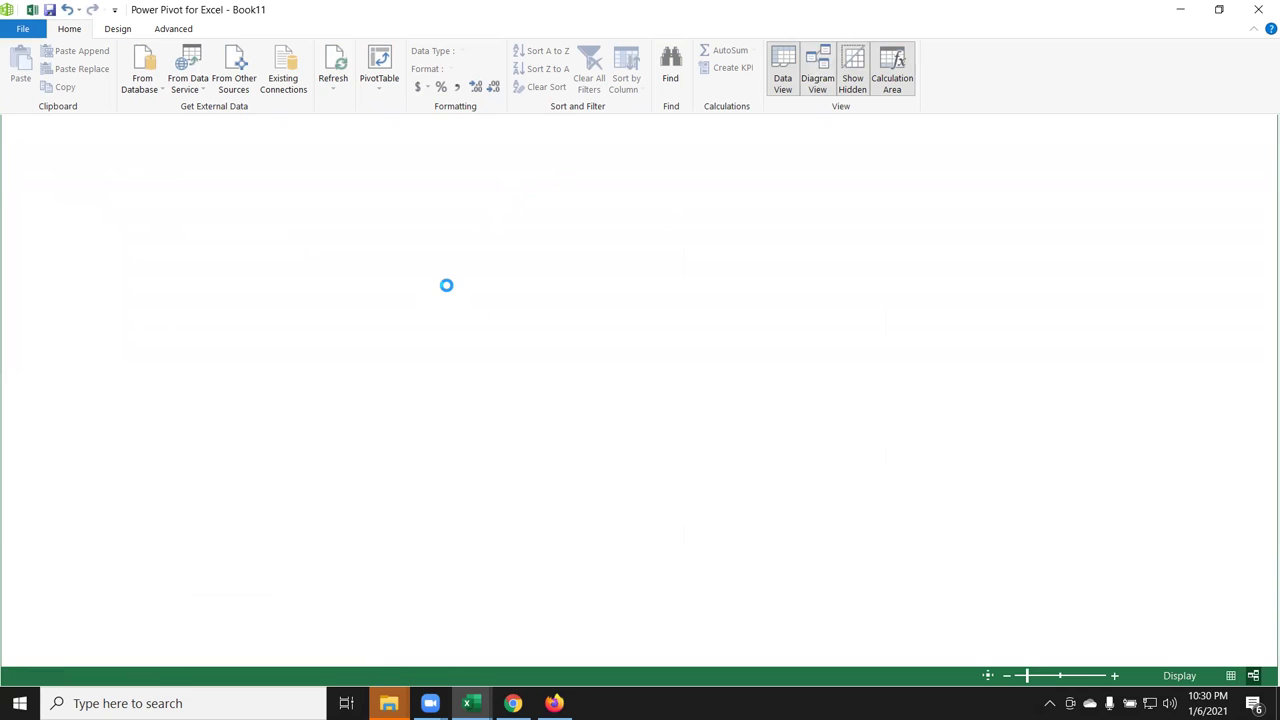
pyautogui.moveTo(384, 153)
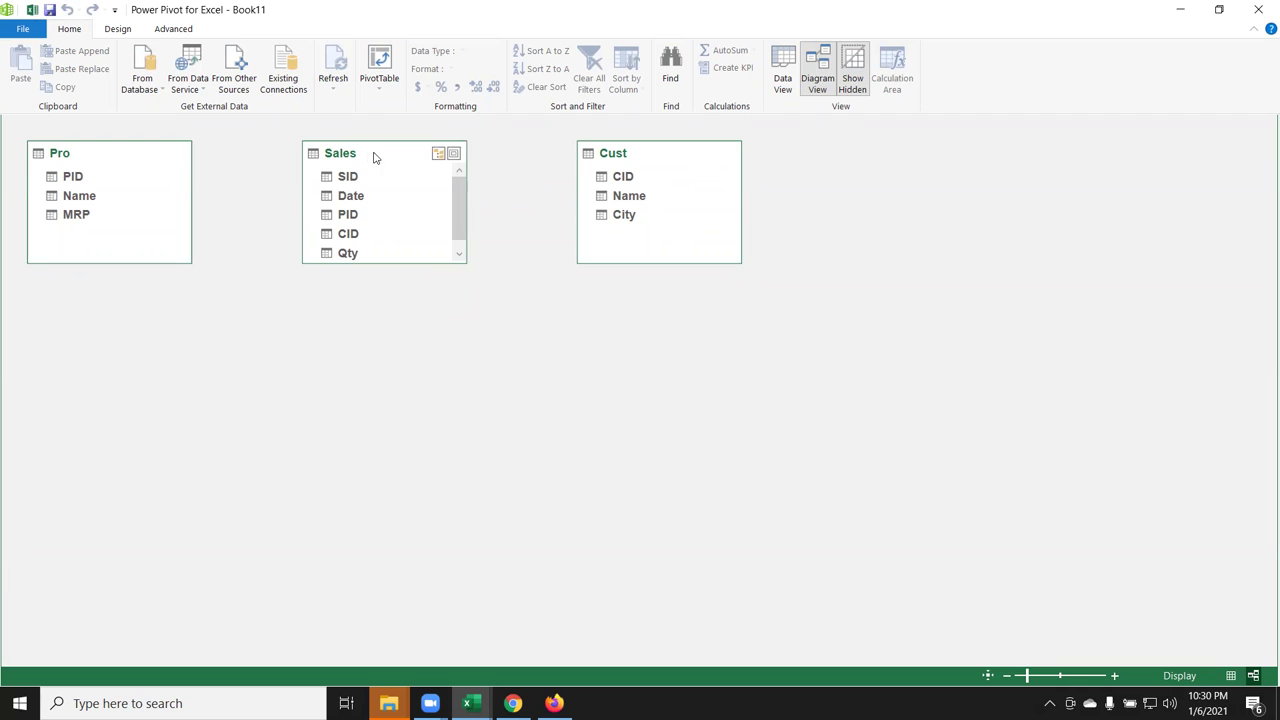
pyautogui.moveTo(70, 181); pyautogui.dragTo(358, 217)
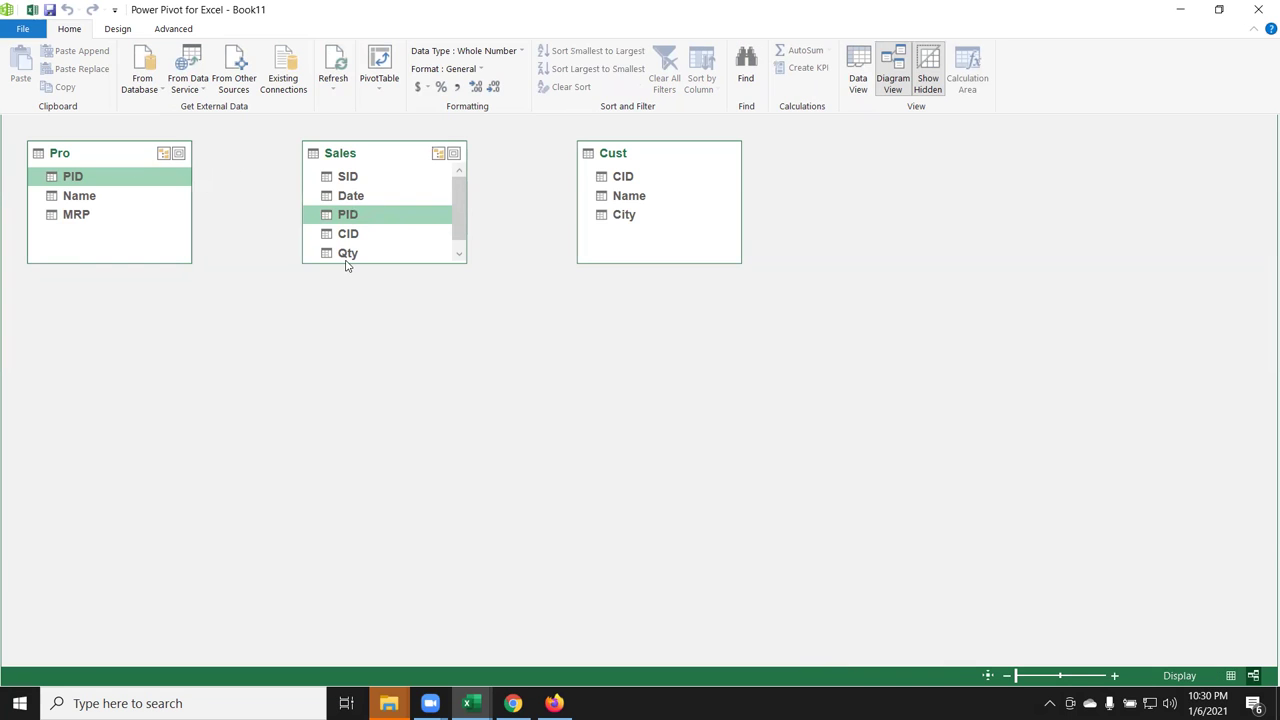
pyautogui.click(348, 237)
pyautogui.moveTo(348, 238); pyautogui.dragTo(629, 174)
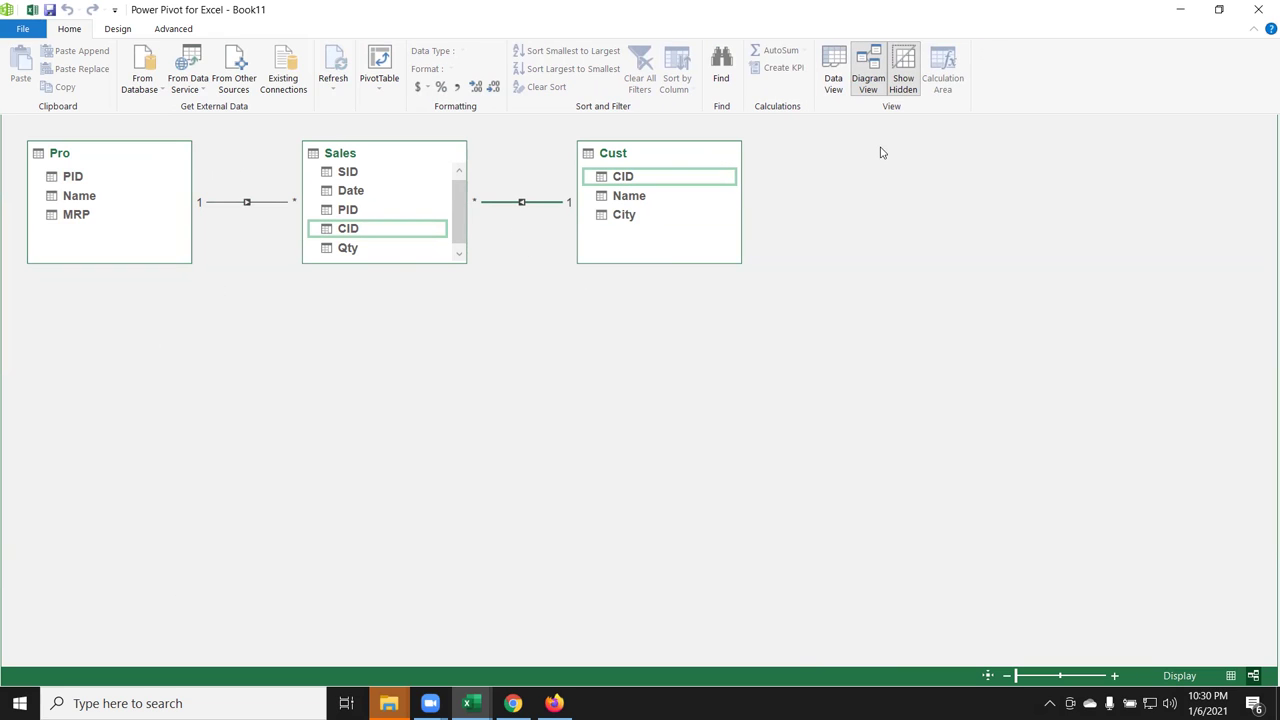
pyautogui.click(838, 86)
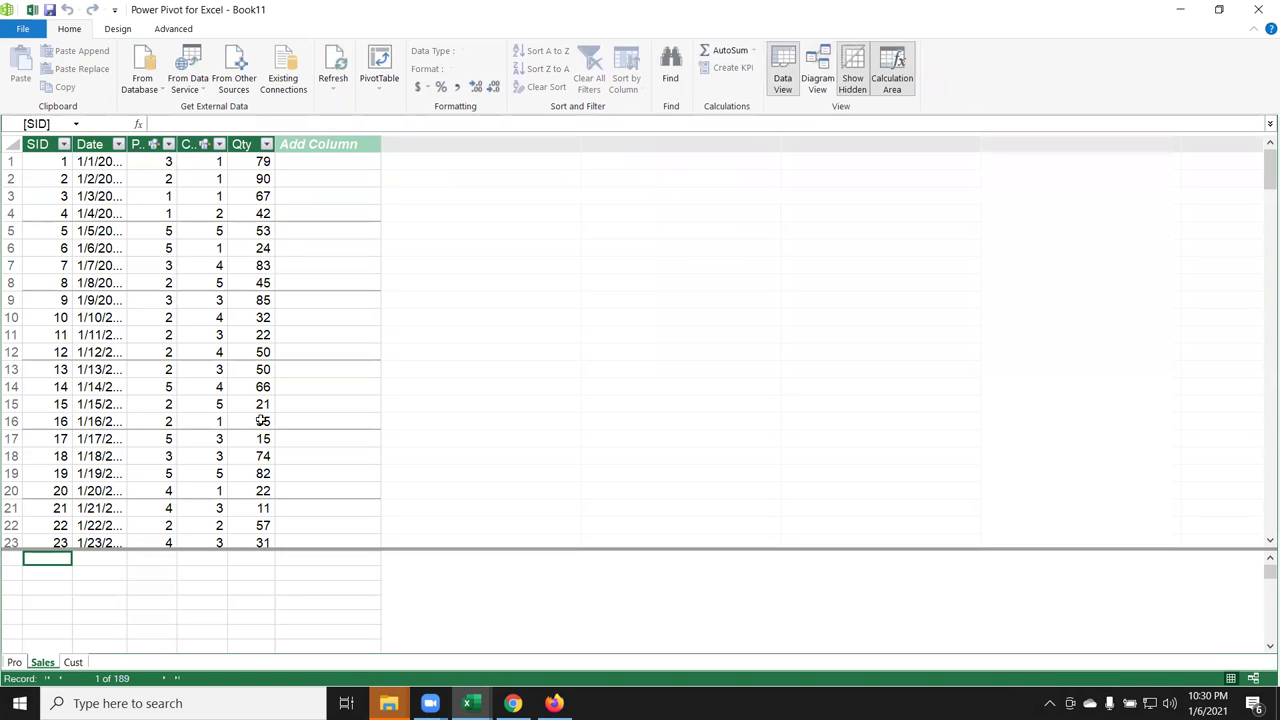
# Step: Name the new empty column in the Sales table MRP
pyautogui.click(311, 145)
pyautogui.doubleClick(311, 145)
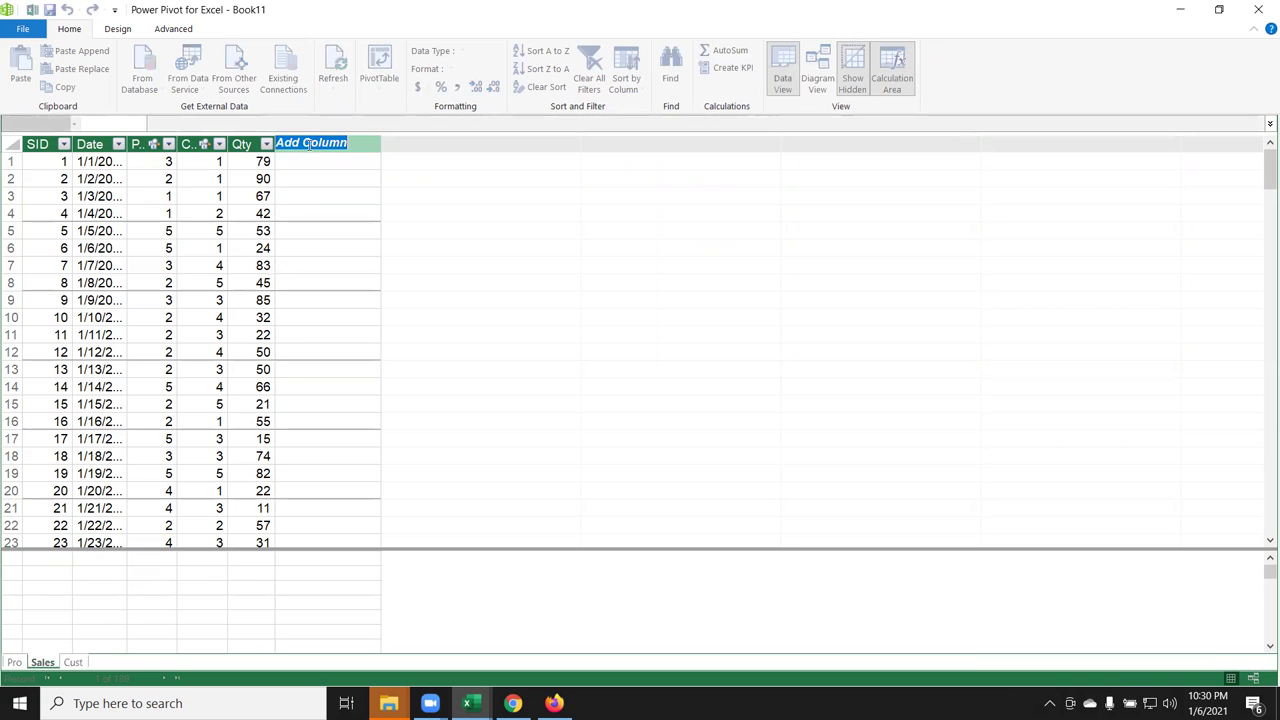
pyautogui.write('MRP')
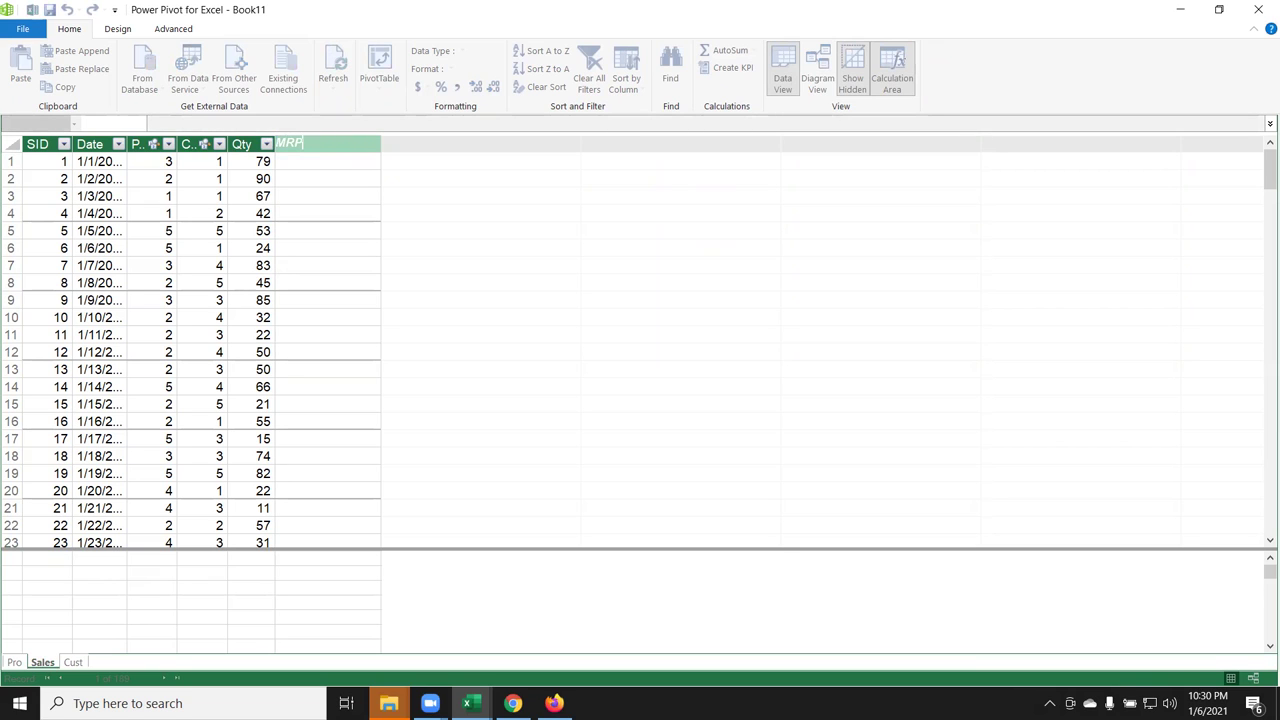
pyautogui.press('Return')
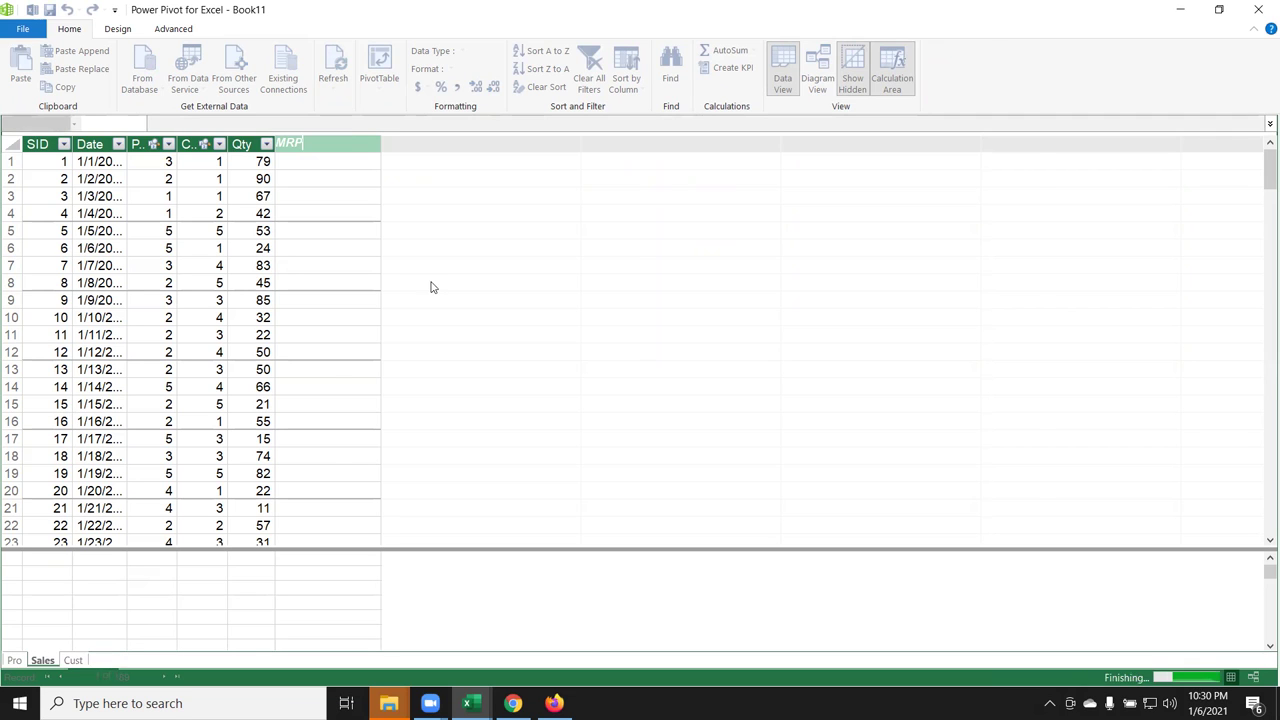
# Step: Fill the MRP column with =RELATED(Pro[MRP]) to pull each product's price
pyautogui.click(295, 172)
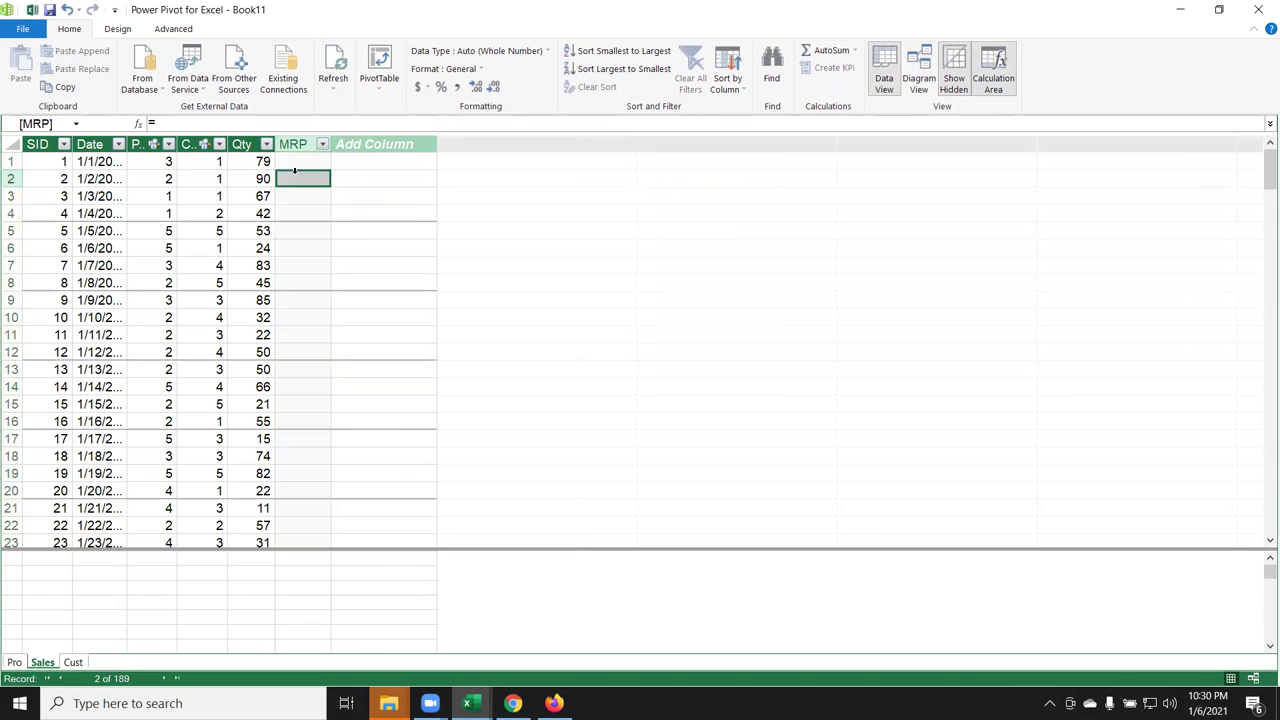
pyautogui.click(298, 164)
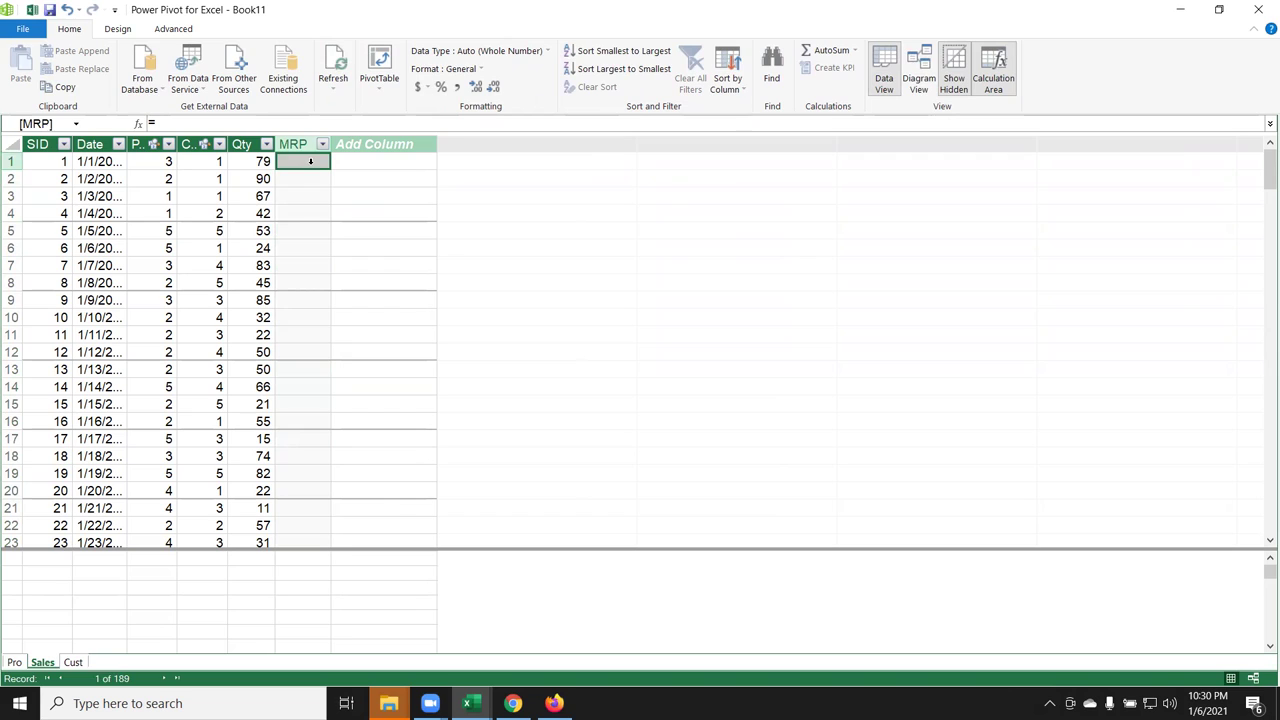
pyautogui.write('=re')
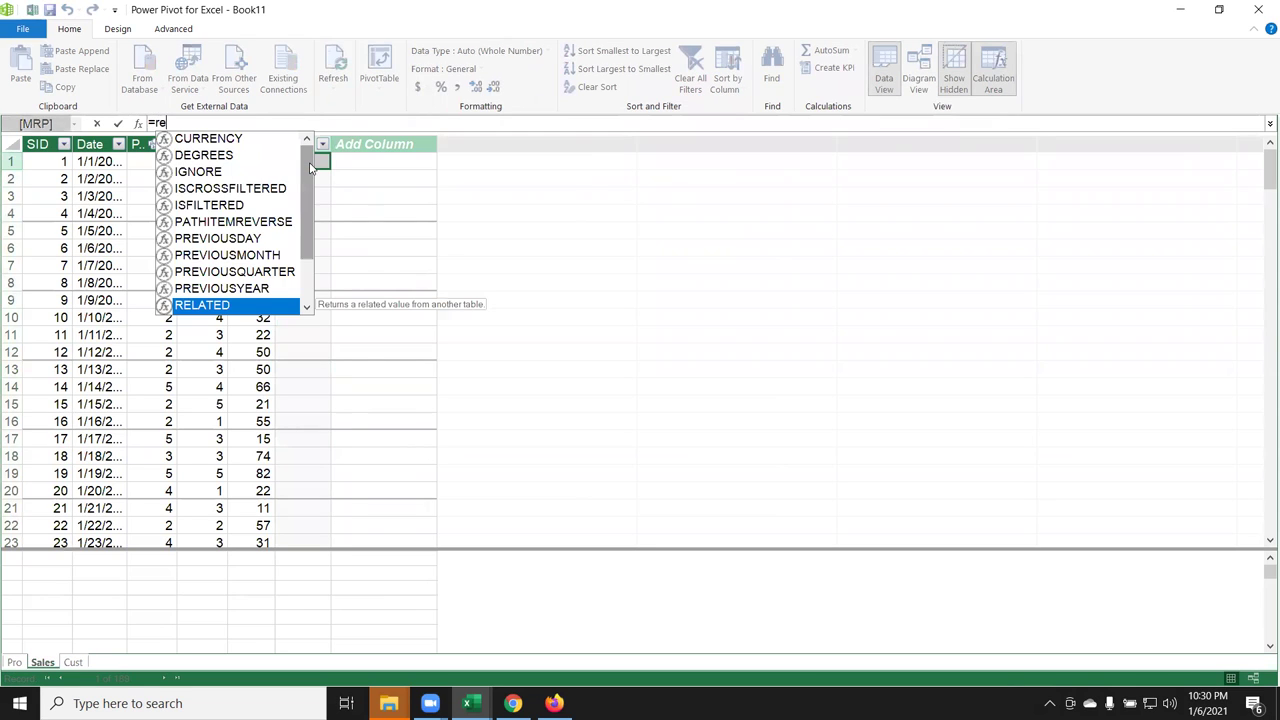
pyautogui.press('Tab')
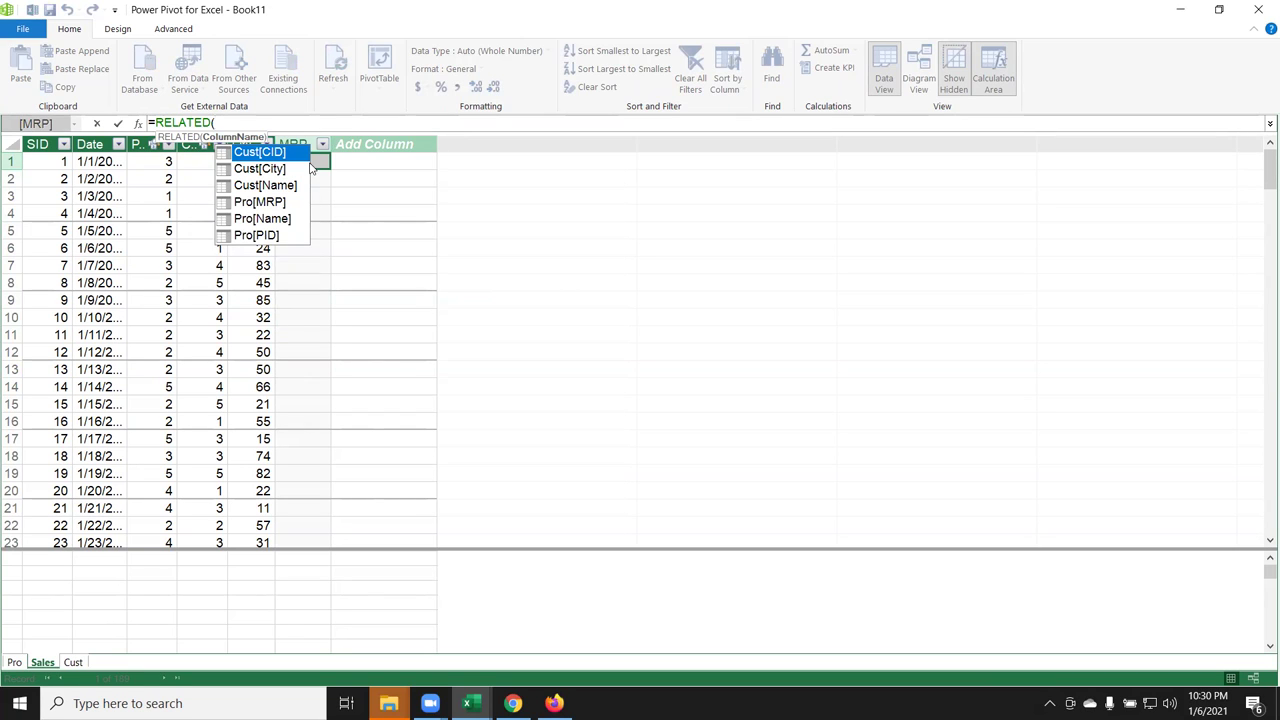
pyautogui.press('Down')
pyautogui.press('Down')
pyautogui.press('Down')
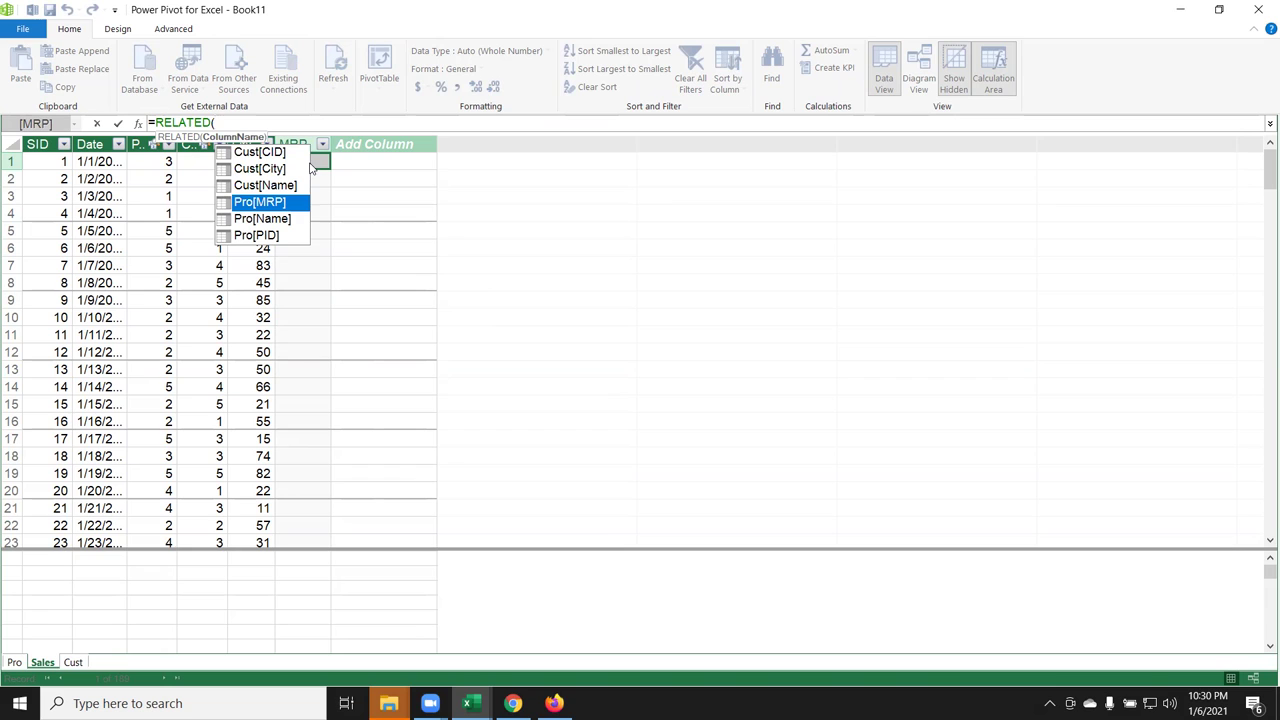
pyautogui.press('Tab')
pyautogui.write(')')
pyautogui.press('Return')
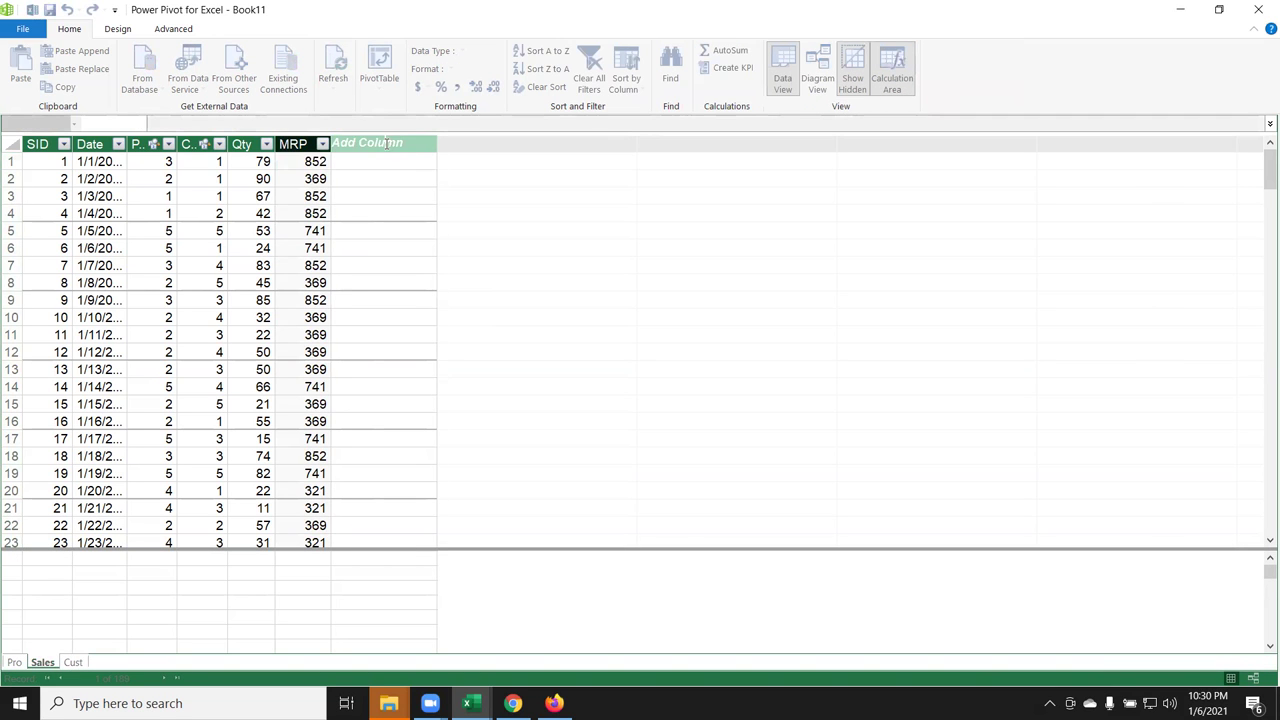
# Step: Rename the new column's placeholder header to Amt
pyautogui.moveTo(408, 145); pyautogui.dragTo(313, 137)
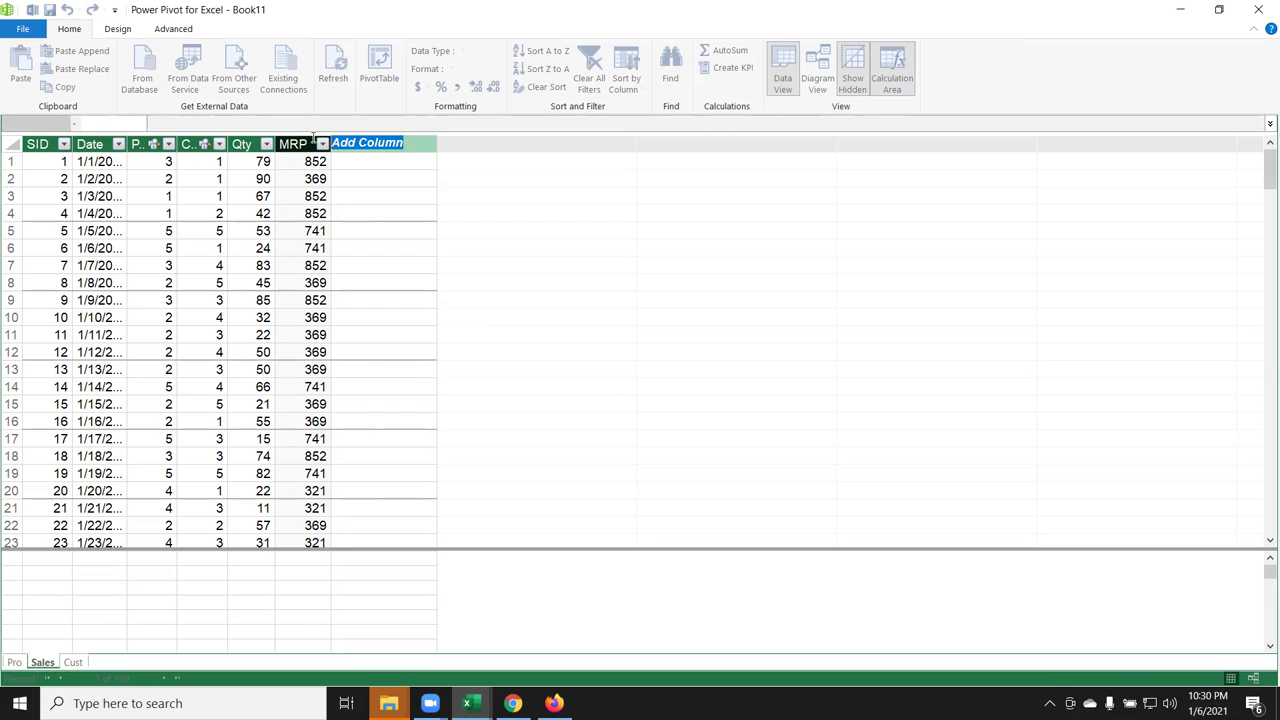
pyautogui.press('BackSpace')
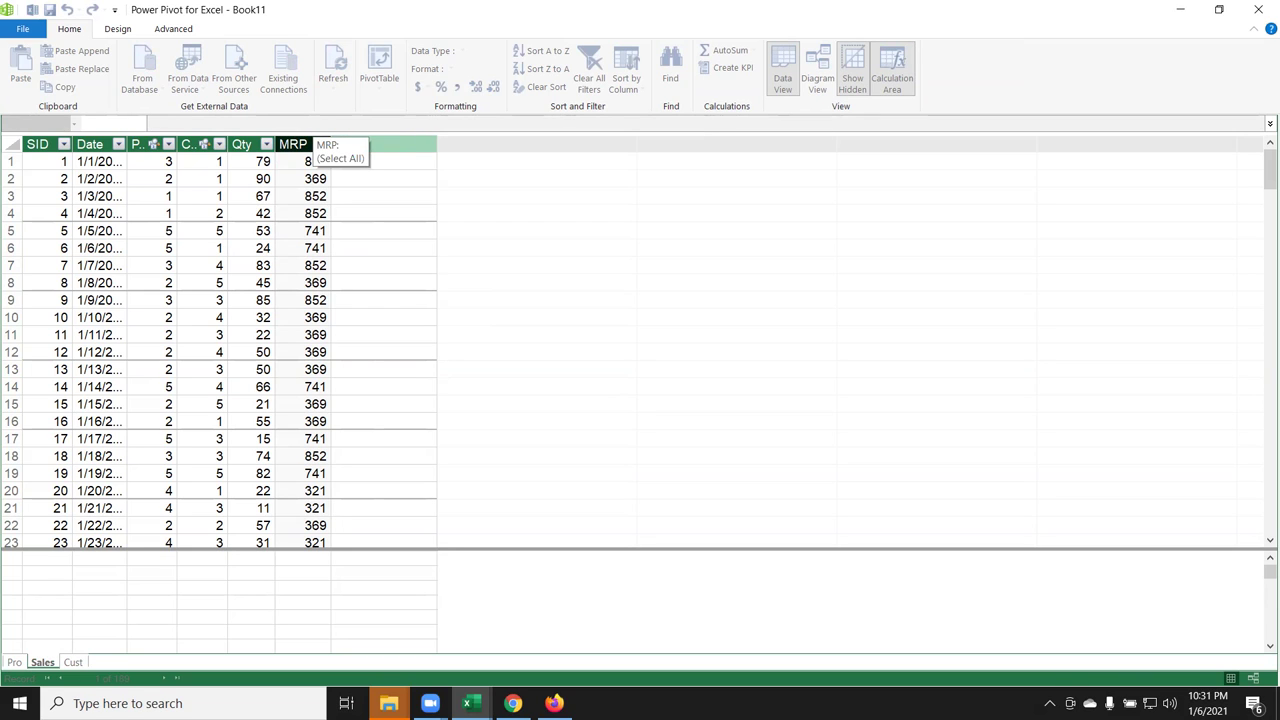
pyautogui.write('Amt')
pyautogui.press('Return')
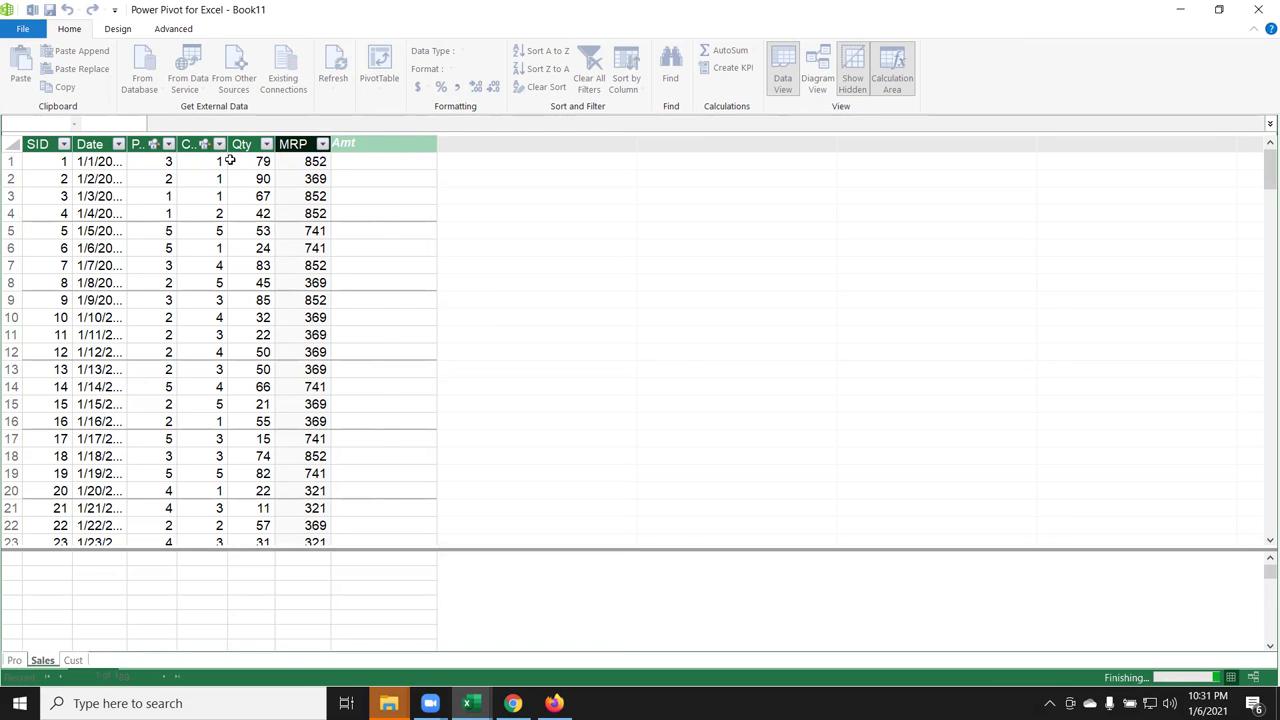
# Step: Fill the Amt column with the formula =[Qty]*[MRP]
pyautogui.click(364, 165)
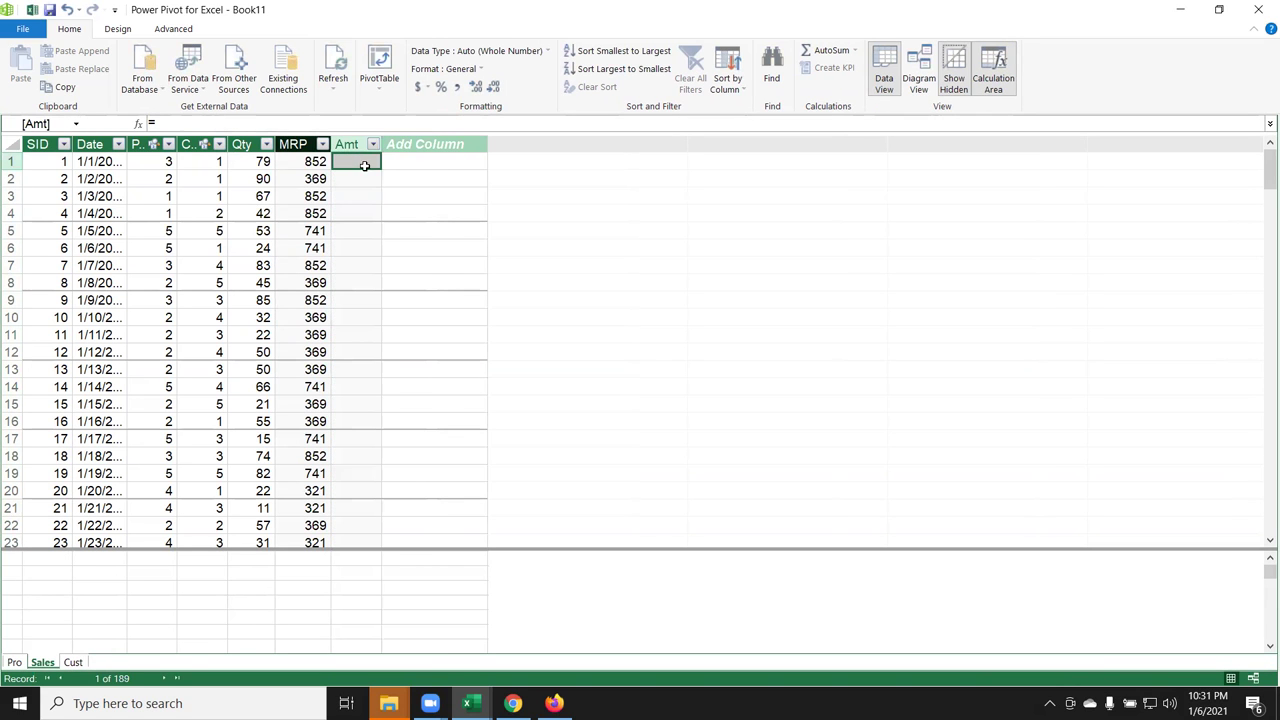
pyautogui.write('qty')
pyautogui.press('Tab')
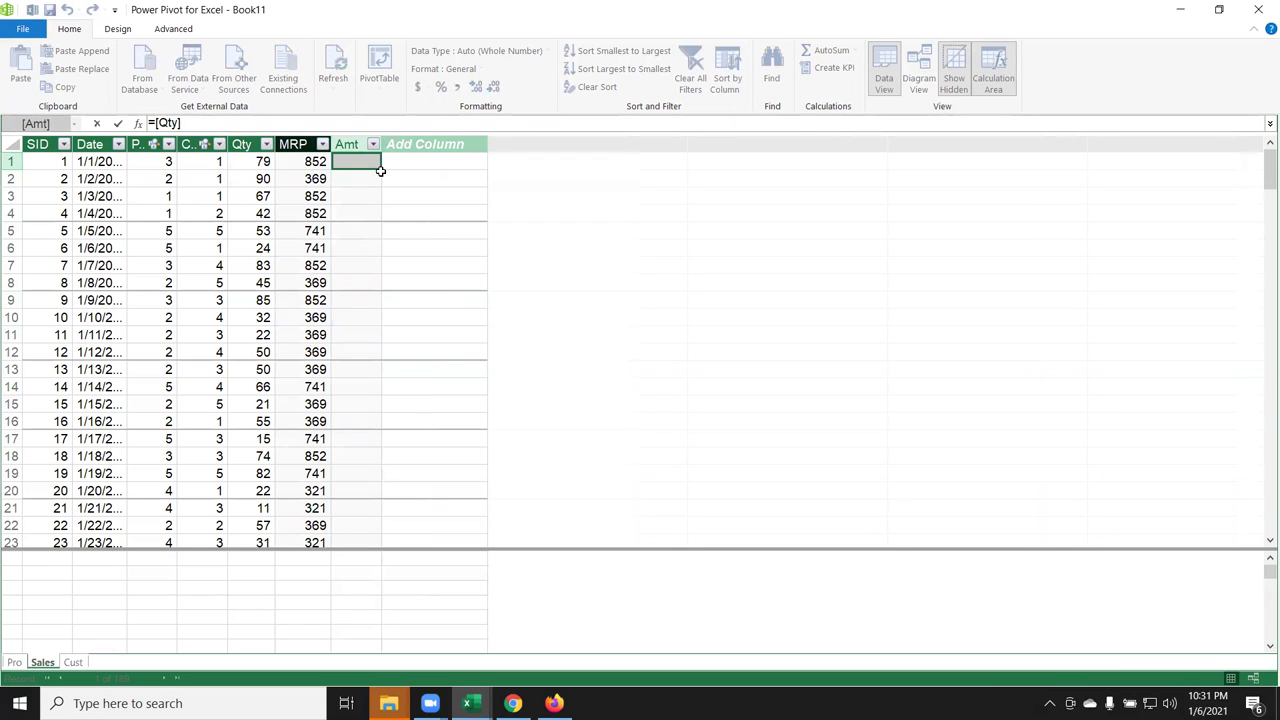
pyautogui.write('*')
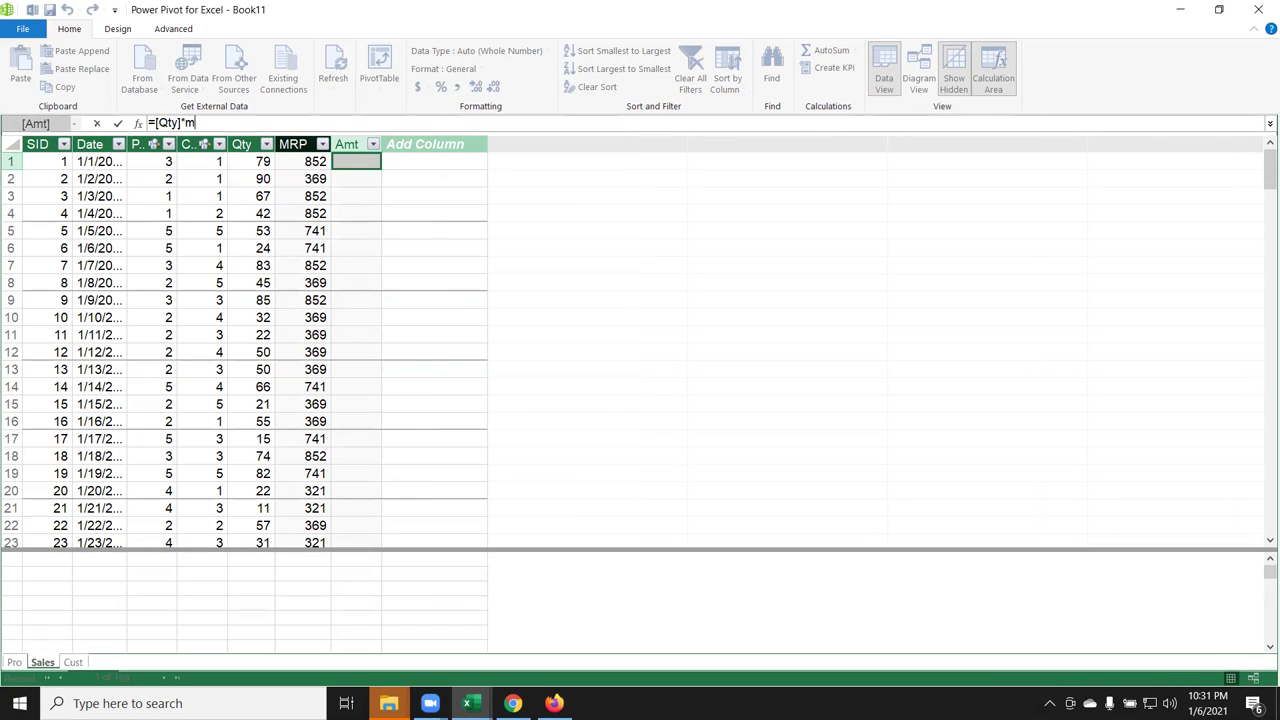
pyautogui.write('mrp')
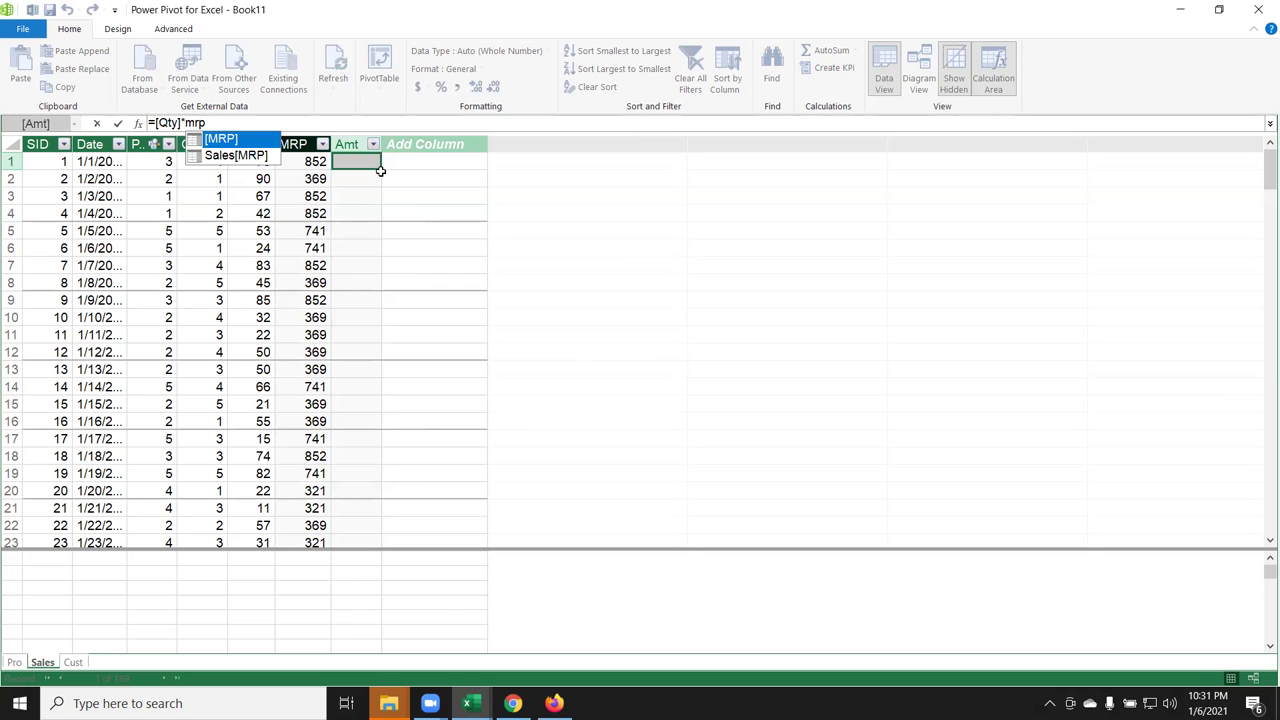
pyautogui.press('Tab')
pyautogui.press('Return')
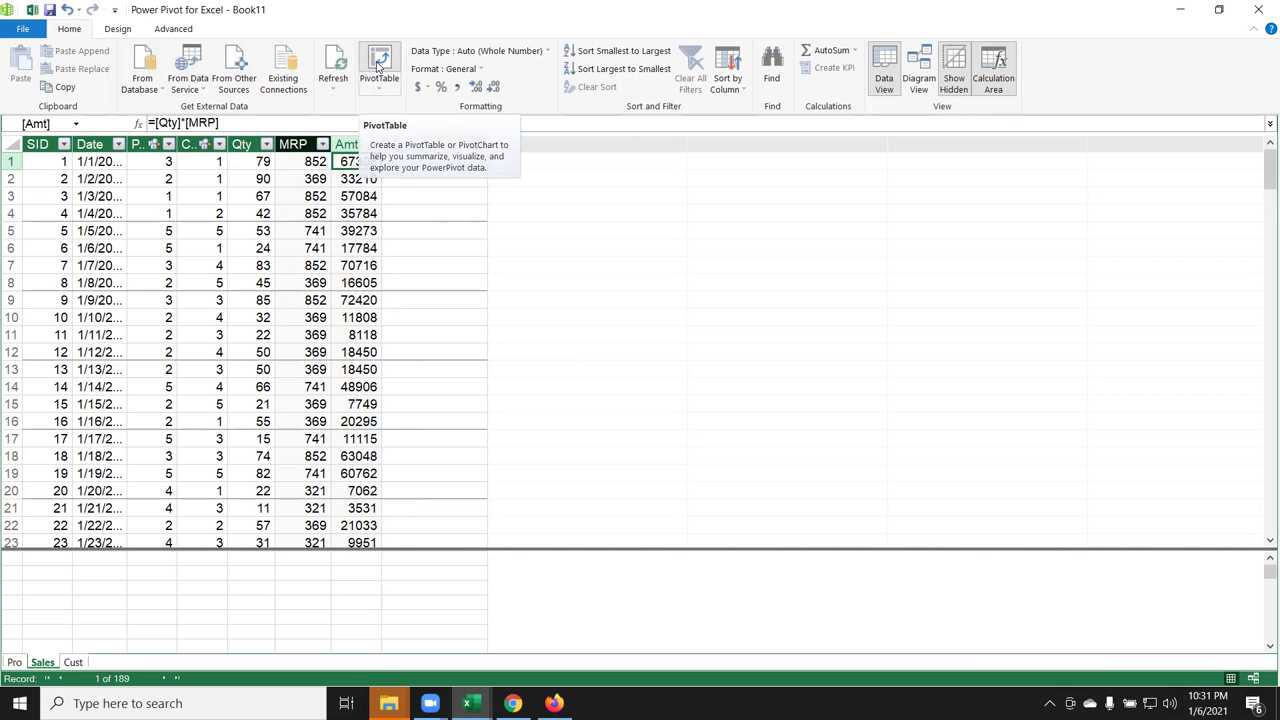
# Step: Insert a Data Model PivotTable on a new worksheet summing Sales Amt in Values
pyautogui.click(379, 68)
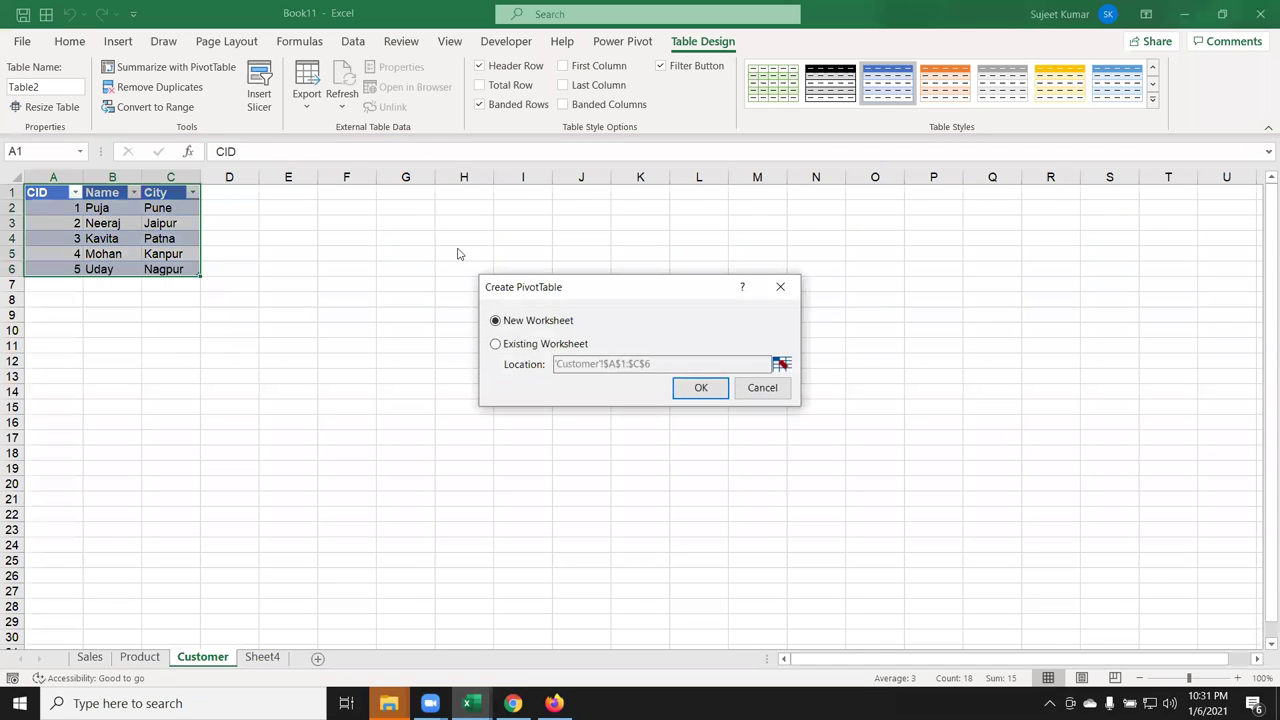
pyautogui.click(701, 388)
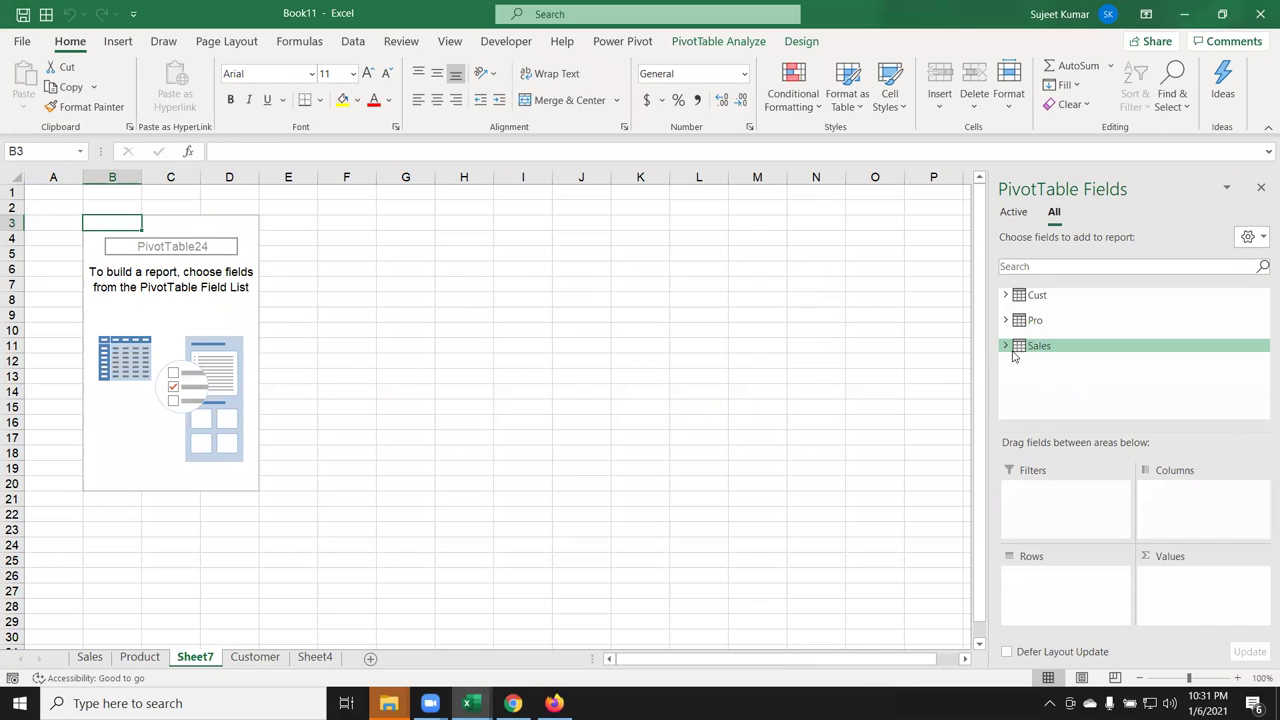
pyautogui.click(1004, 346)
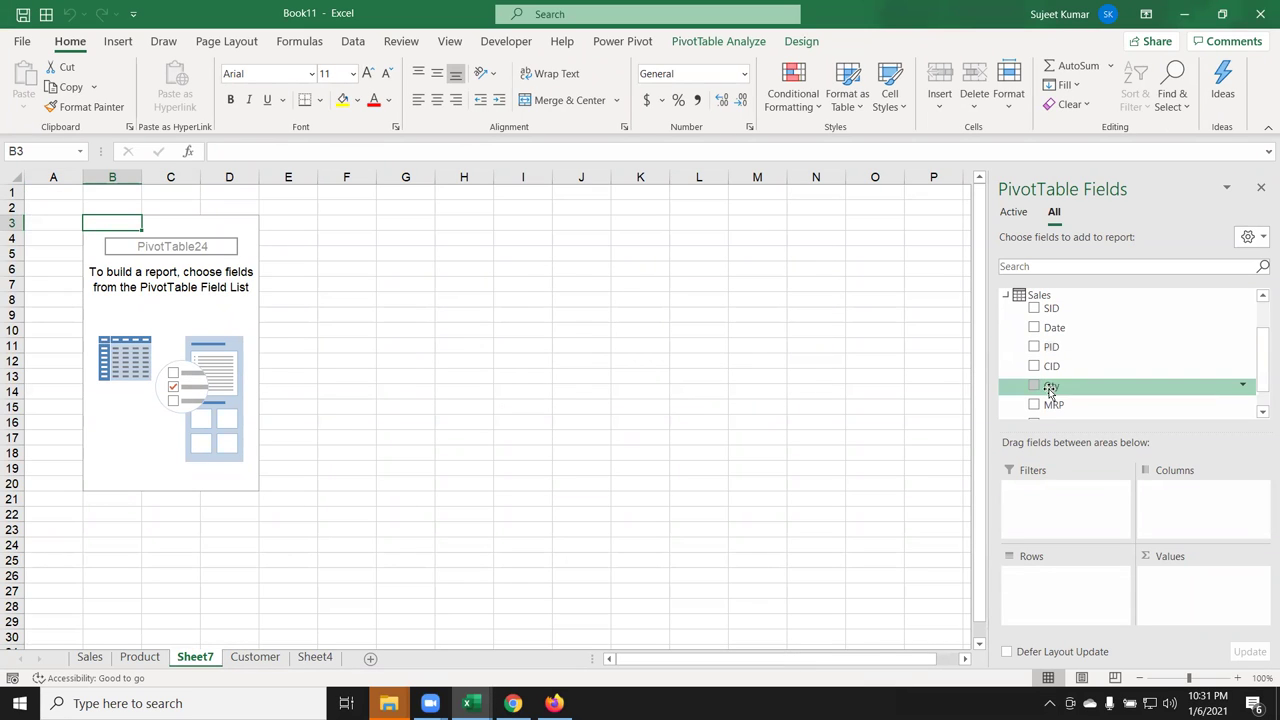
pyautogui.scroll(-1, 1050, 393)
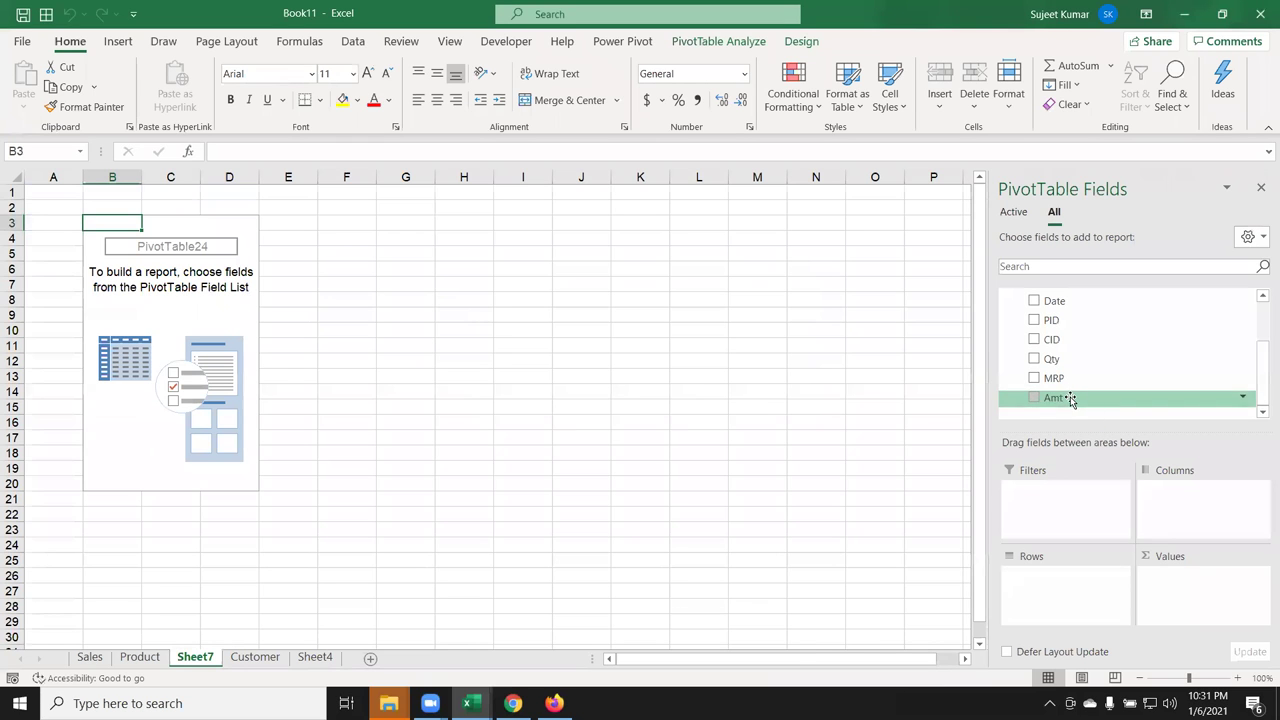
pyautogui.moveTo(1069, 399); pyautogui.dragTo(1170, 580)
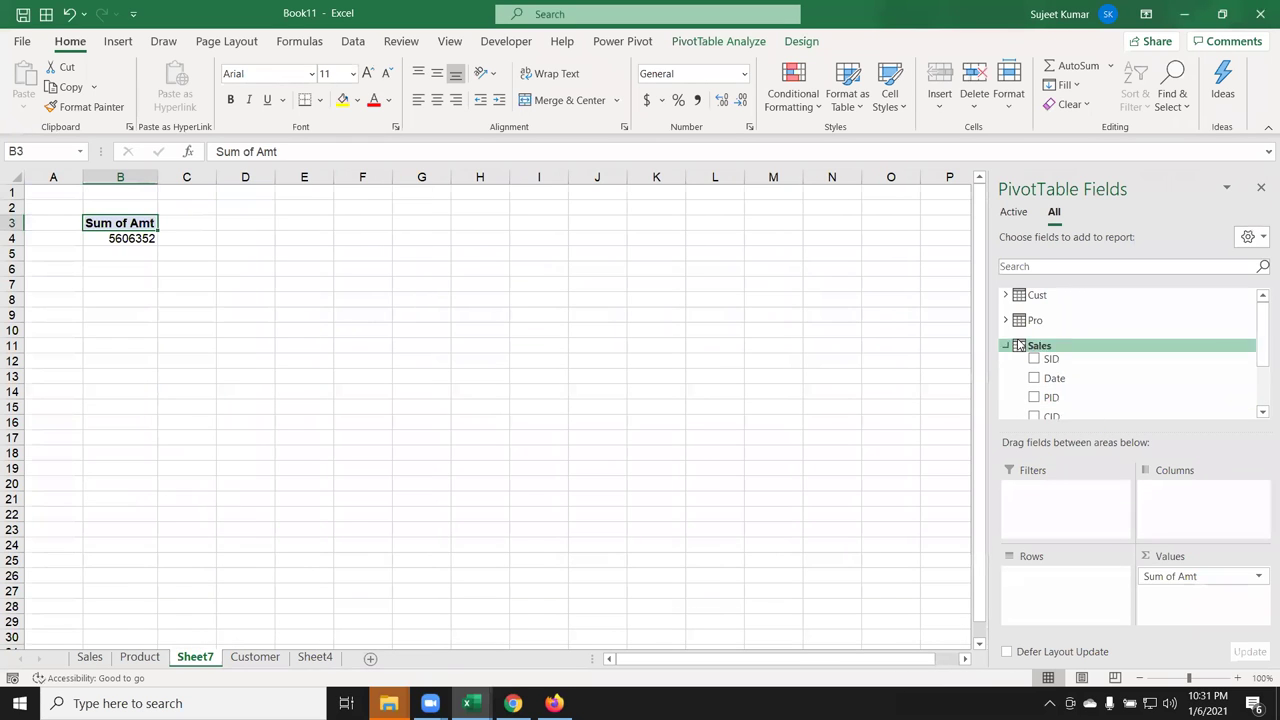
# Step: Put product Name in Columns and customer Name in Rows
pyautogui.click(1006, 320)
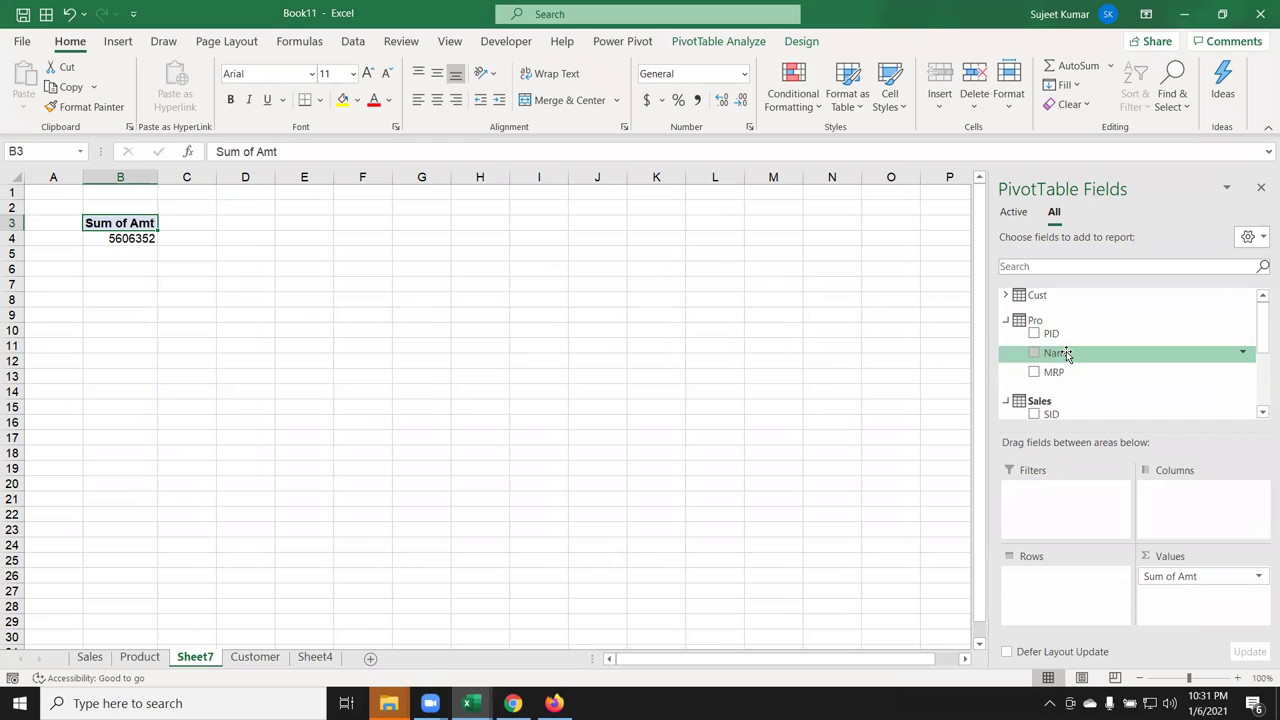
pyautogui.moveTo(1066, 355); pyautogui.dragTo(1172, 510)
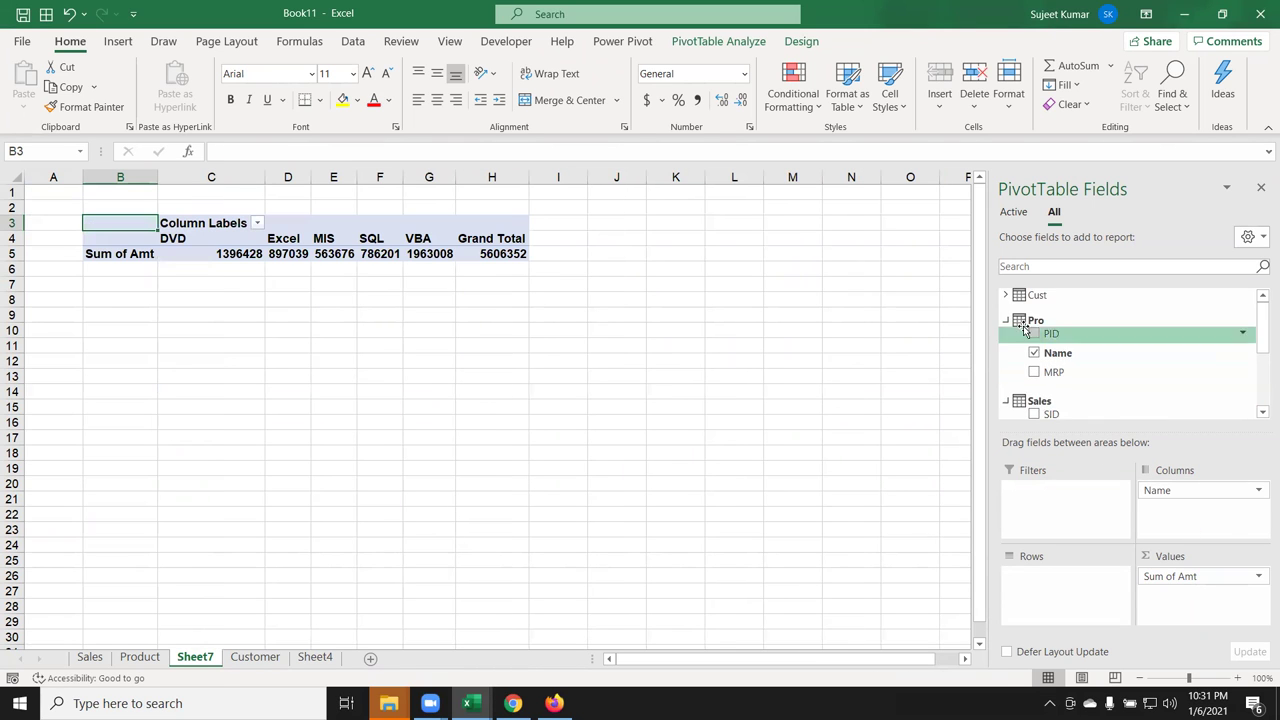
pyautogui.click(1006, 295)
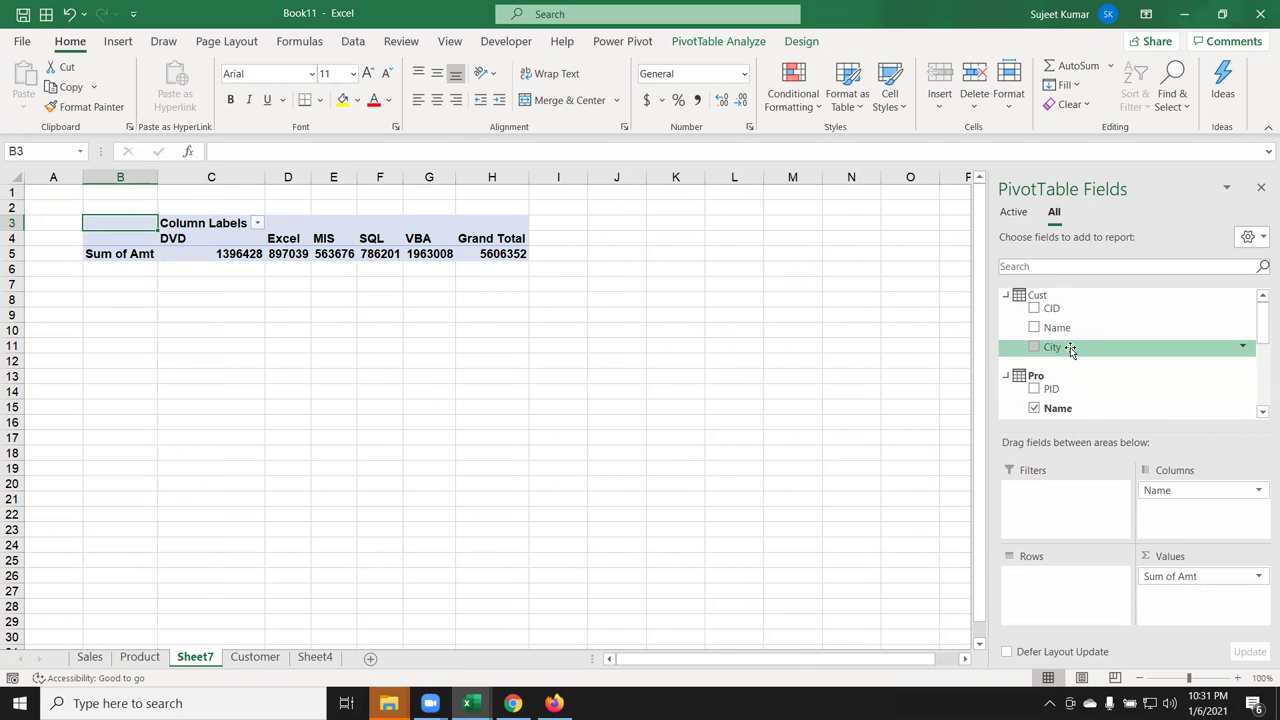
pyautogui.moveTo(1057, 328)
pyautogui.mouseDown()
pyautogui.moveTo(1064, 598)
pyautogui.moveTo(1062, 585)
pyautogui.mouseUp()
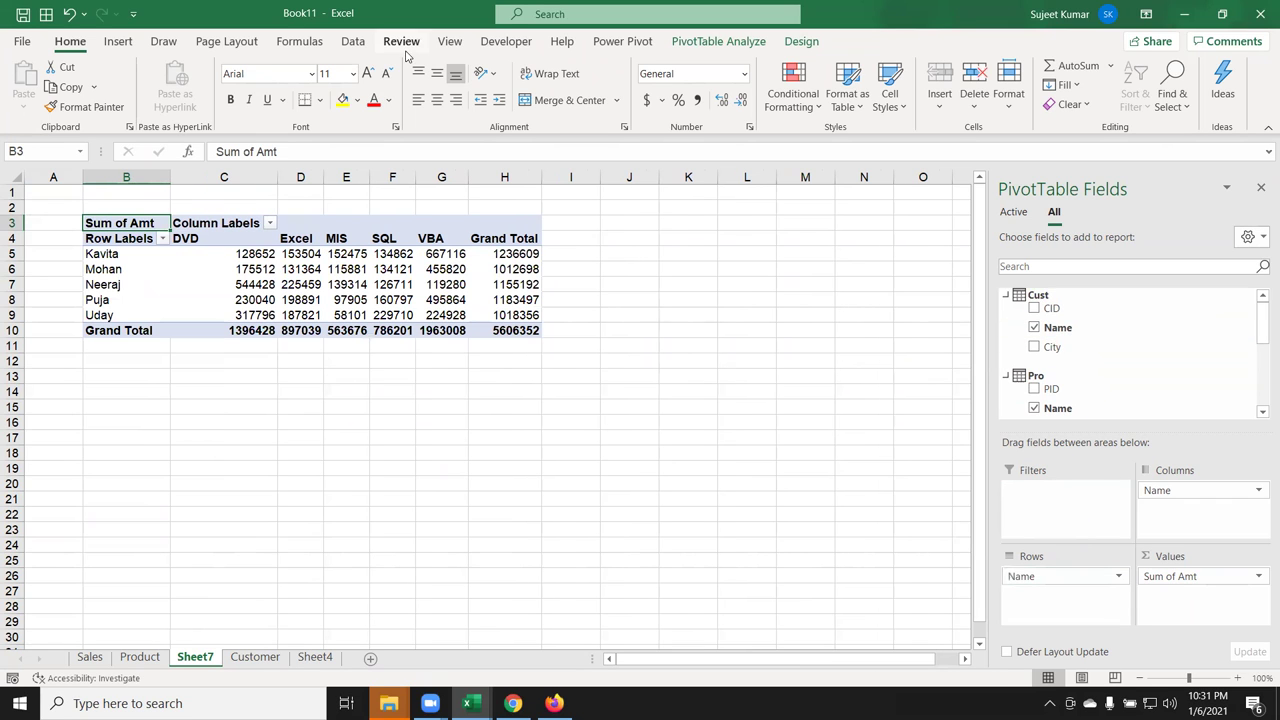
# Step: Insert slicers for Cust City and Pro Name on the PivotTable
pyautogui.click(741, 40)
pyautogui.click(409, 93)
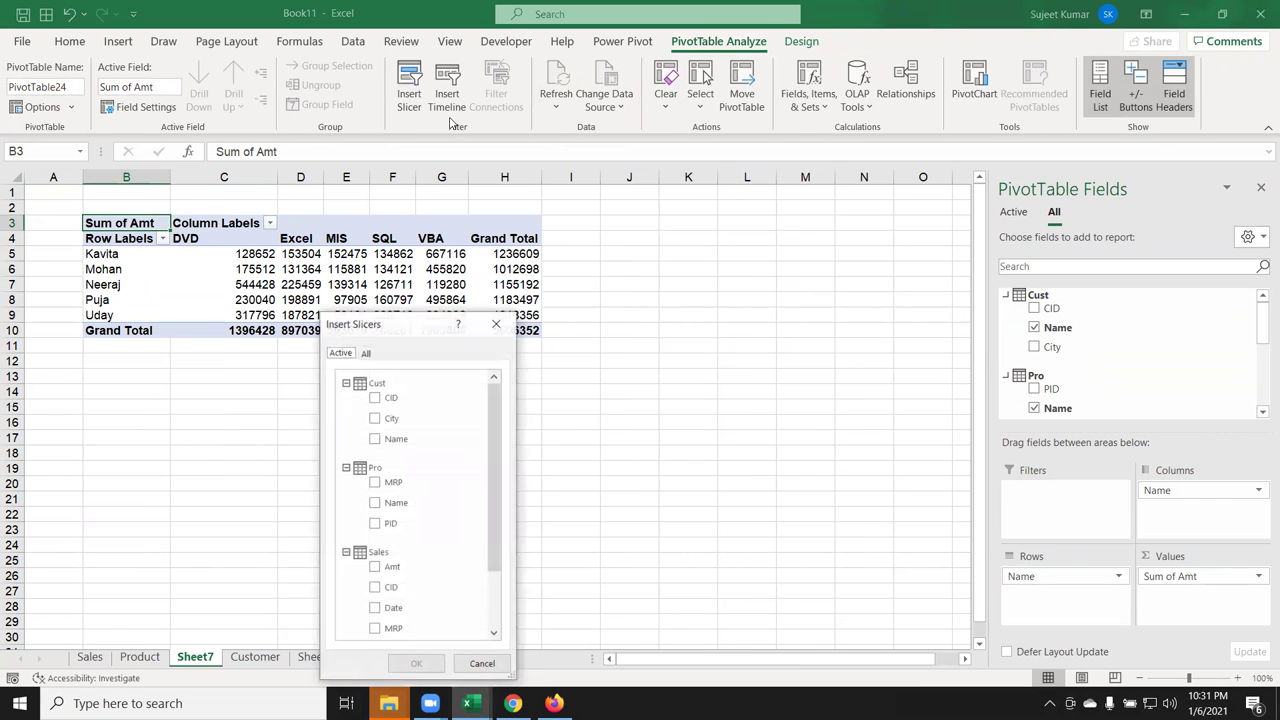
pyautogui.moveTo(388, 339); pyautogui.dragTo(690, 181)
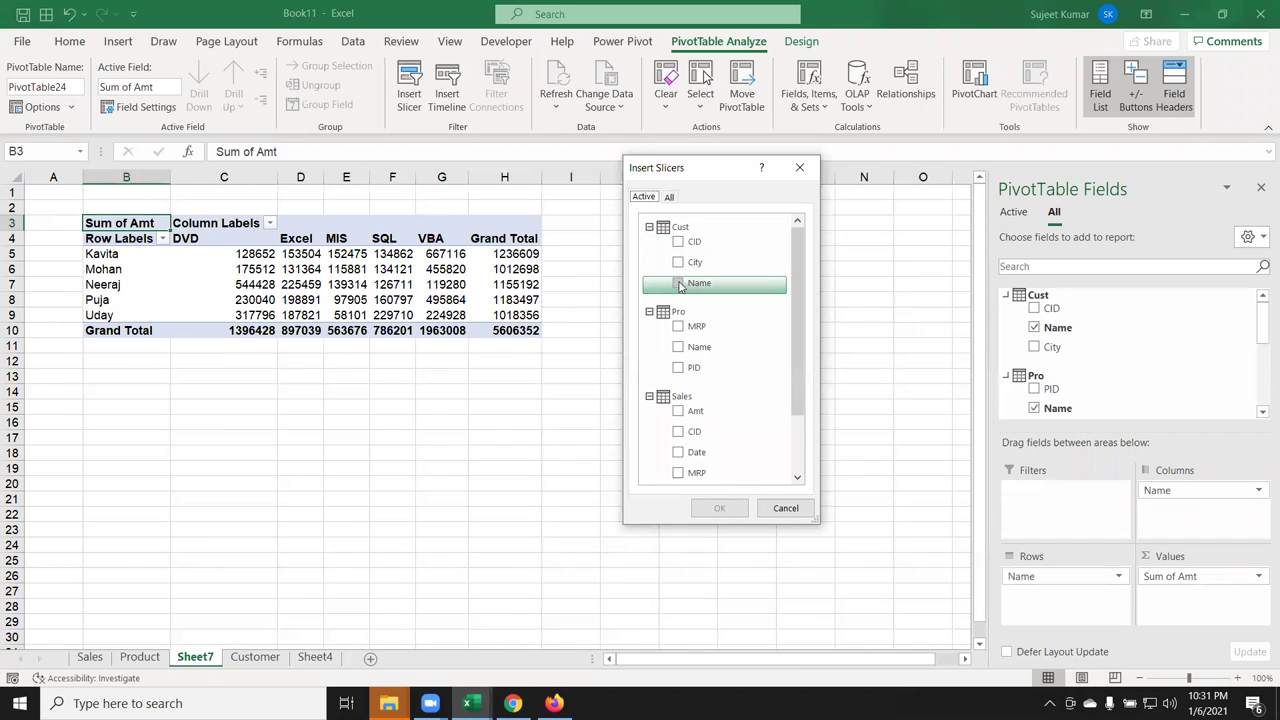
pyautogui.click(678, 262)
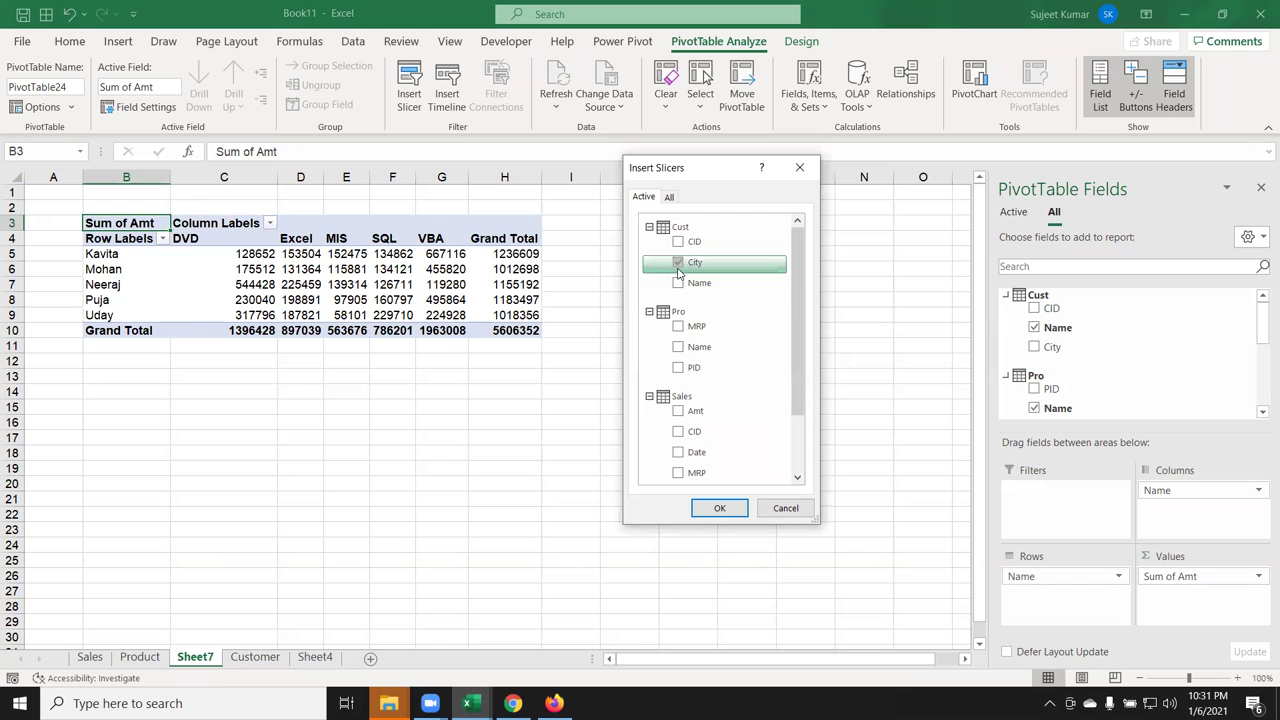
pyautogui.click(678, 347)
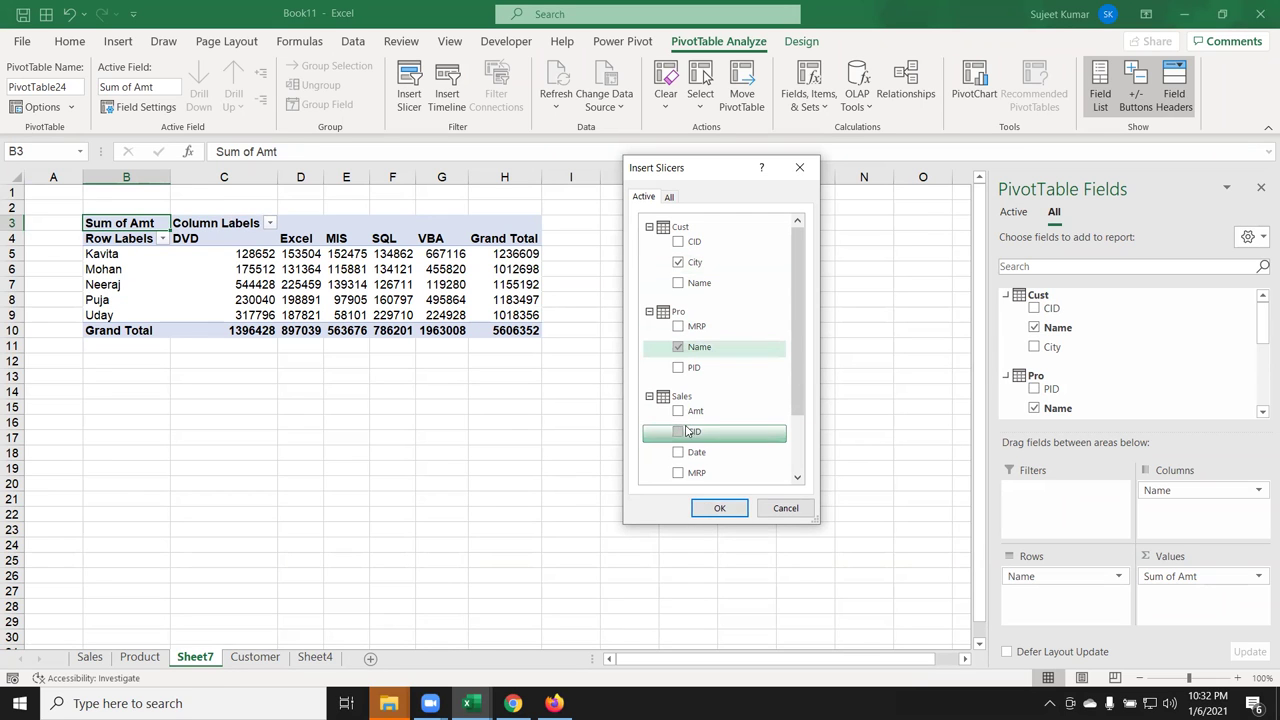
pyautogui.click(720, 508)
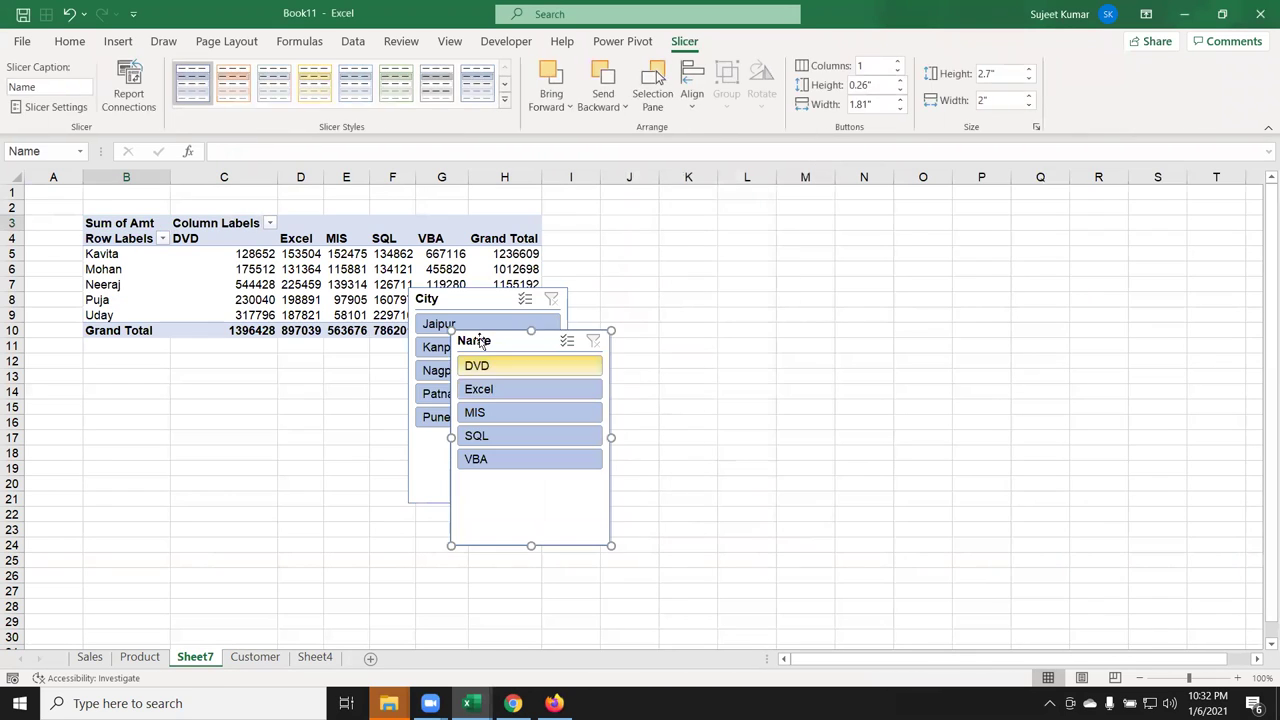
# Step: Arrange the City and Name slicers side by side beside the PivotTable
pyautogui.moveTo(467, 307); pyautogui.dragTo(617, 215)
pyautogui.moveTo(568, 341)
pyautogui.mouseDown()
pyautogui.moveTo(739, 419)
pyautogui.moveTo(839, 207)
pyautogui.mouseUp()
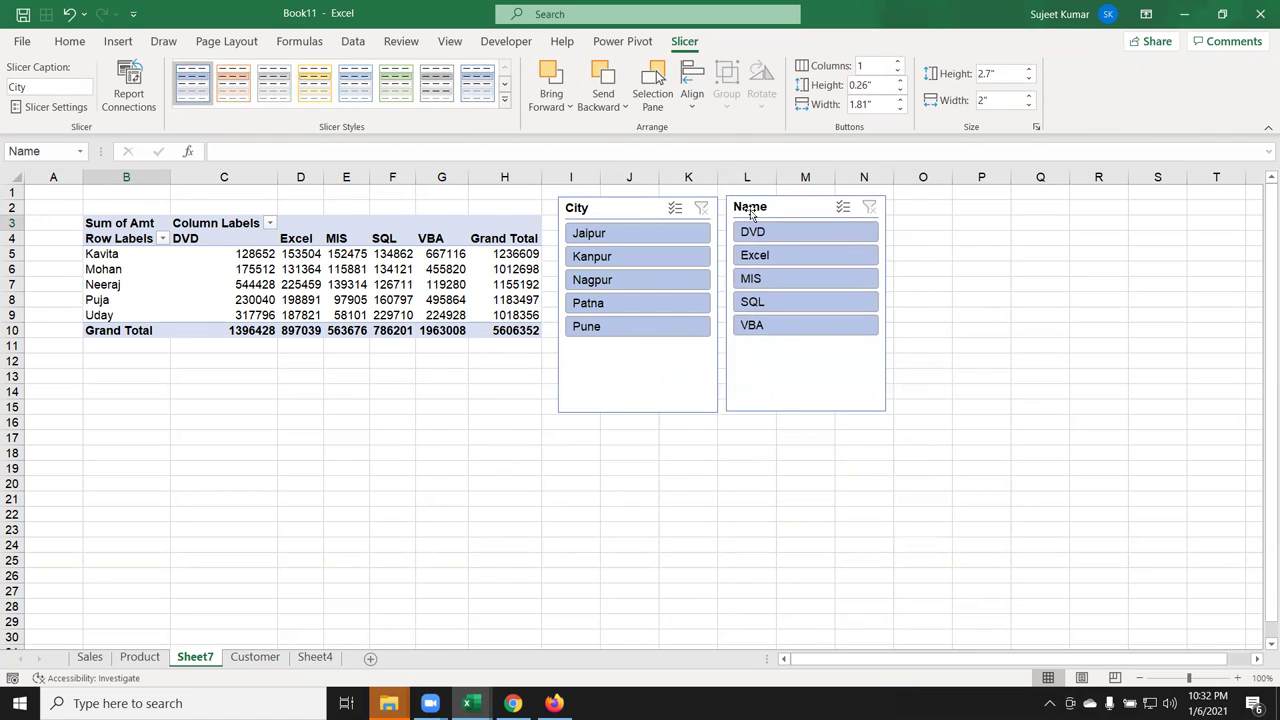
pyautogui.click(765, 467)
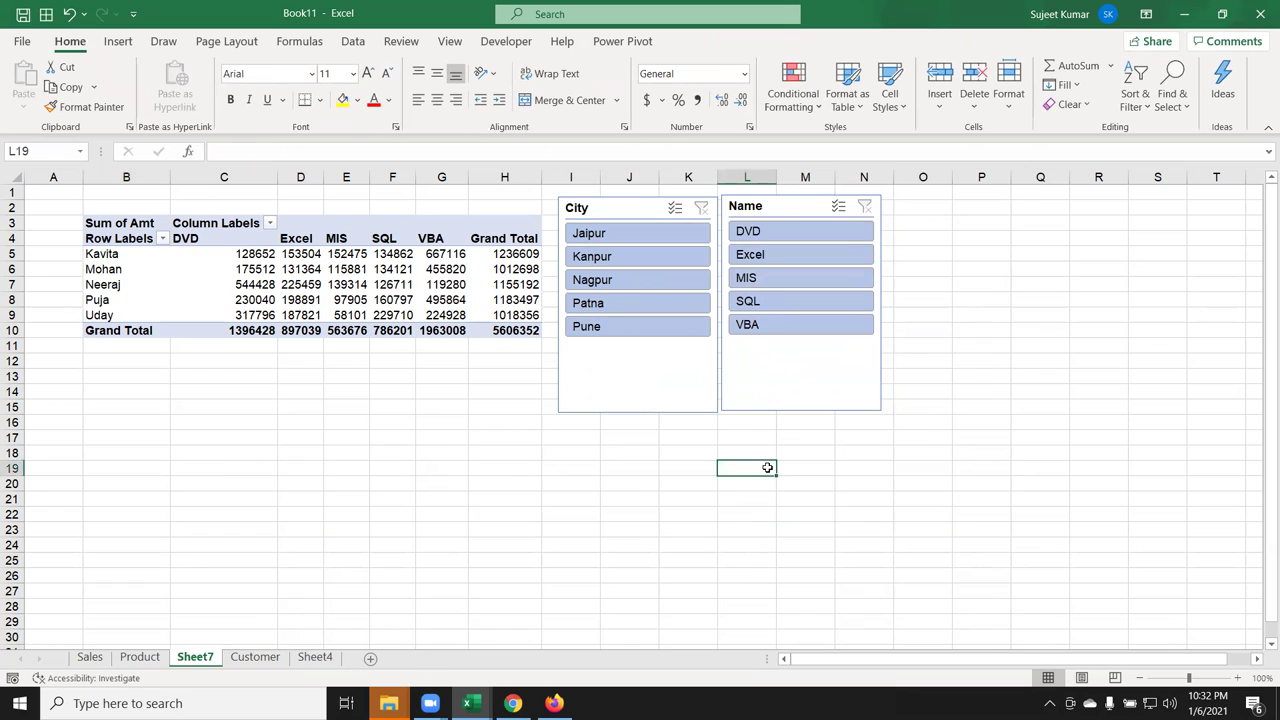